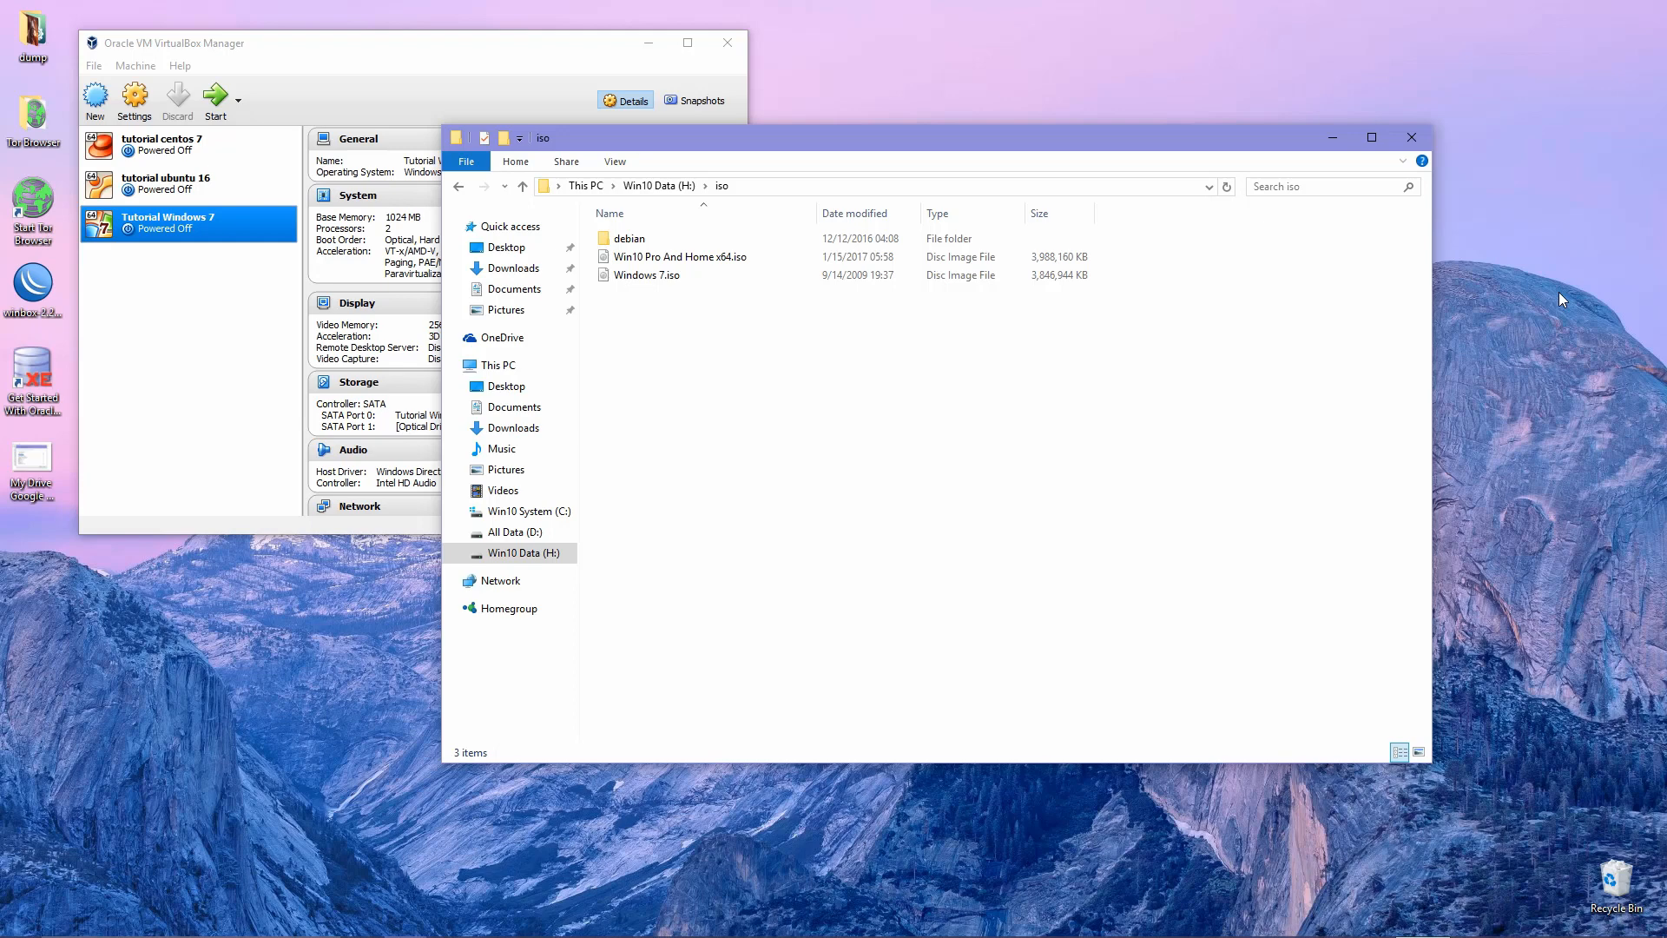
Bring the VirtualBox Manager window in front of the iso folder window.
left_click(204, 341)
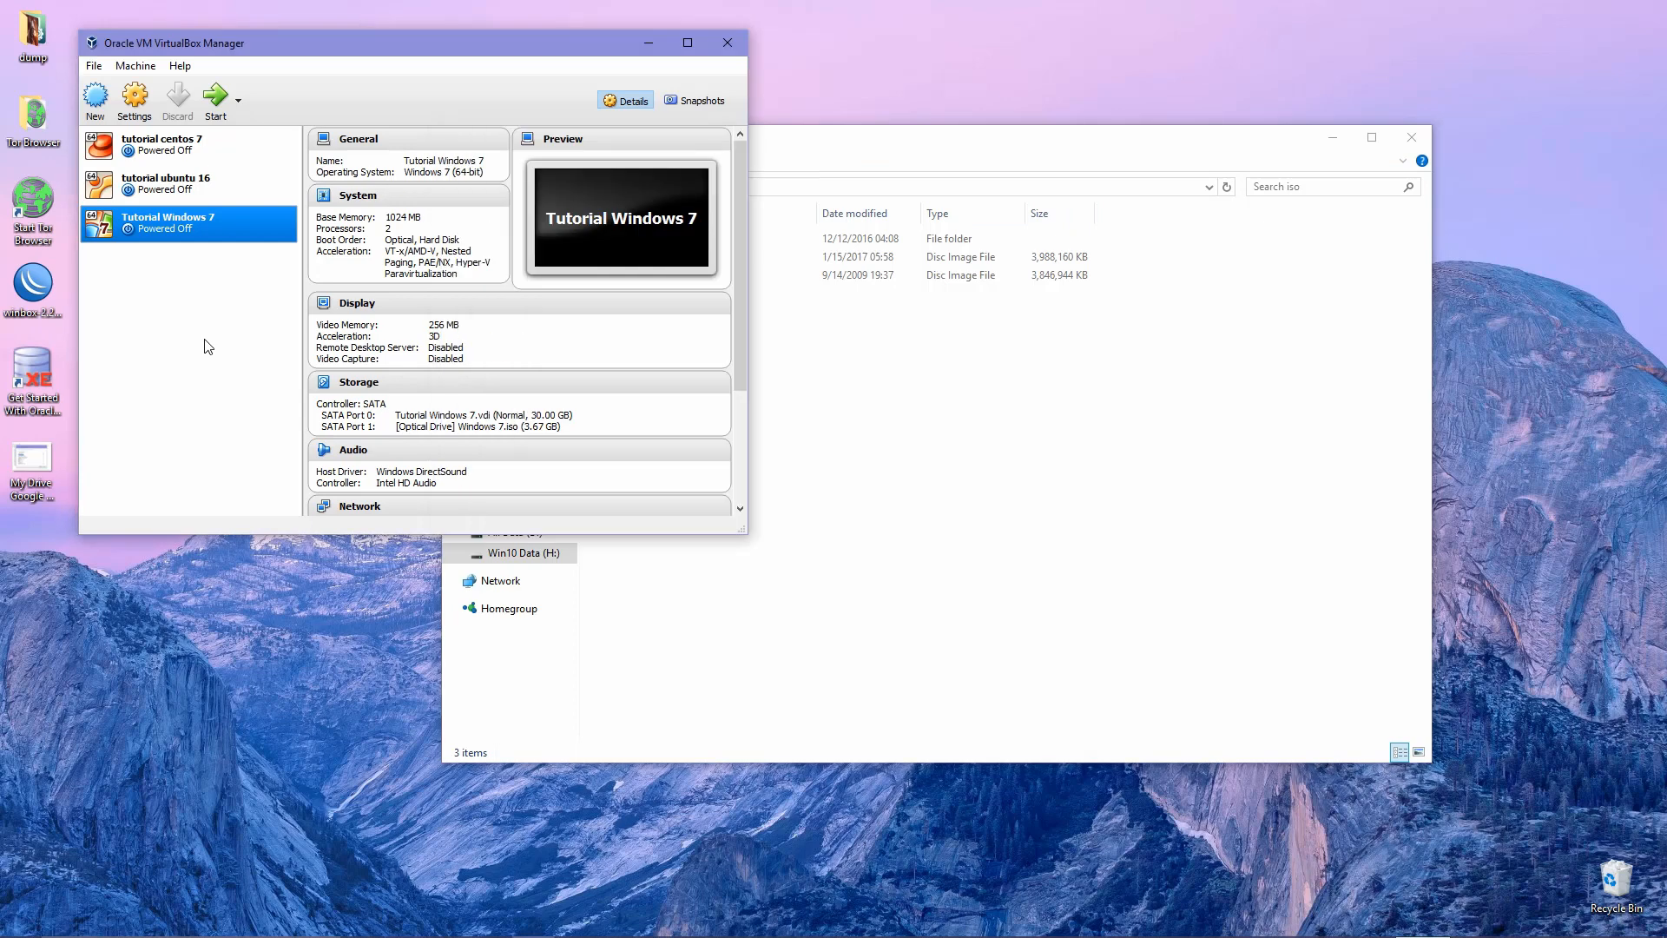
Define a new VM 'Tutorial Windows 10', type Microsoft Windows, version Windows 10 (64-bit), and continue.
left_click(95, 98)
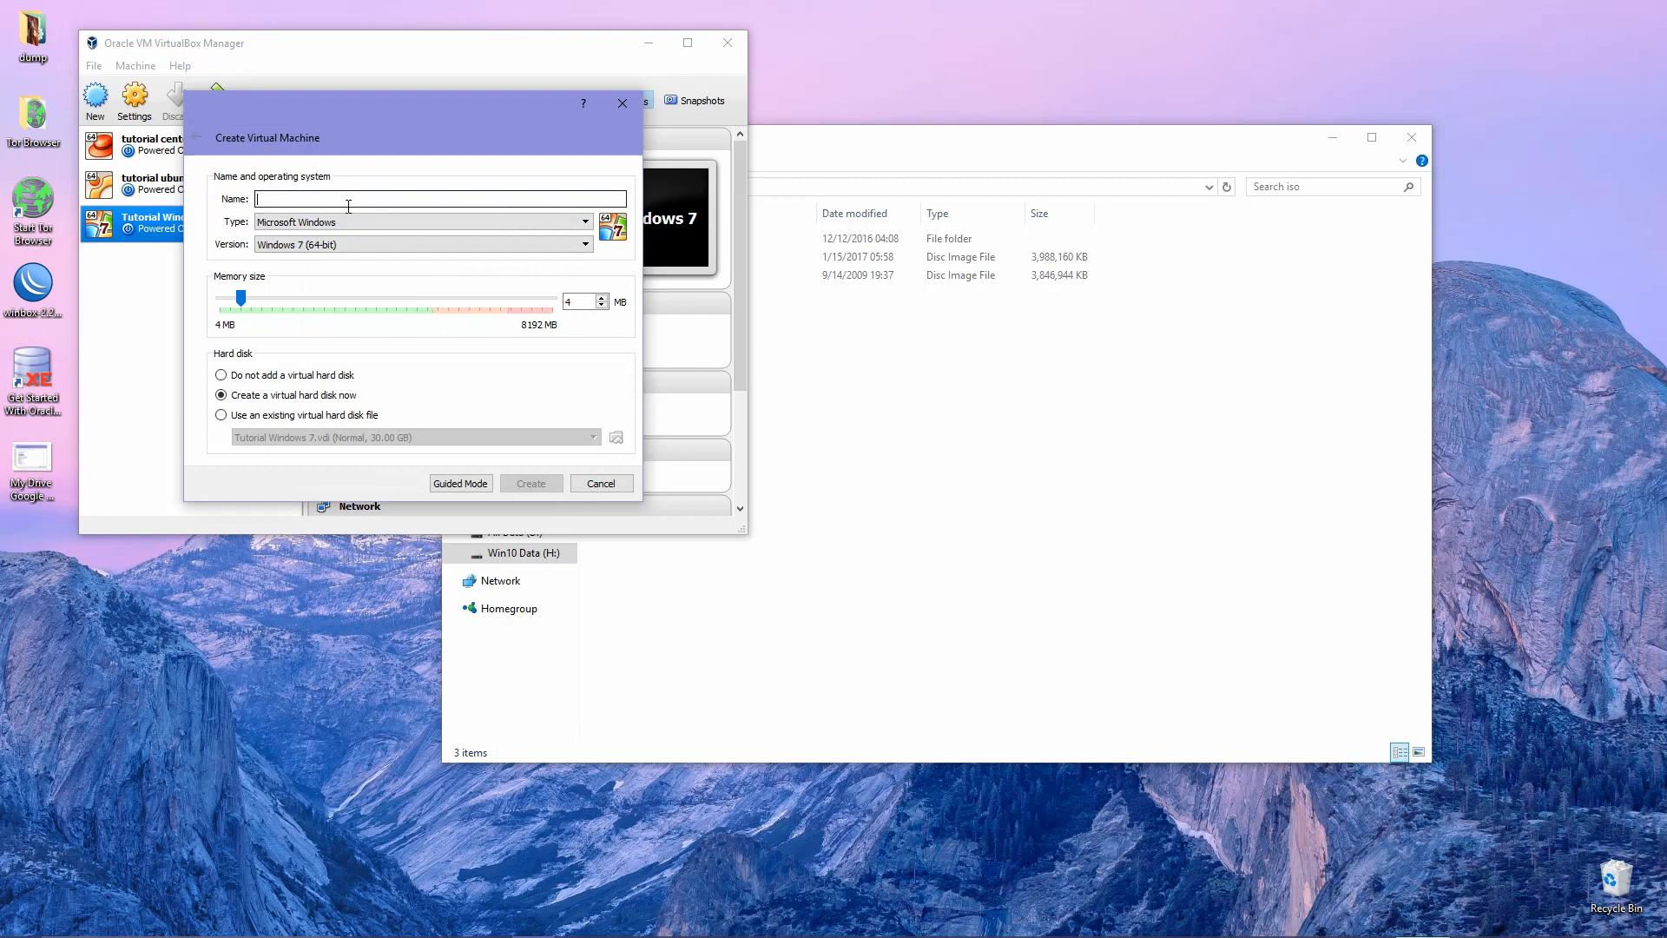
type("Tutorial")
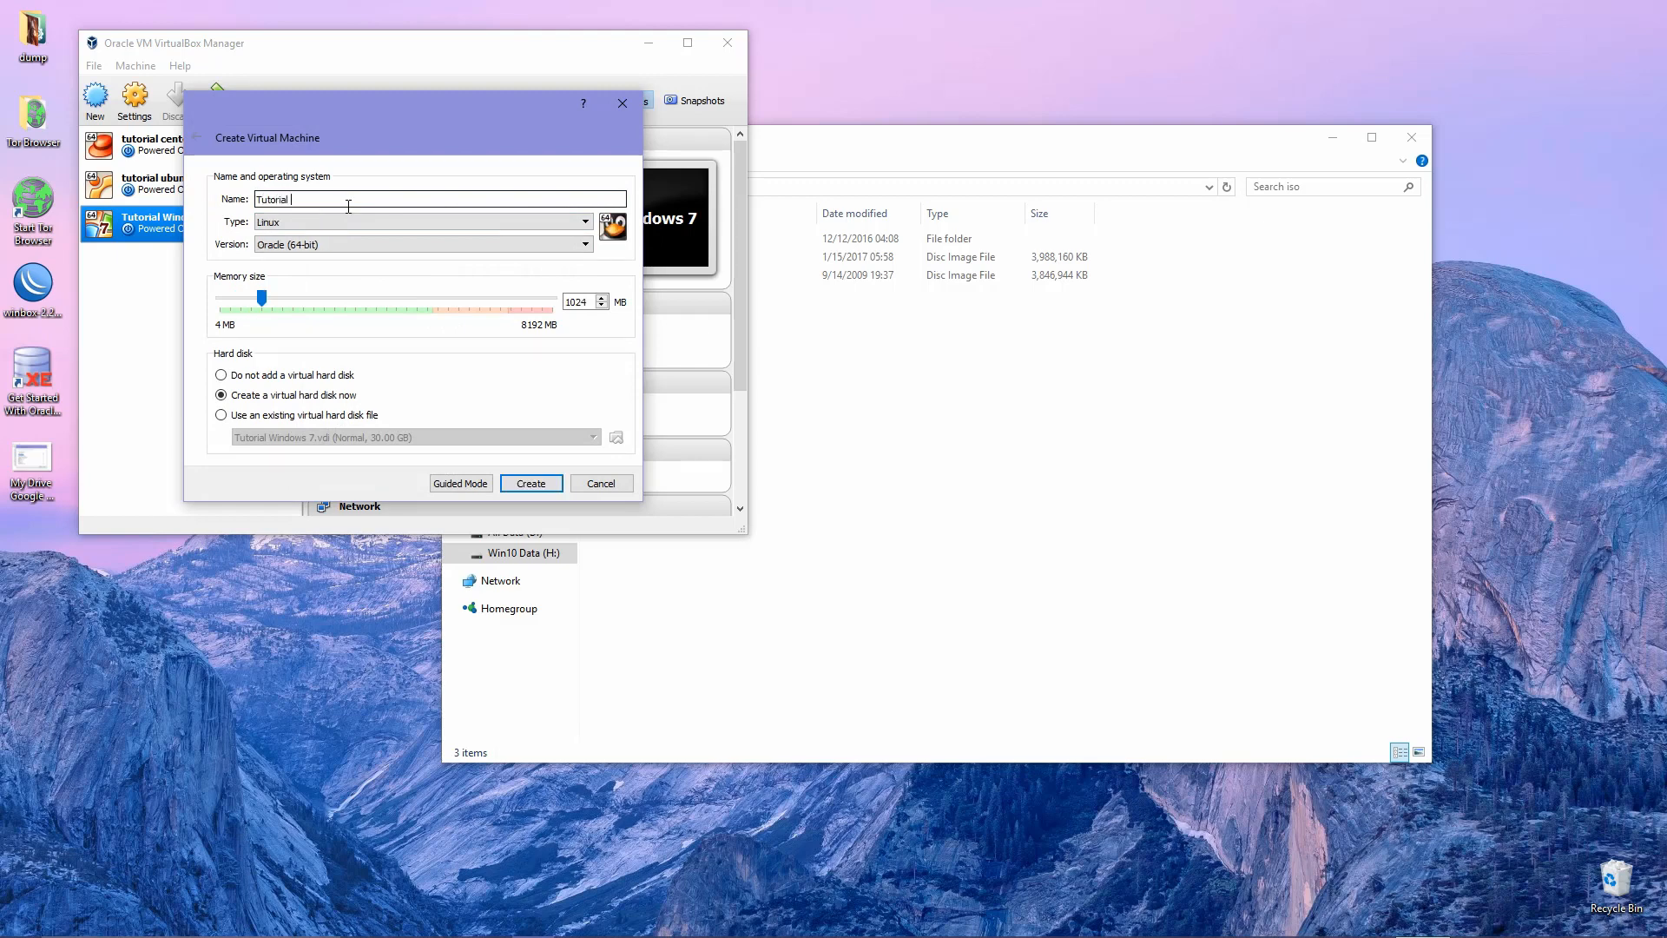
type(" Wi")
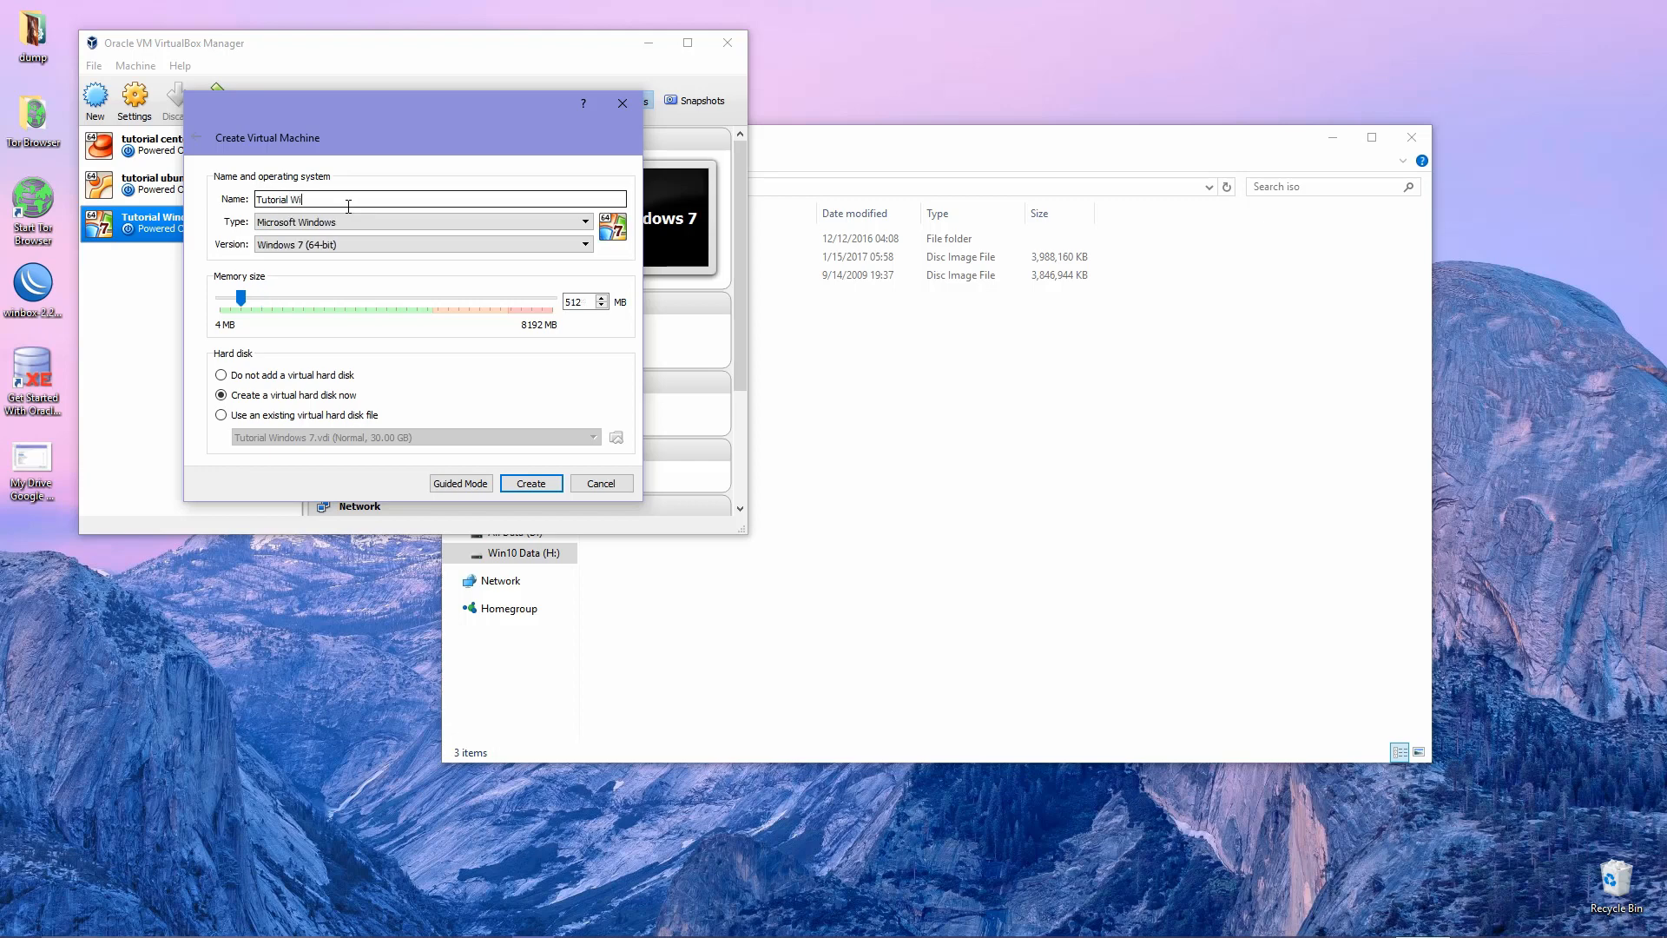
type("ndows 10")
left_click(349, 223)
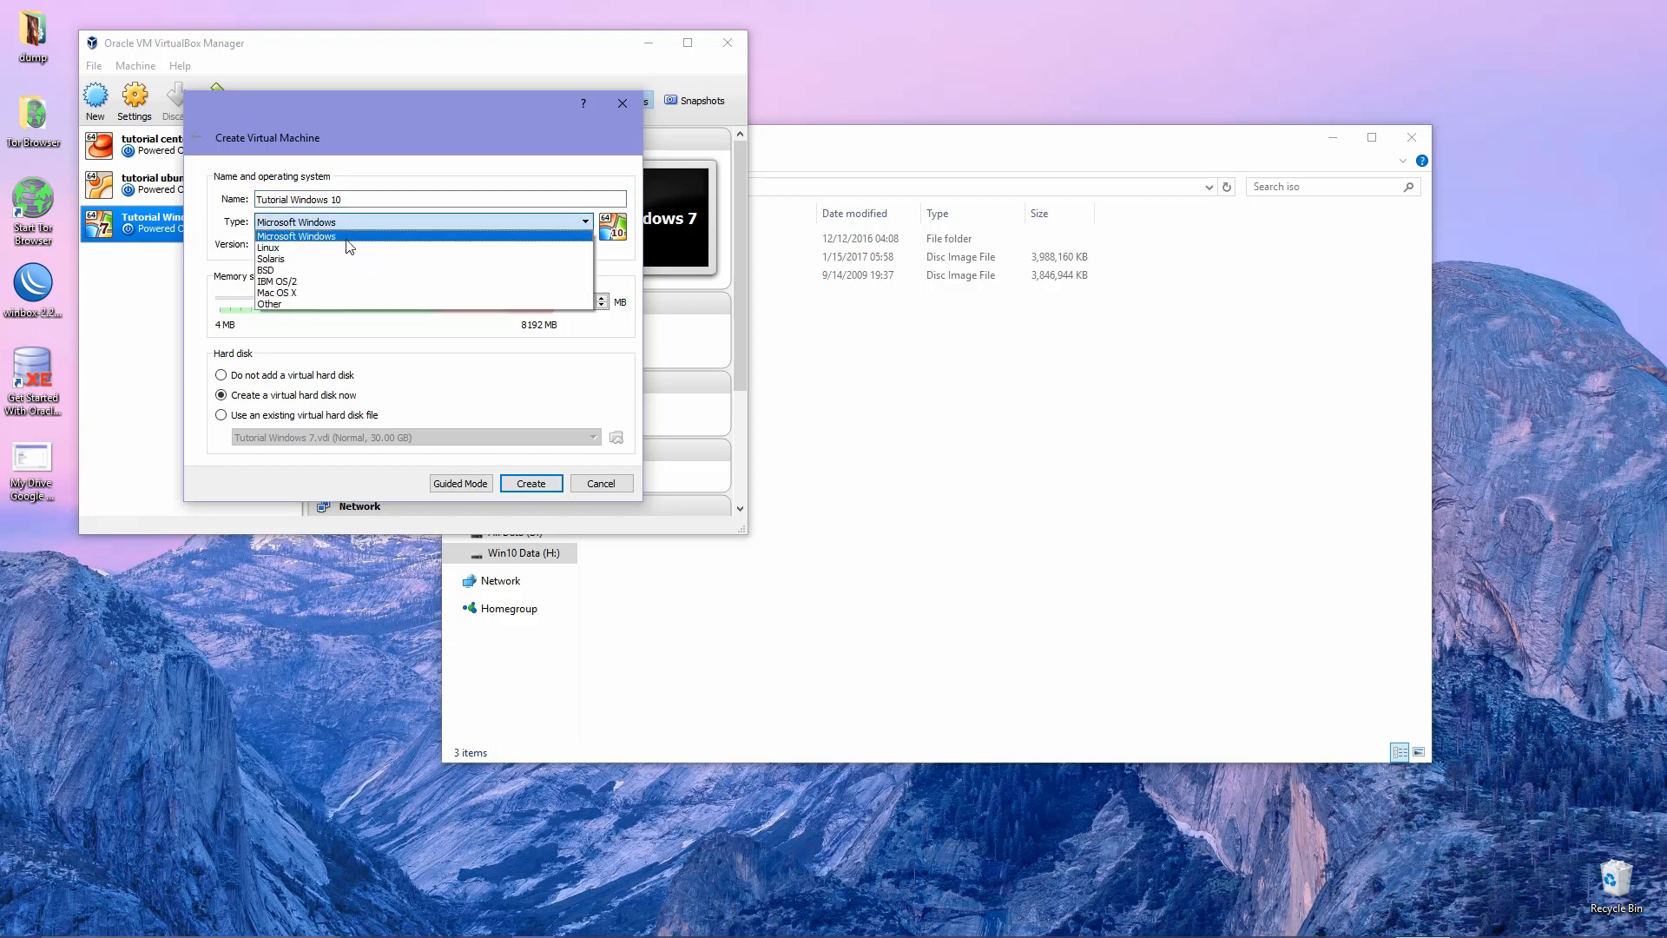
left_click(349, 236)
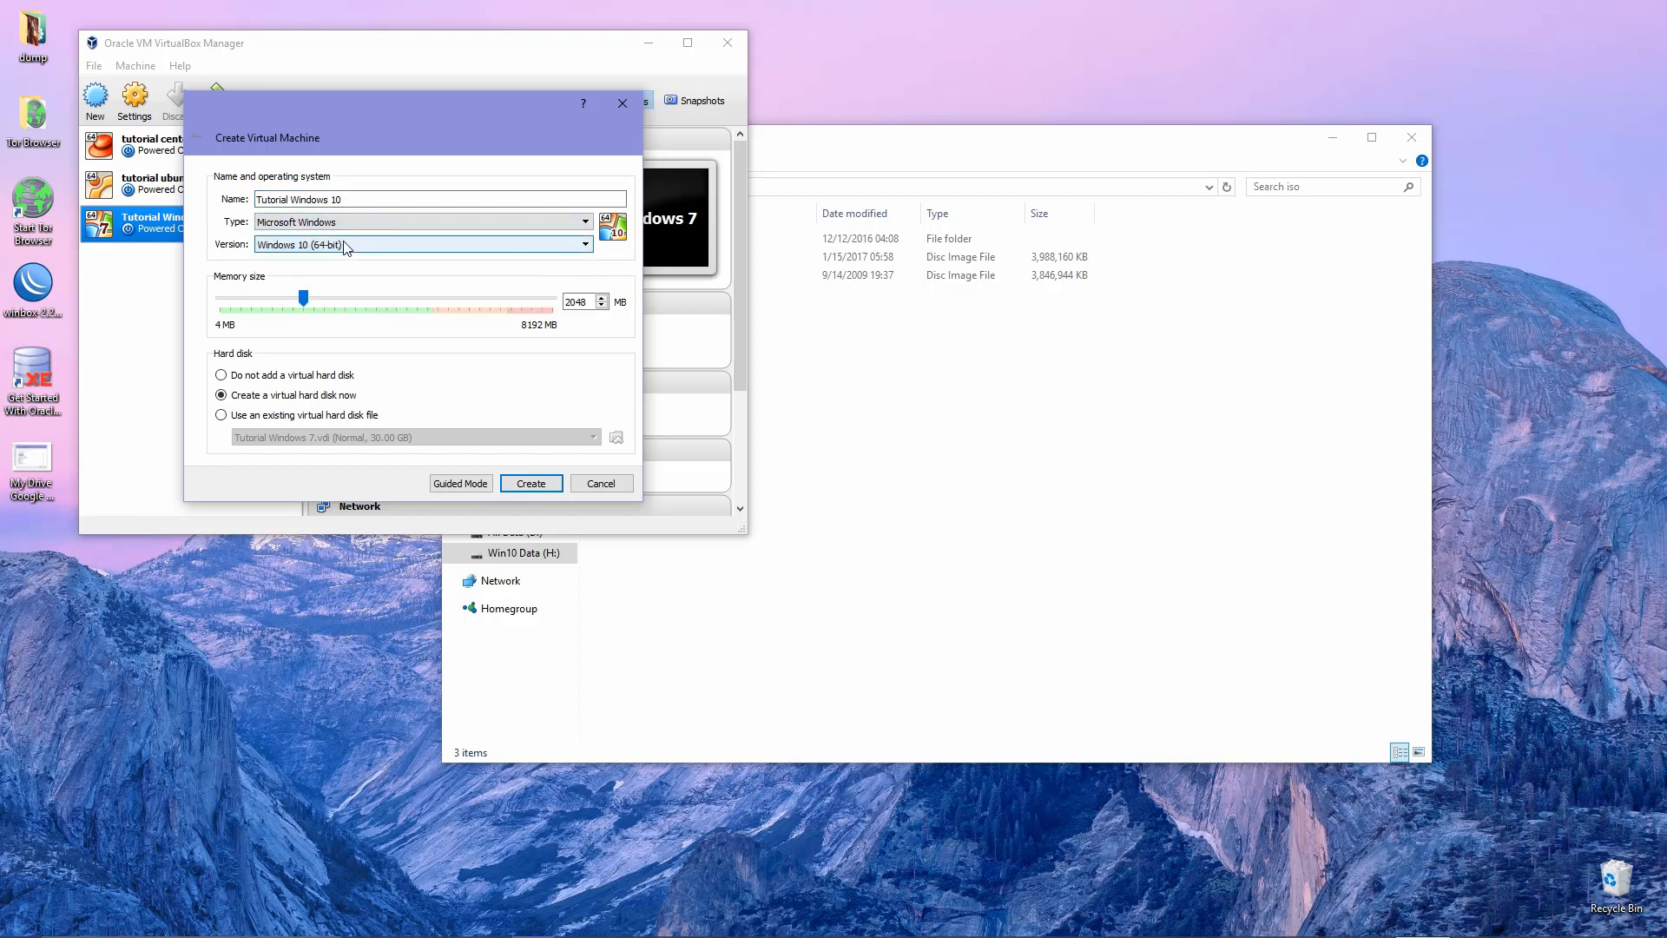
left_click(349, 249)
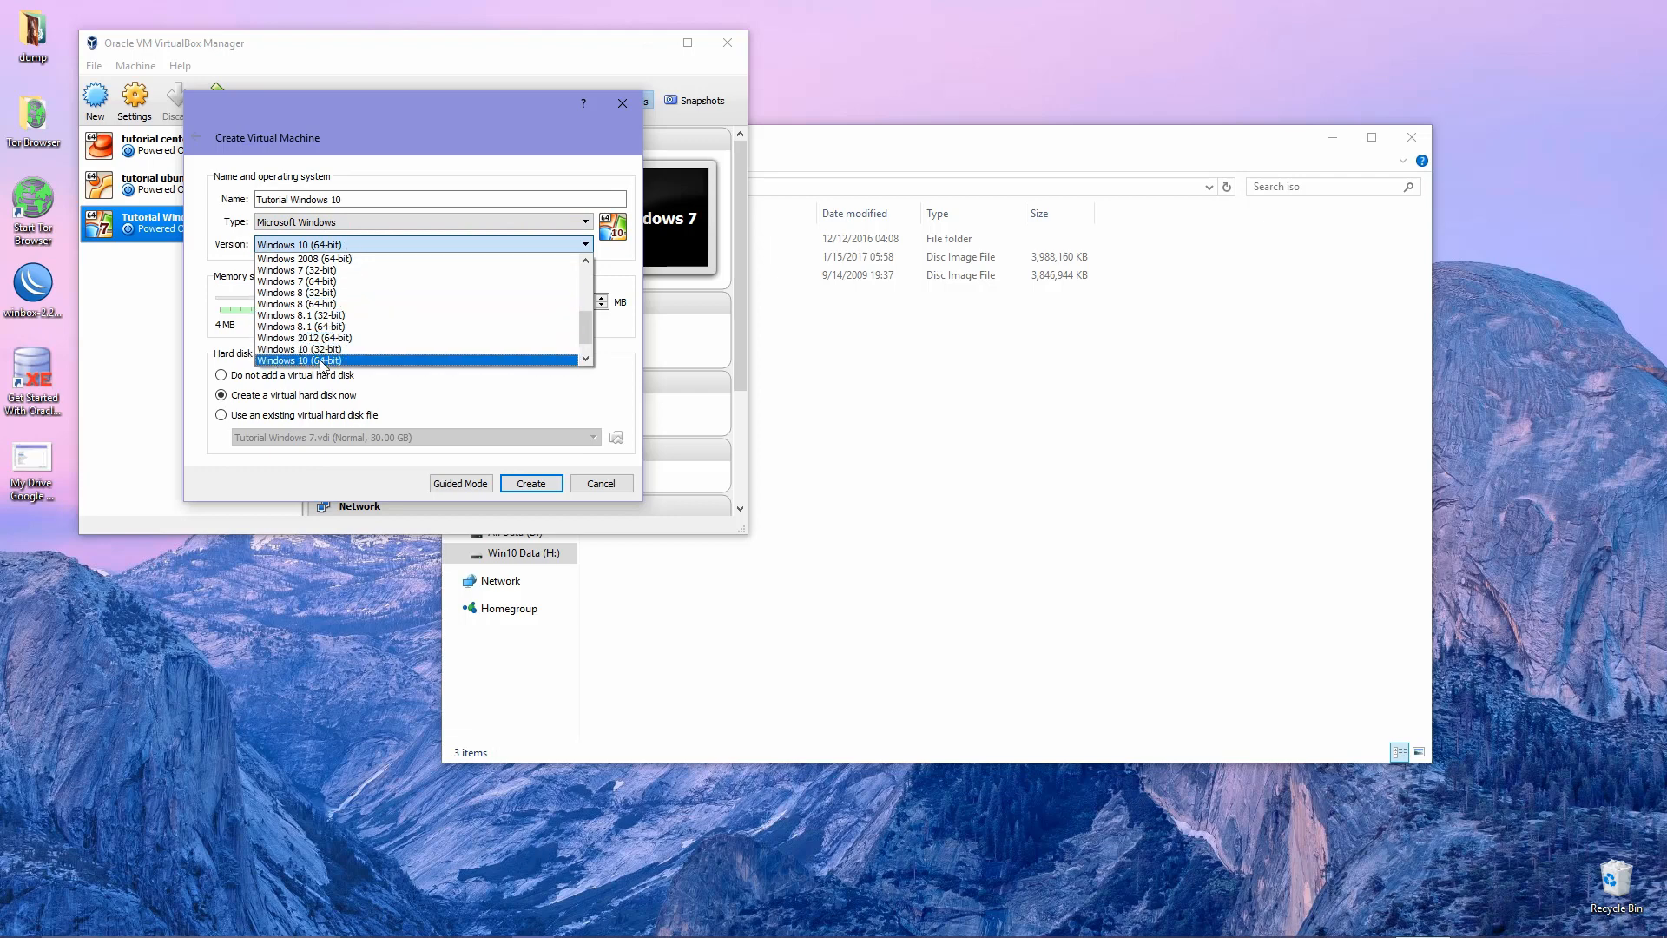
left_click(321, 360)
left_click(322, 245)
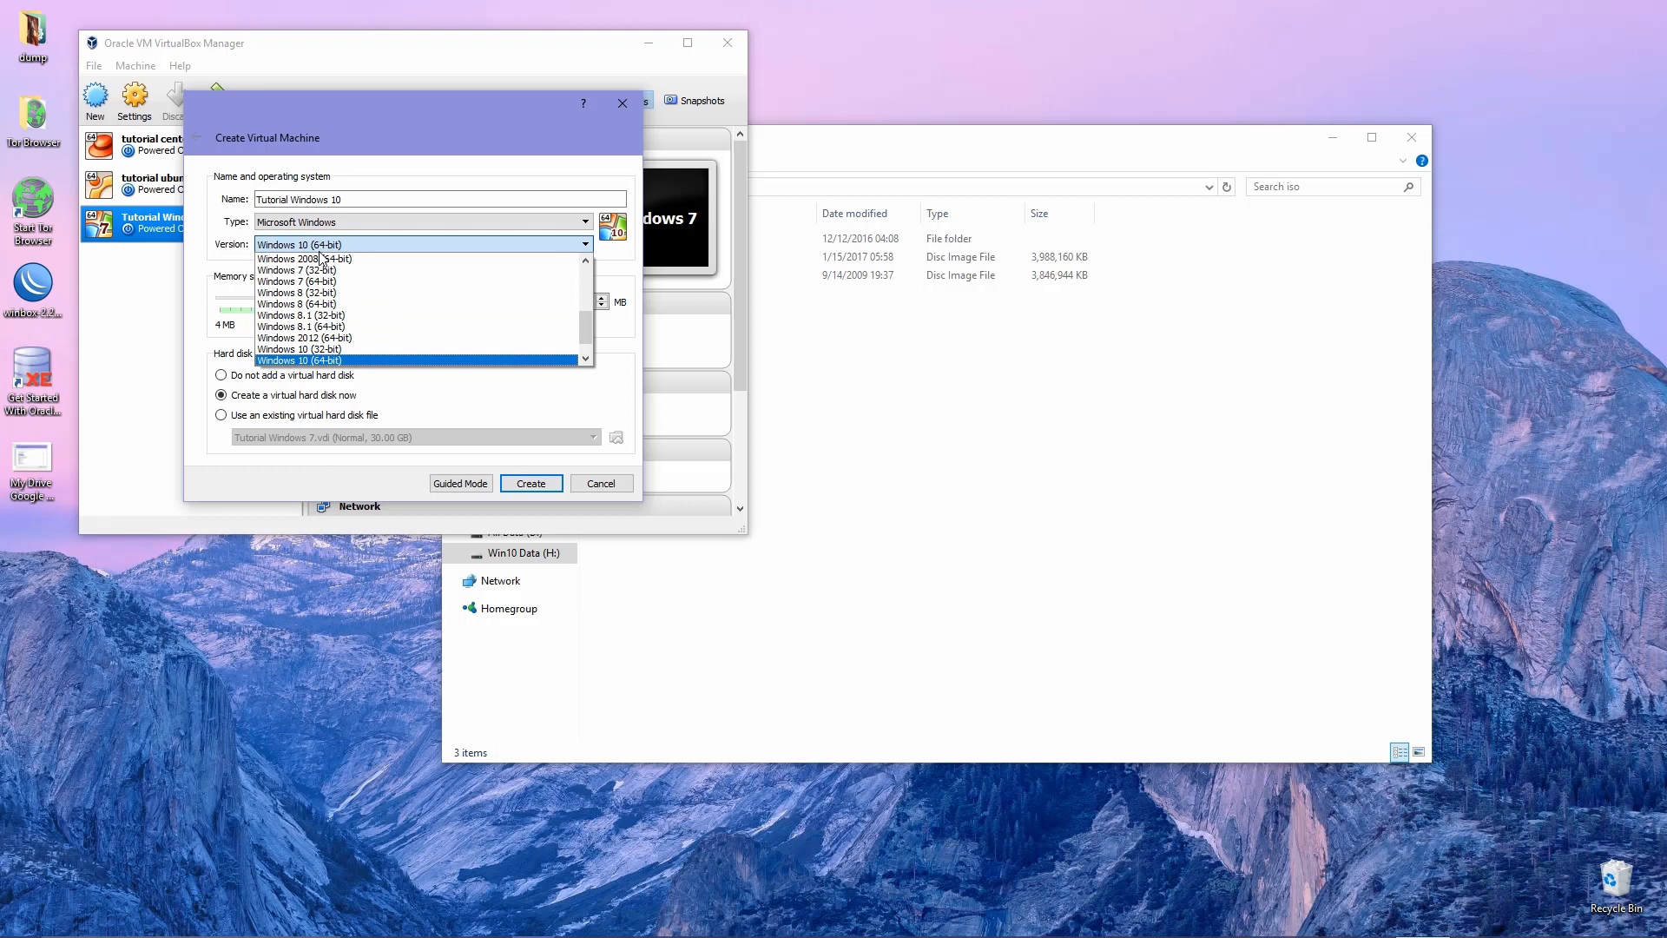
left_click(347, 351)
left_click(368, 246)
left_click(335, 360)
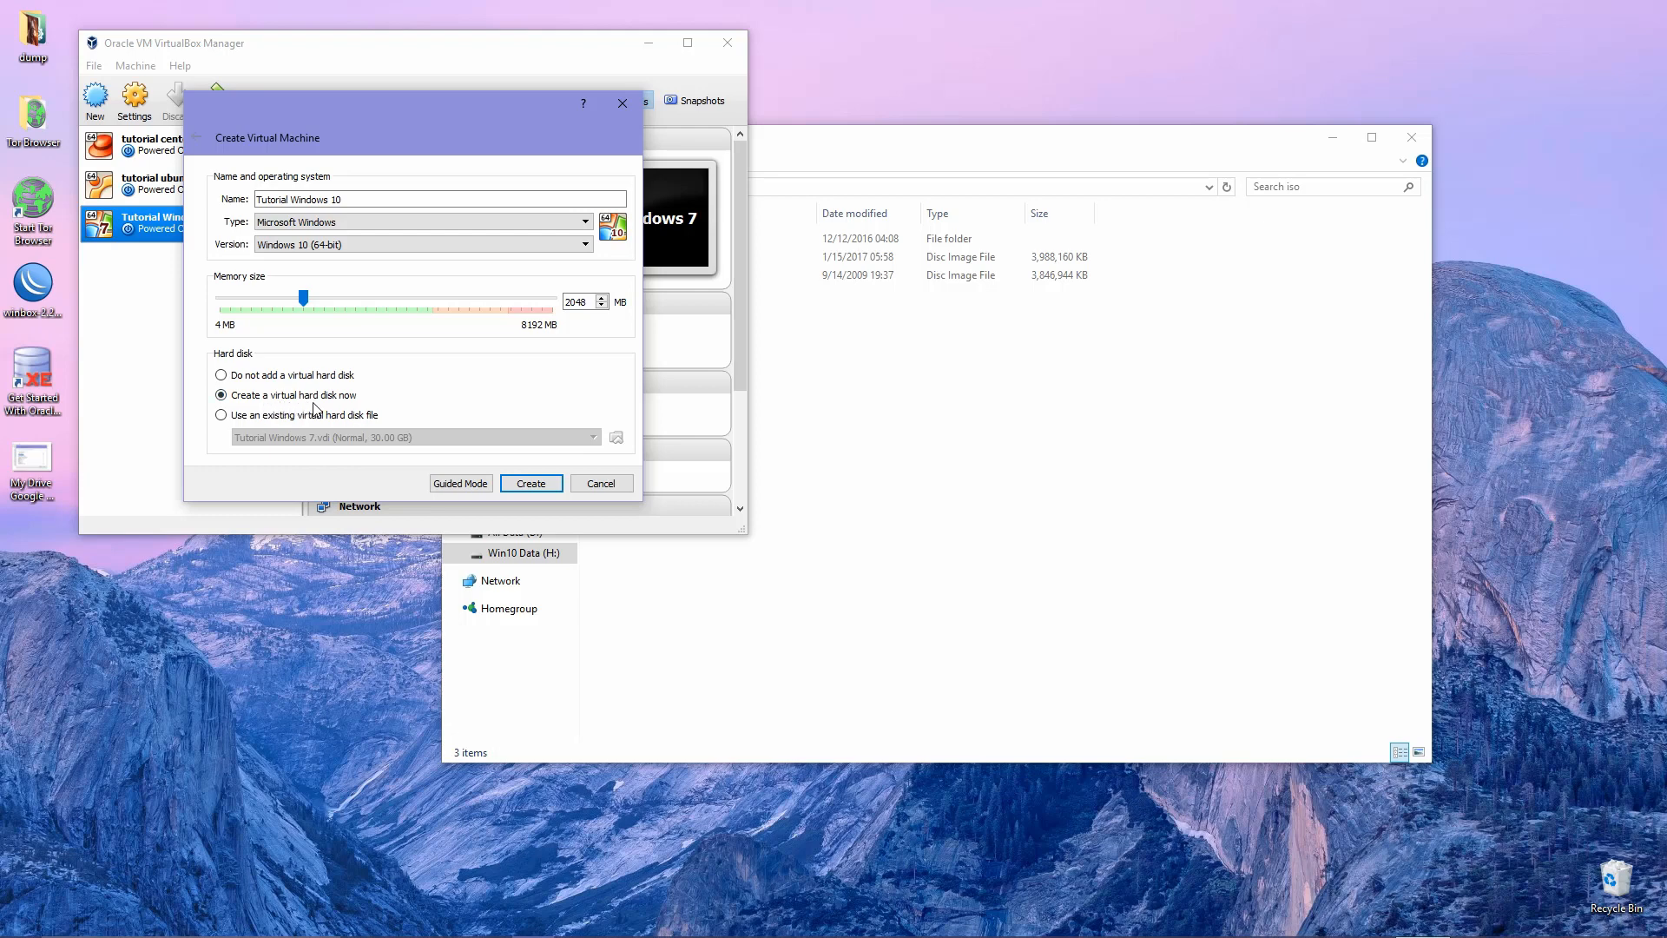
left_click(537, 488)
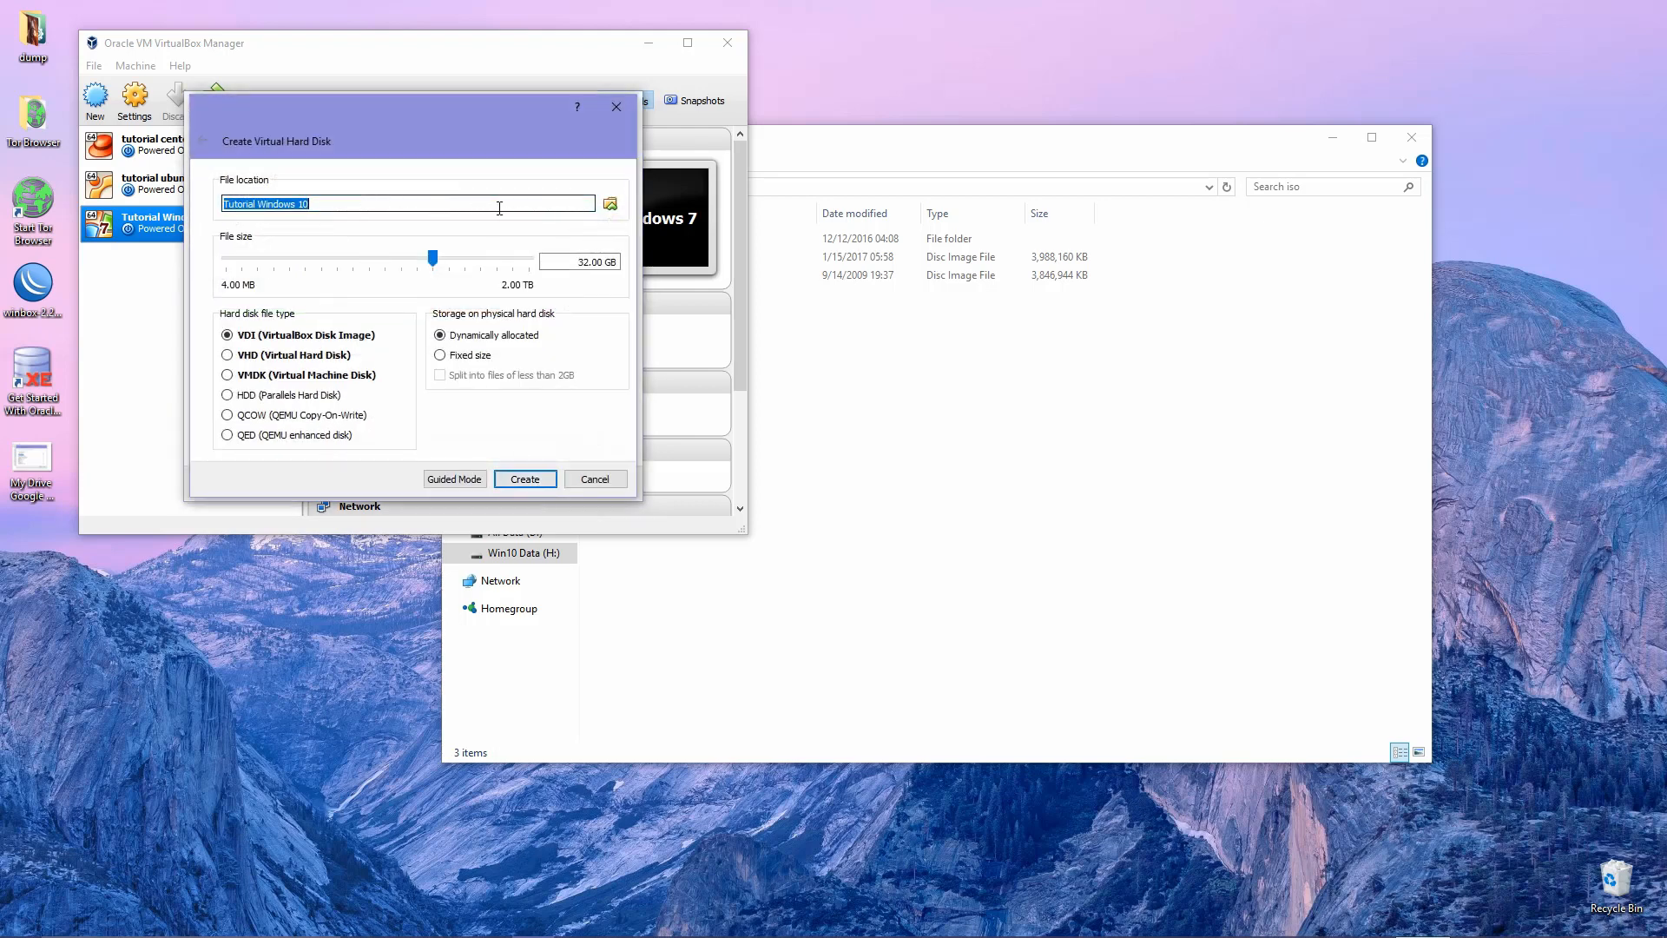
Set the virtual disk file location to the vm folder on drive H:.
left_click(610, 204)
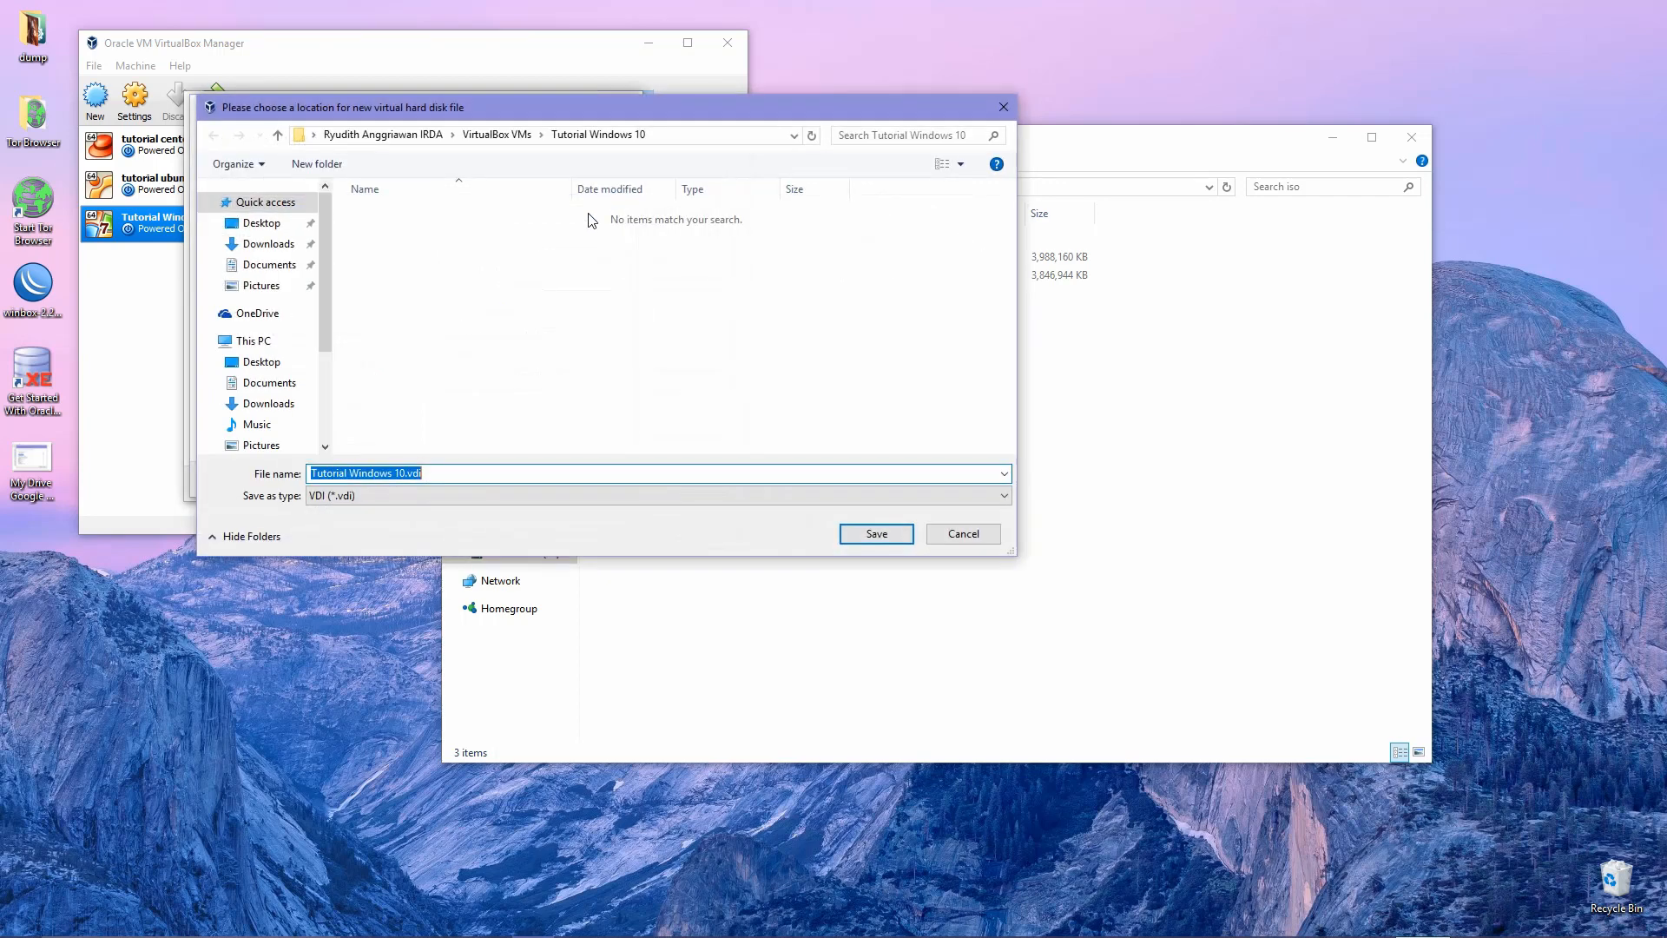
scroll(323, 310, "down", 5)
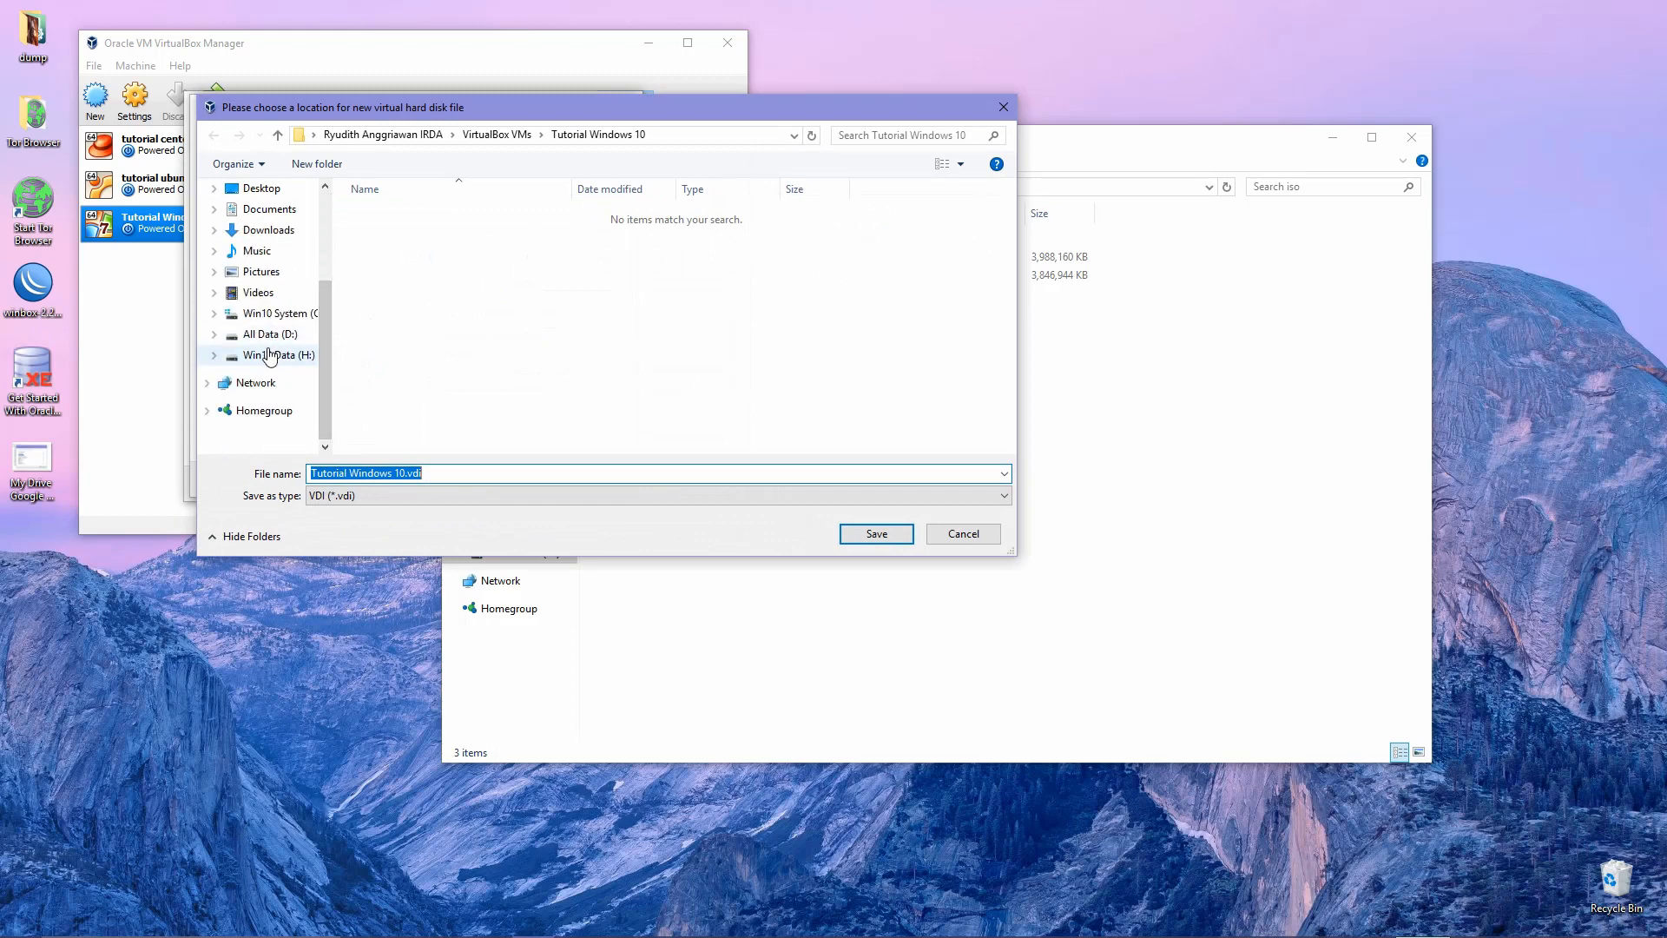
left_click(272, 355)
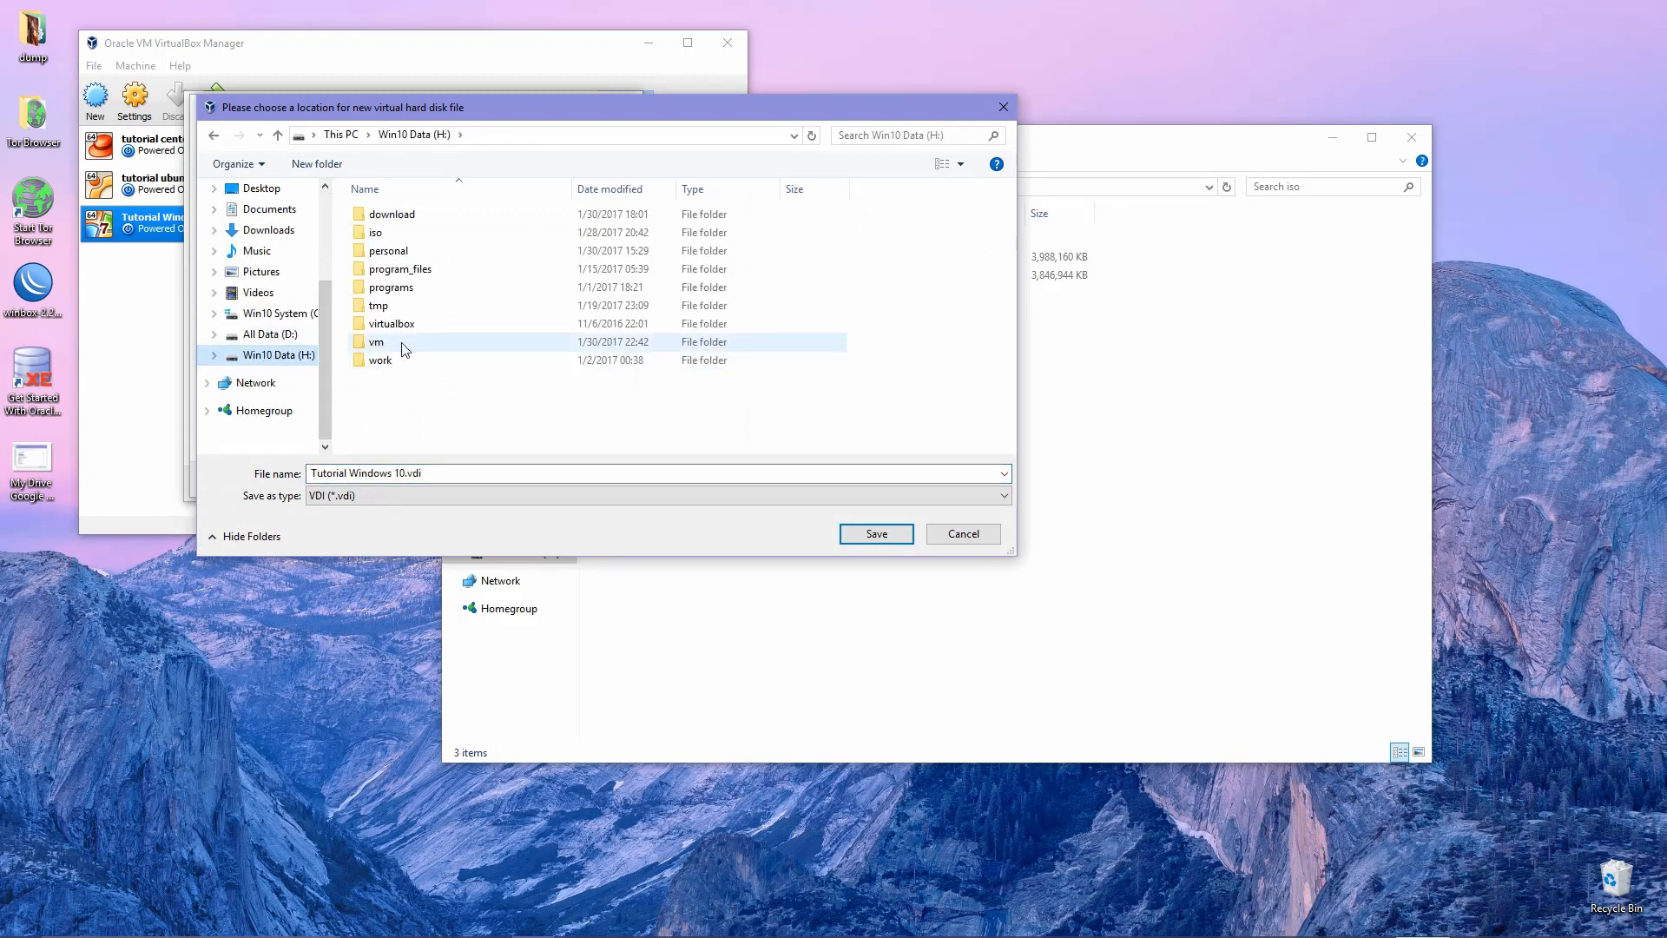
left_click(407, 347)
double_click(407, 347)
left_click(876, 533)
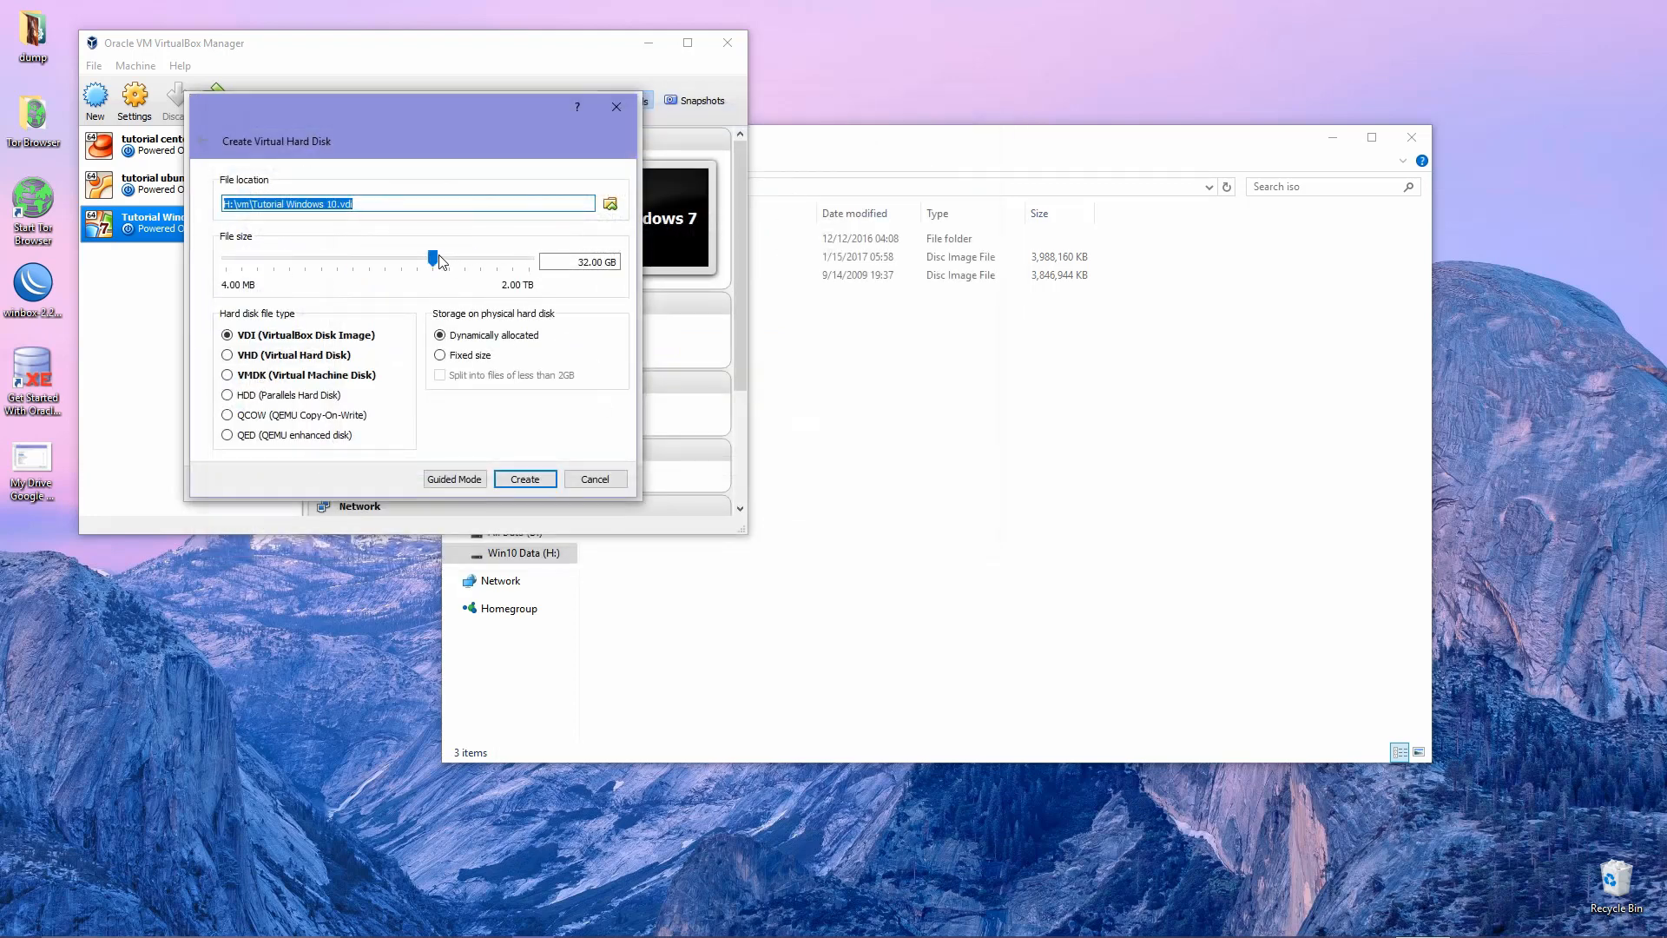
Set the virtual disk size to 50 GB and create the VM.
mouse_move(436, 260)
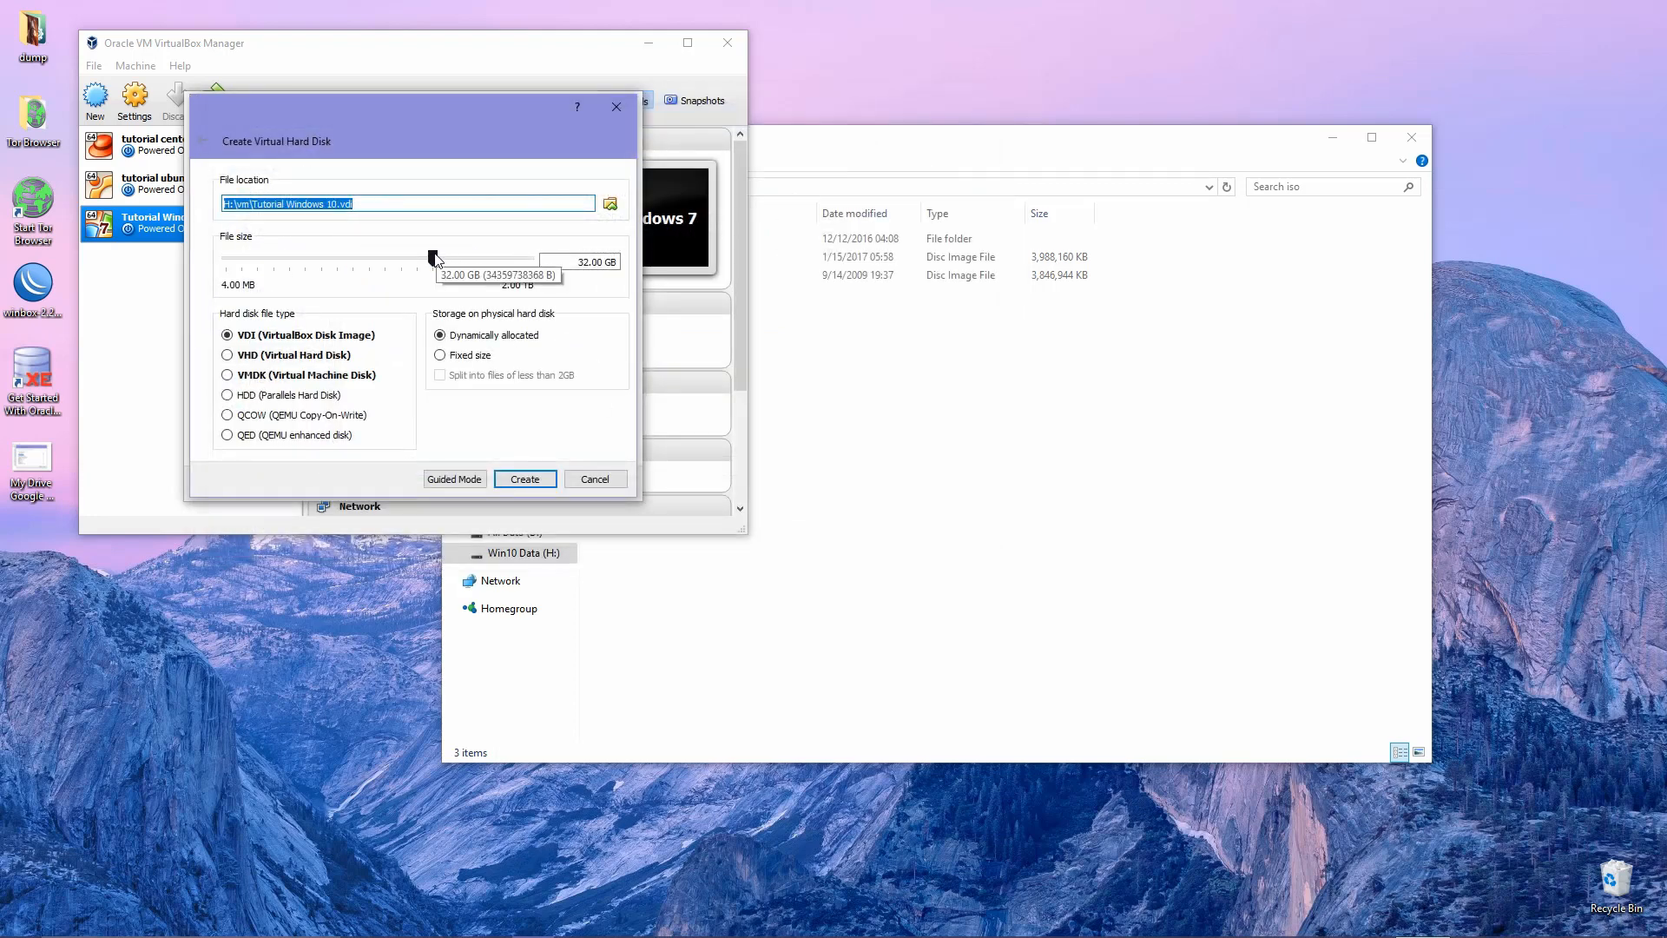
left_click_drag(435, 259, 443, 255)
double_click(583, 263)
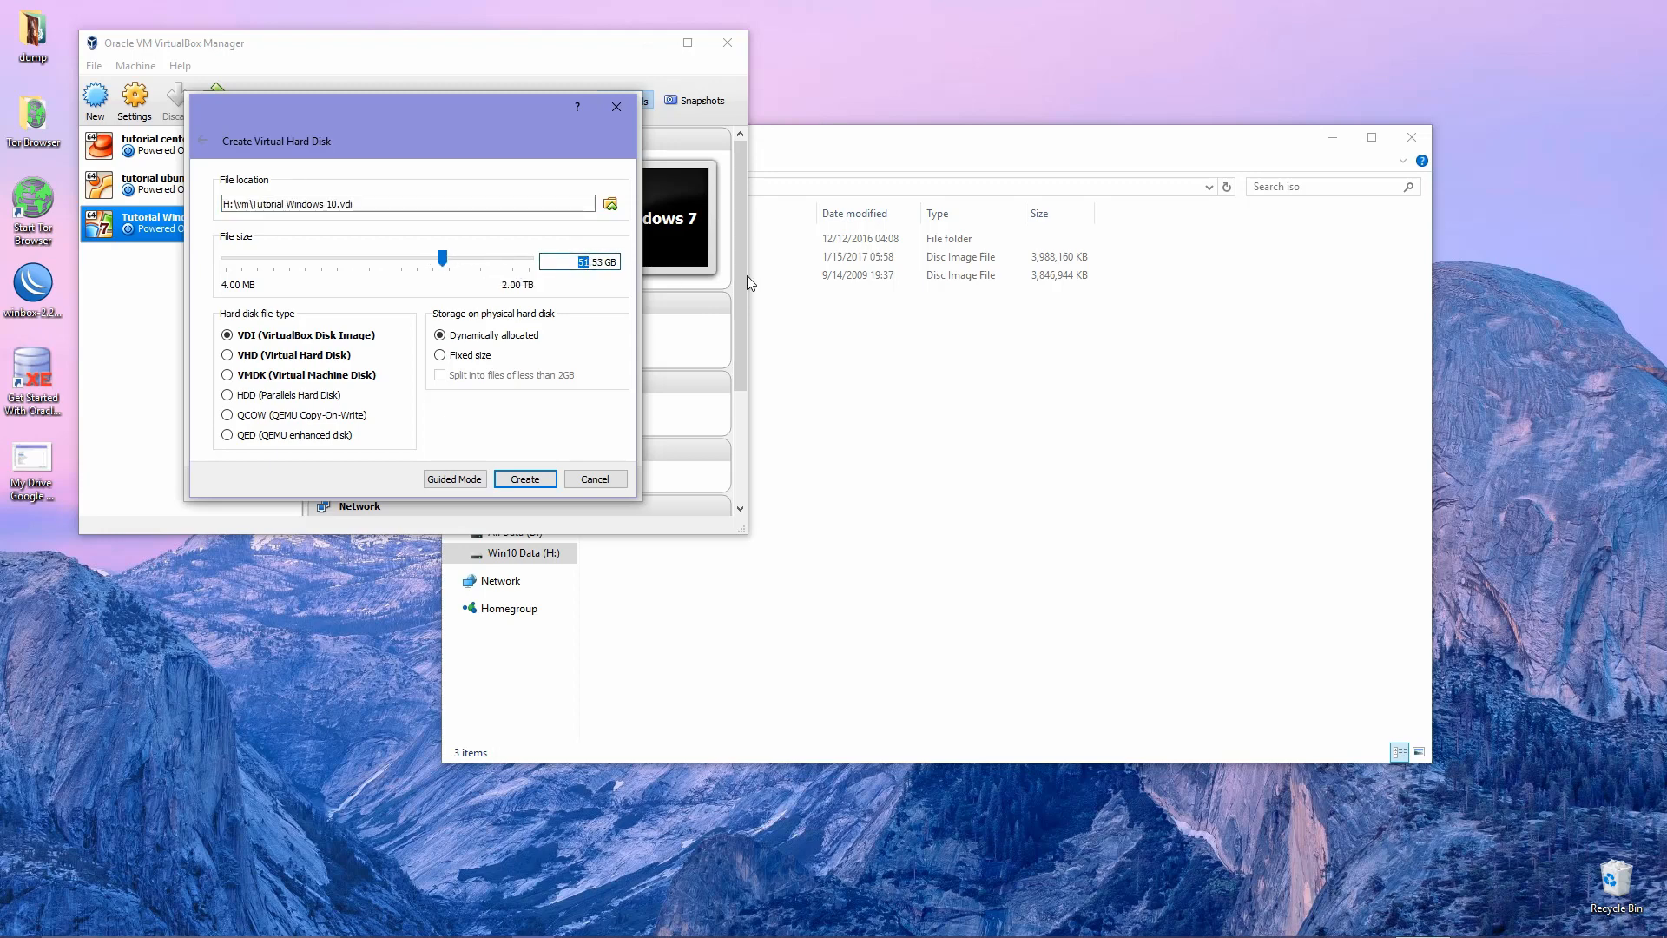
type("50")
key("Delete")
key("Delete")
key("Delete")
key("Return")
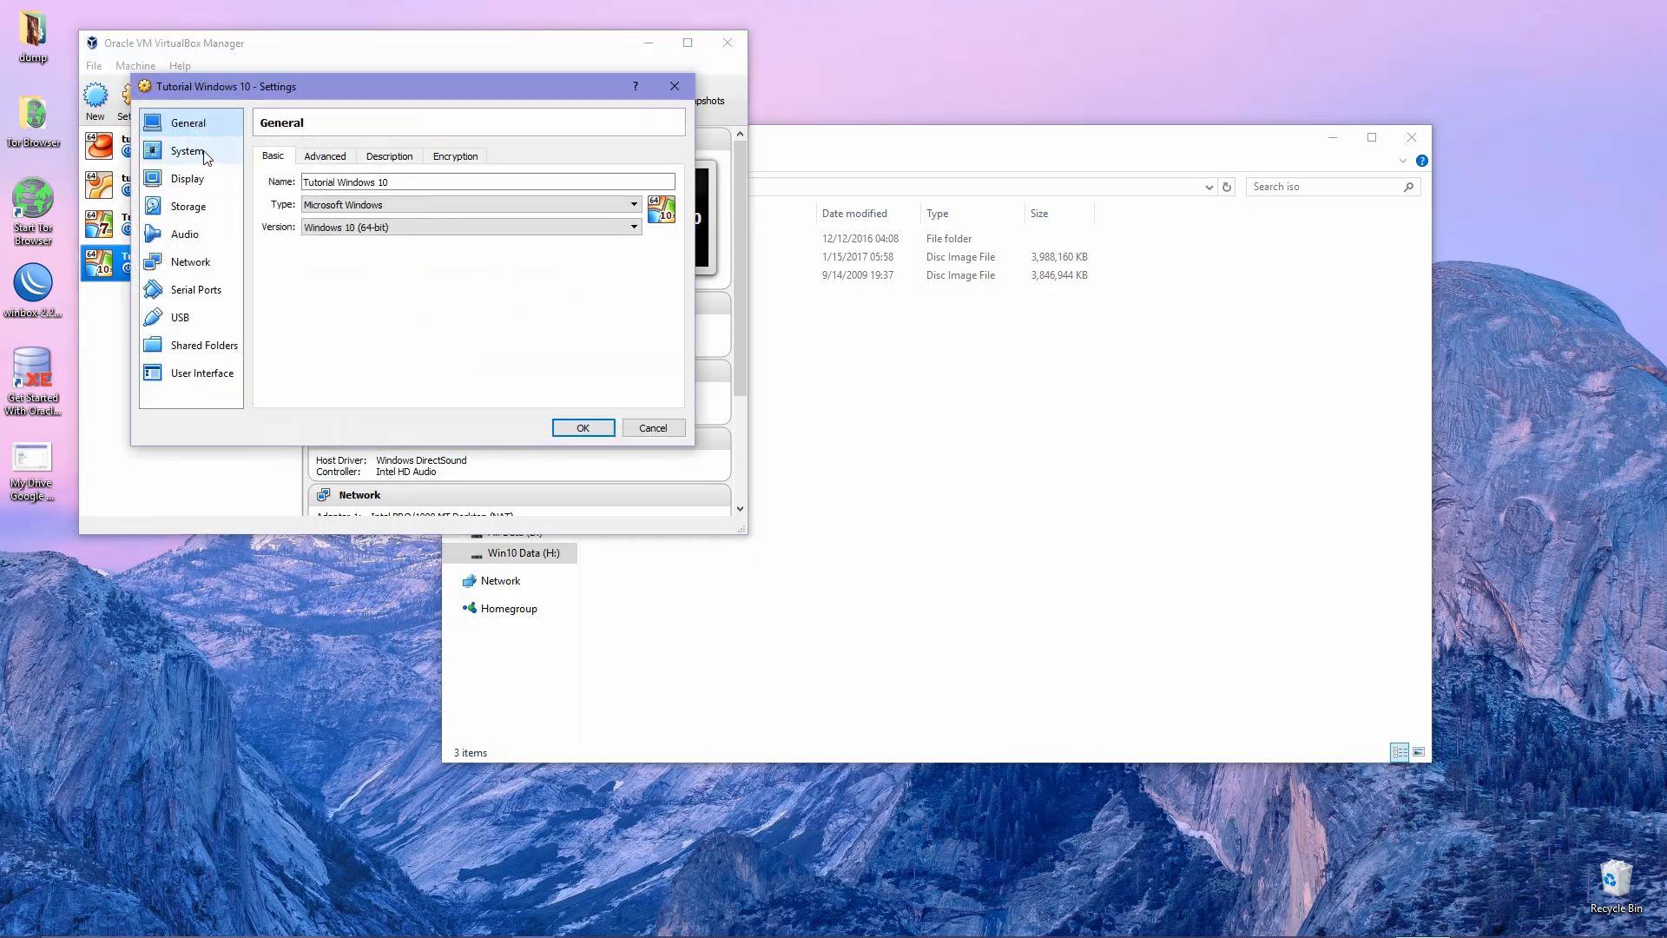
Remove Floppy from the boot order, placing it below Hard Disk, and enable PAE/NX.
left_click(207, 158)
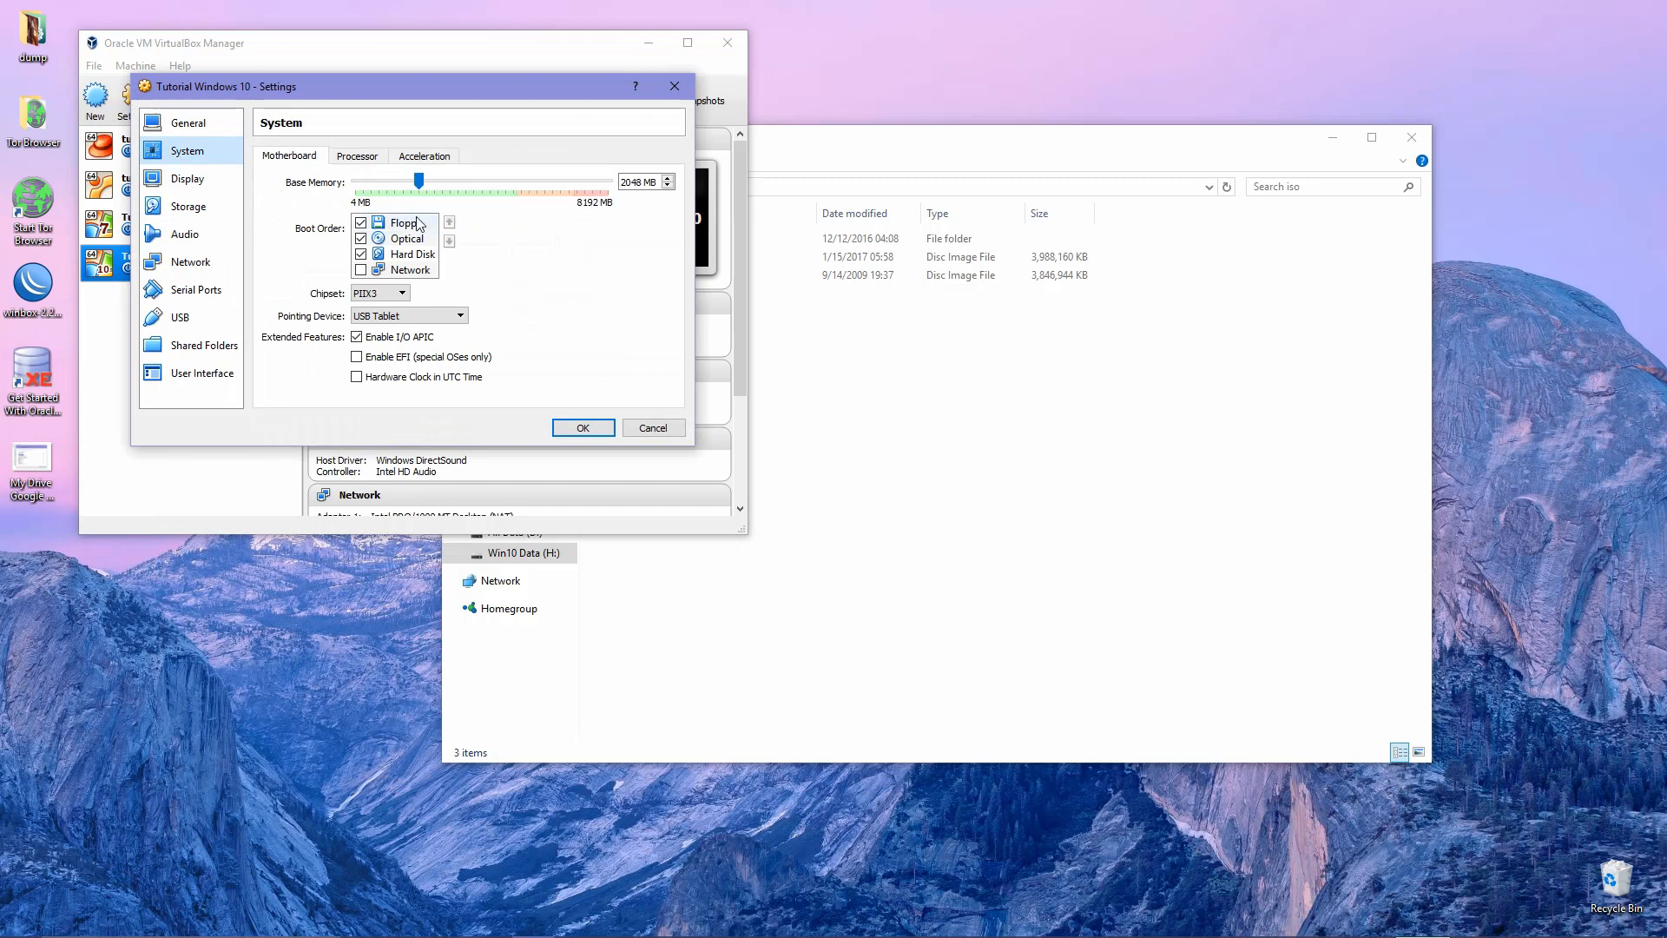
left_click(361, 222)
left_click(449, 242)
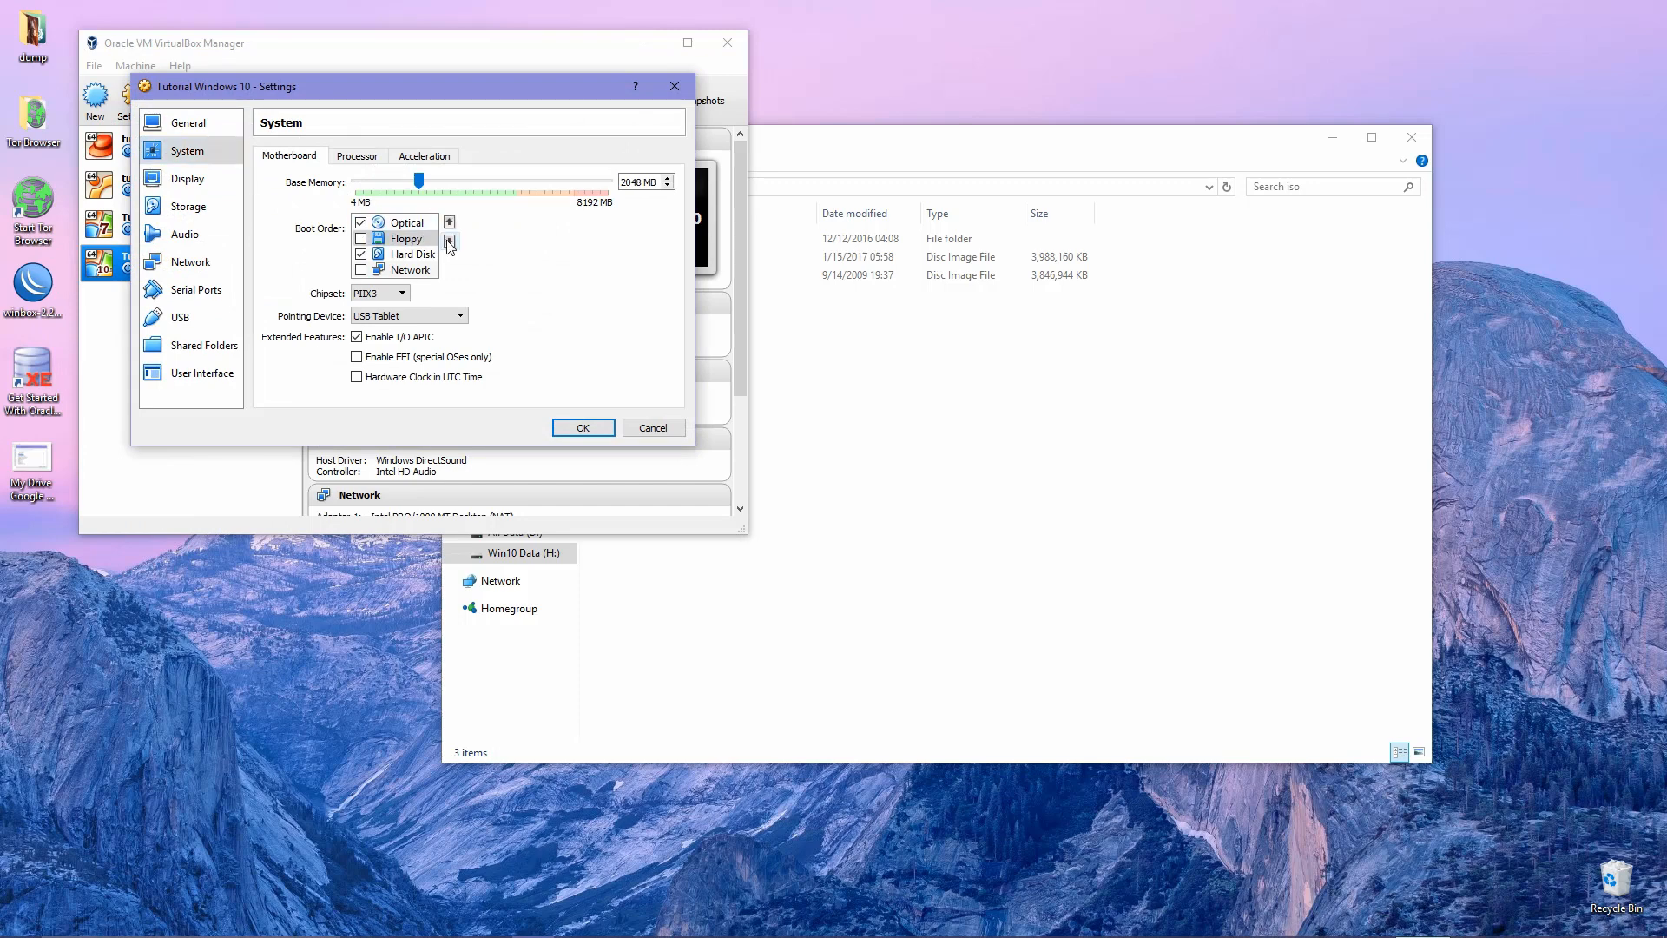
left_click(449, 242)
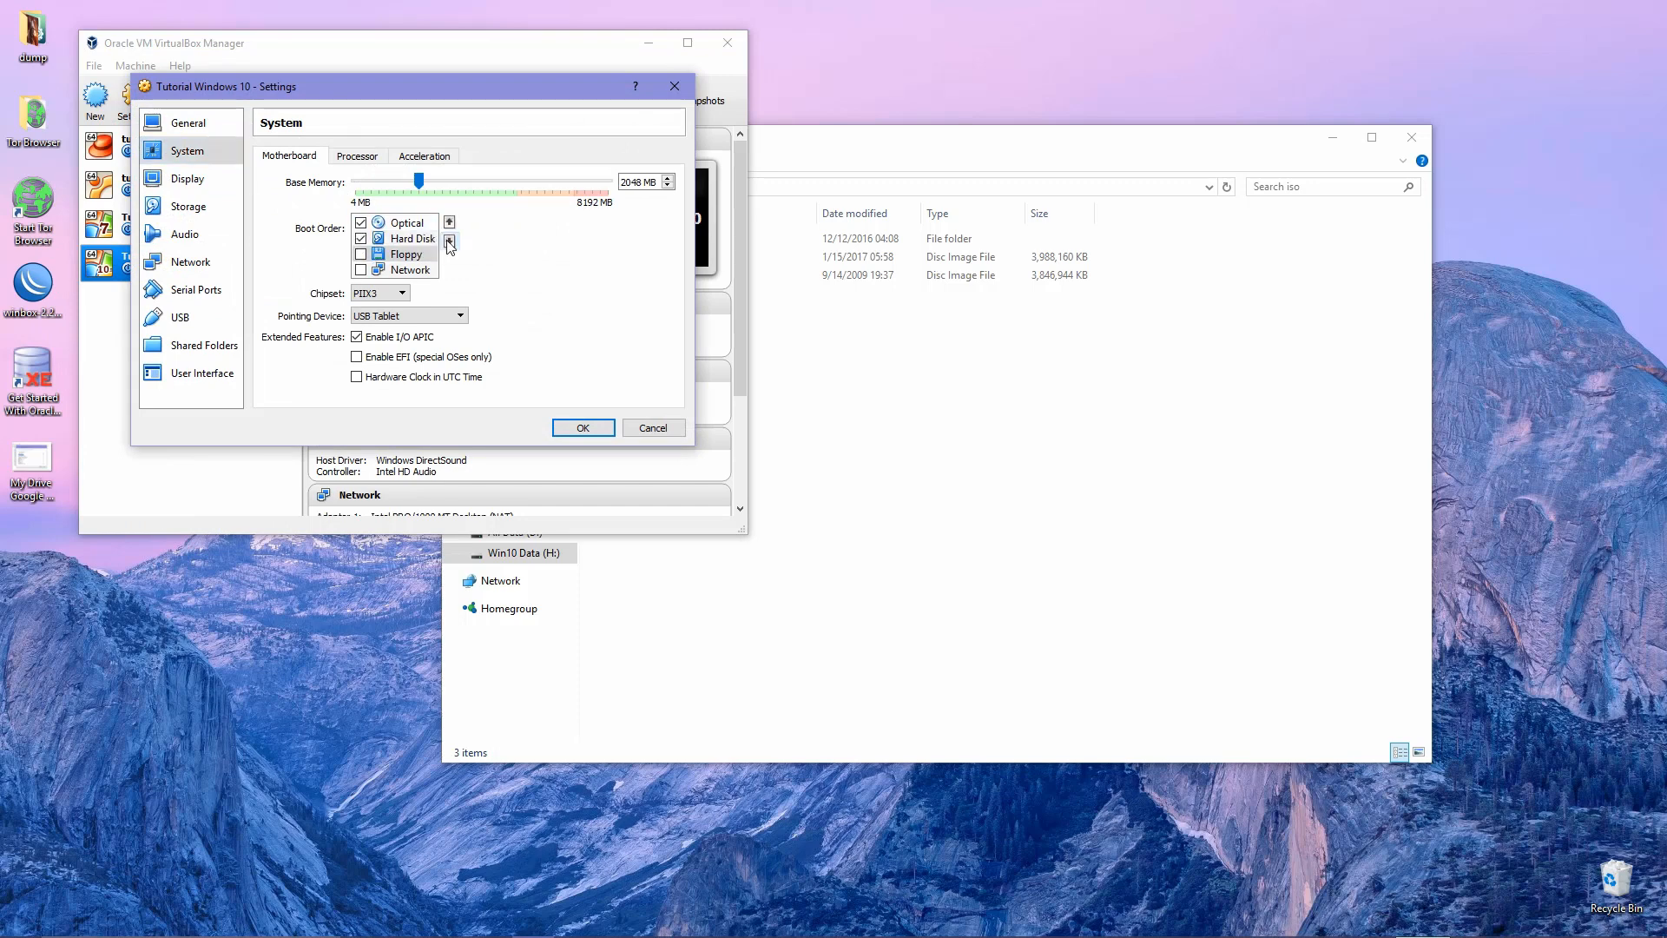
left_click(356, 161)
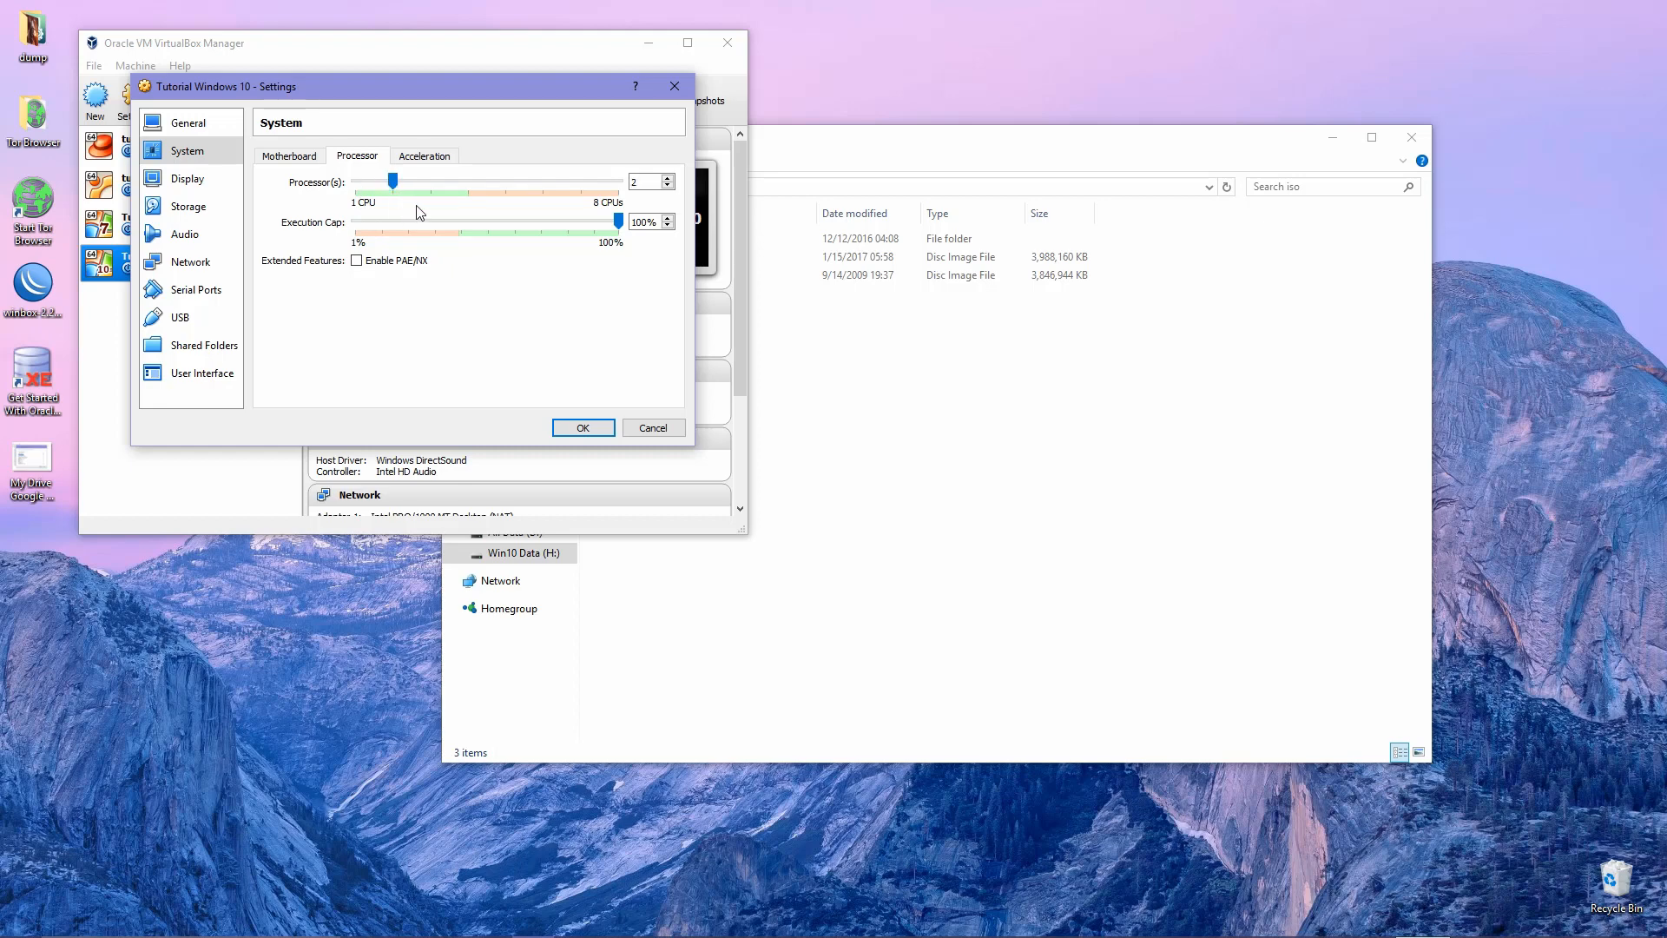
left_click(356, 261)
left_click(293, 157)
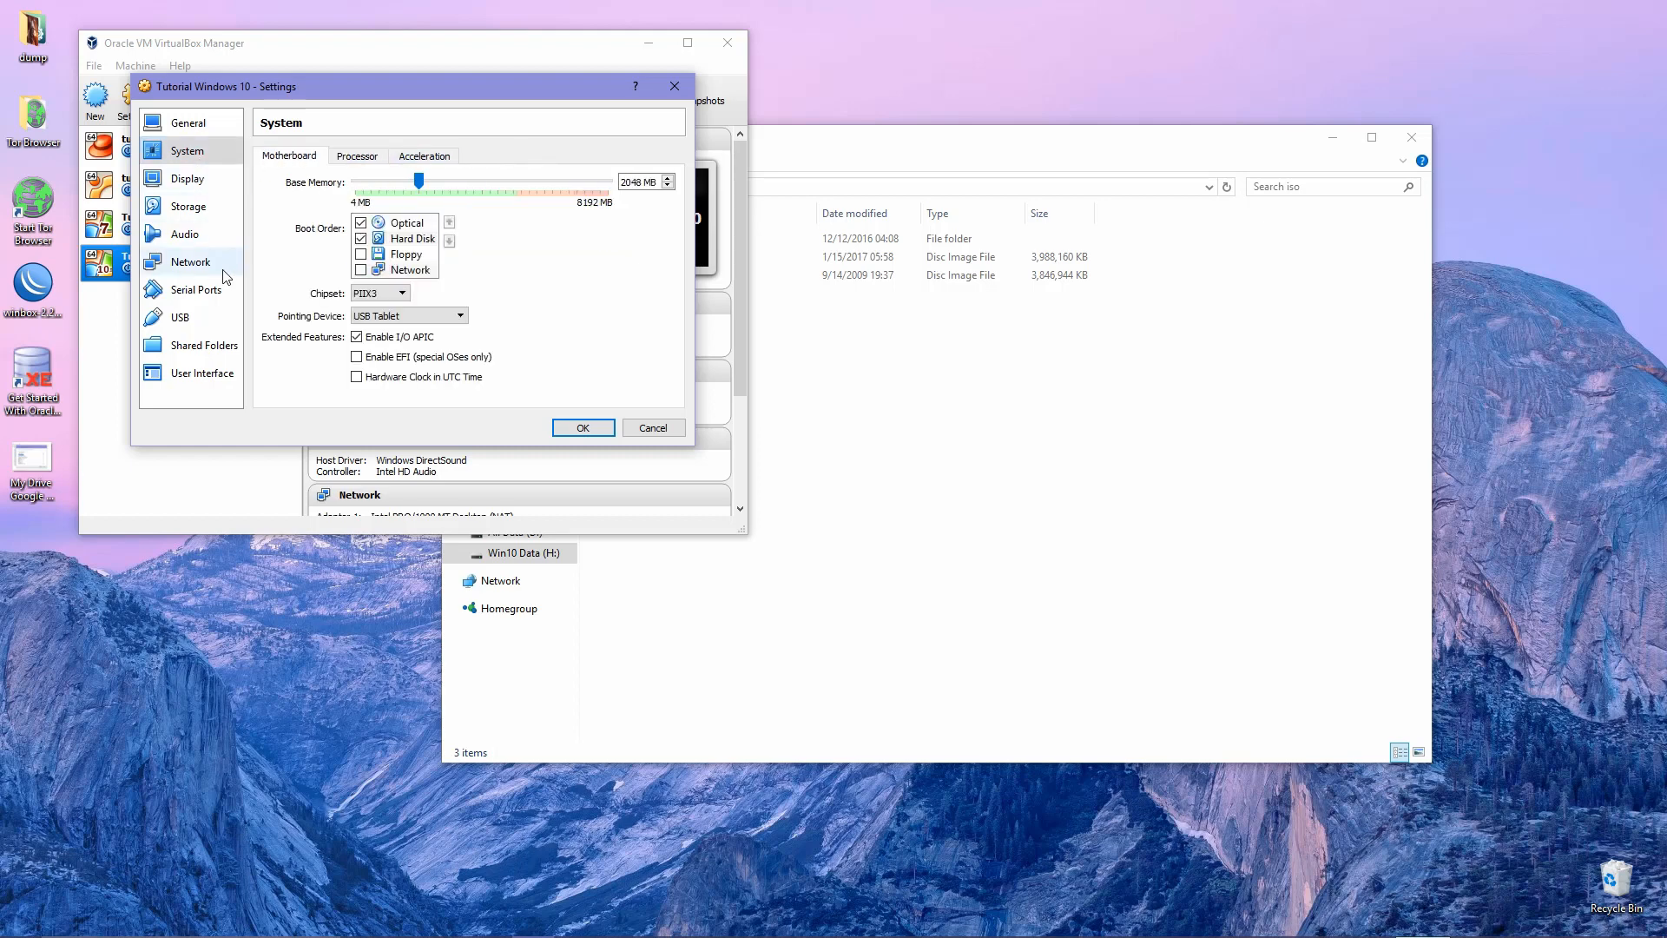
Enable 3D acceleration and raise video memory to 256 MB on the Display page.
left_click(178, 178)
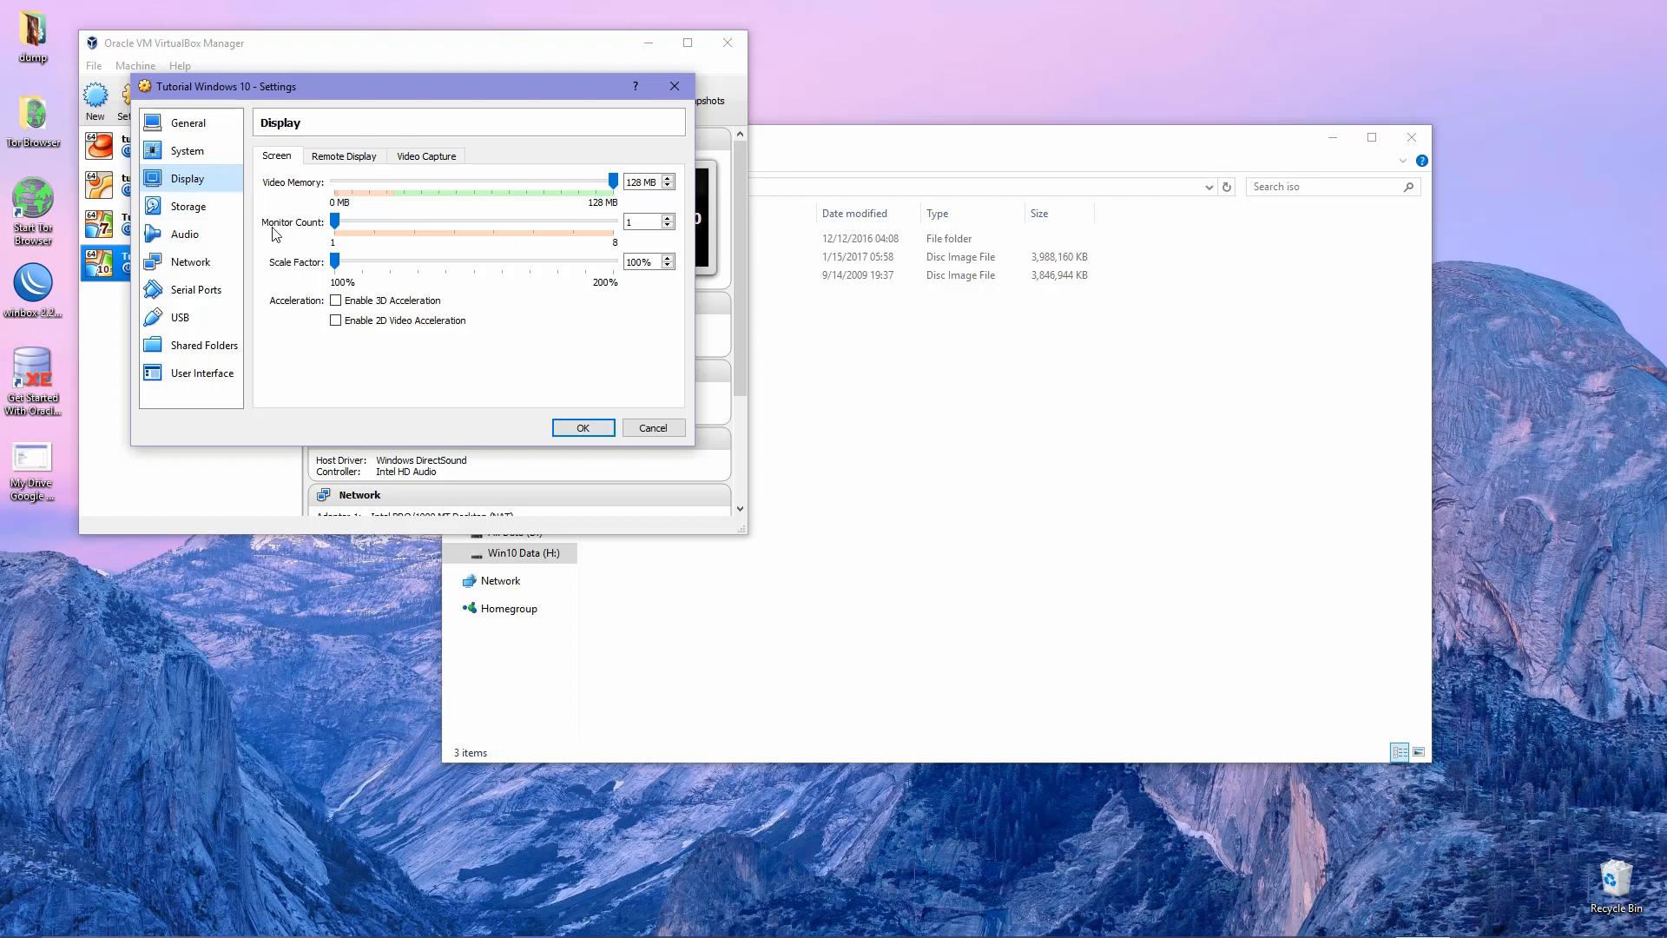
left_click(337, 301)
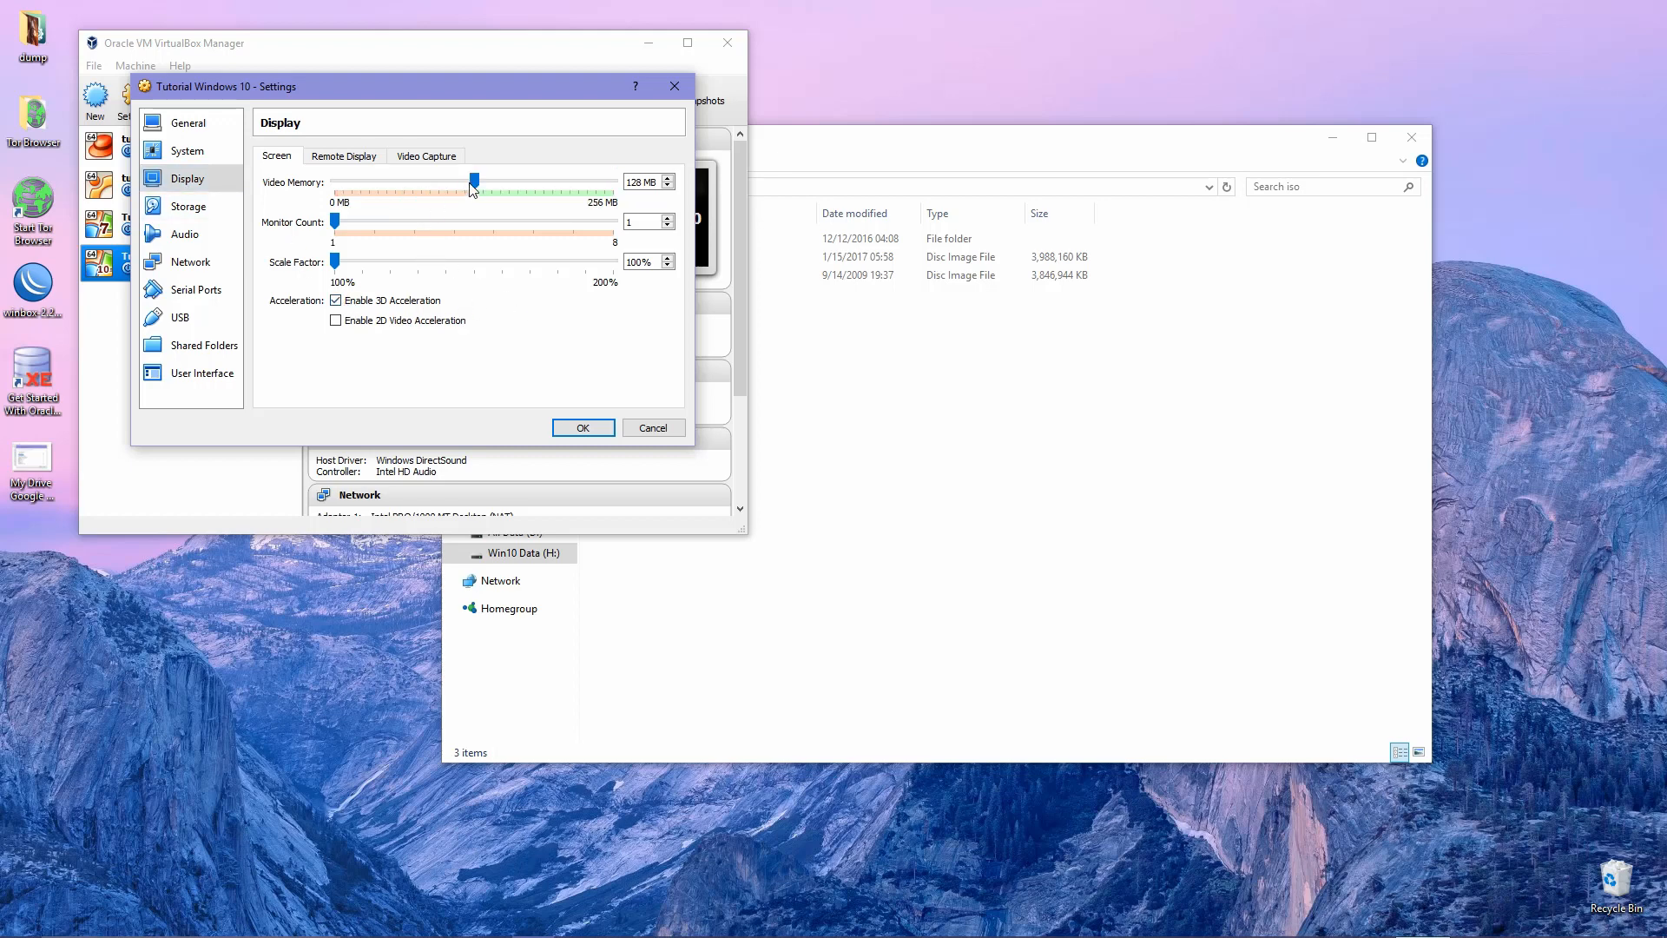
left_click_drag(476, 180, 613, 181)
left_click(350, 160)
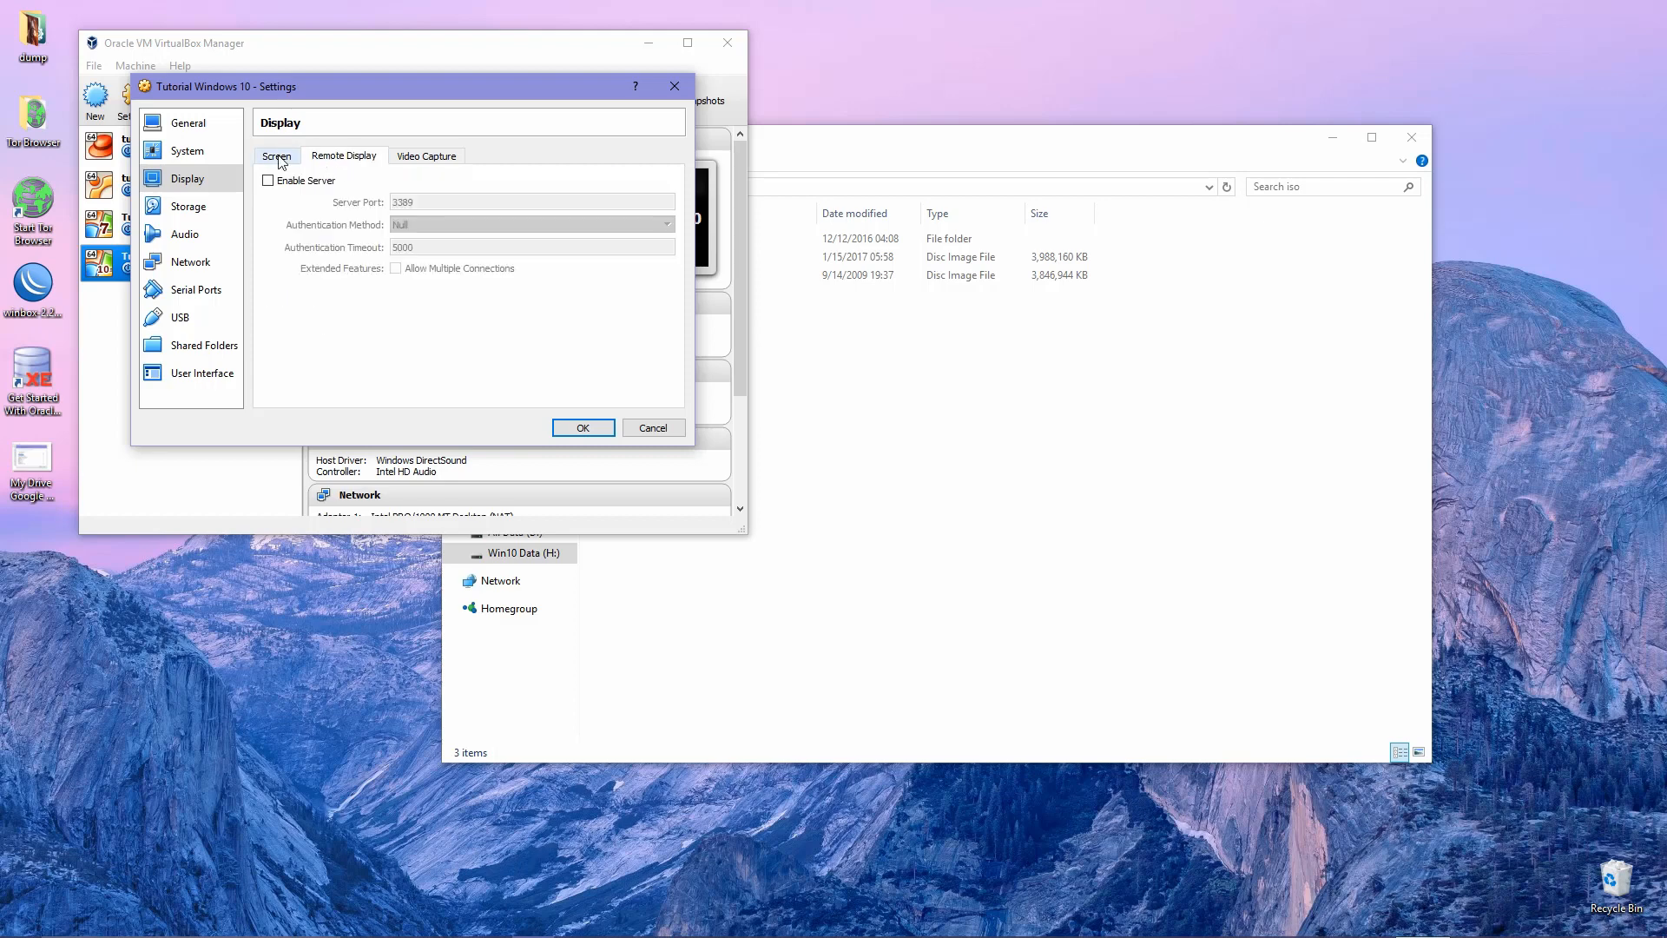
left_click(276, 156)
left_click(188, 206)
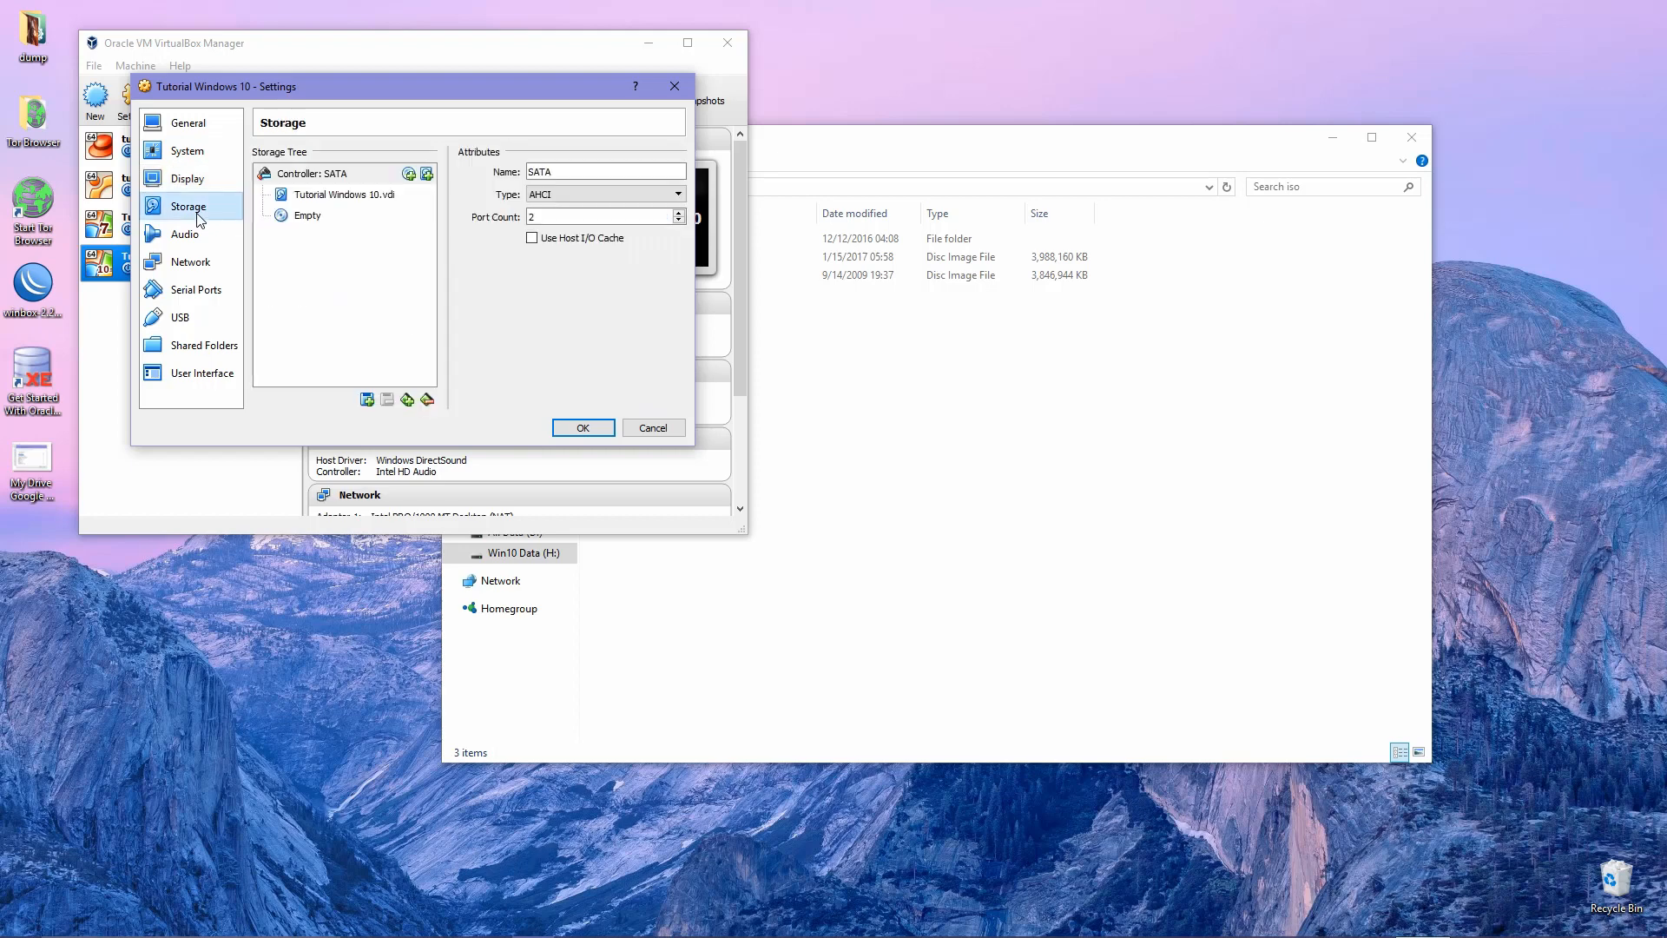
Attach Win10 Pro And Home x64.iso from the iso folder to the empty optical drive.
left_click(320, 220)
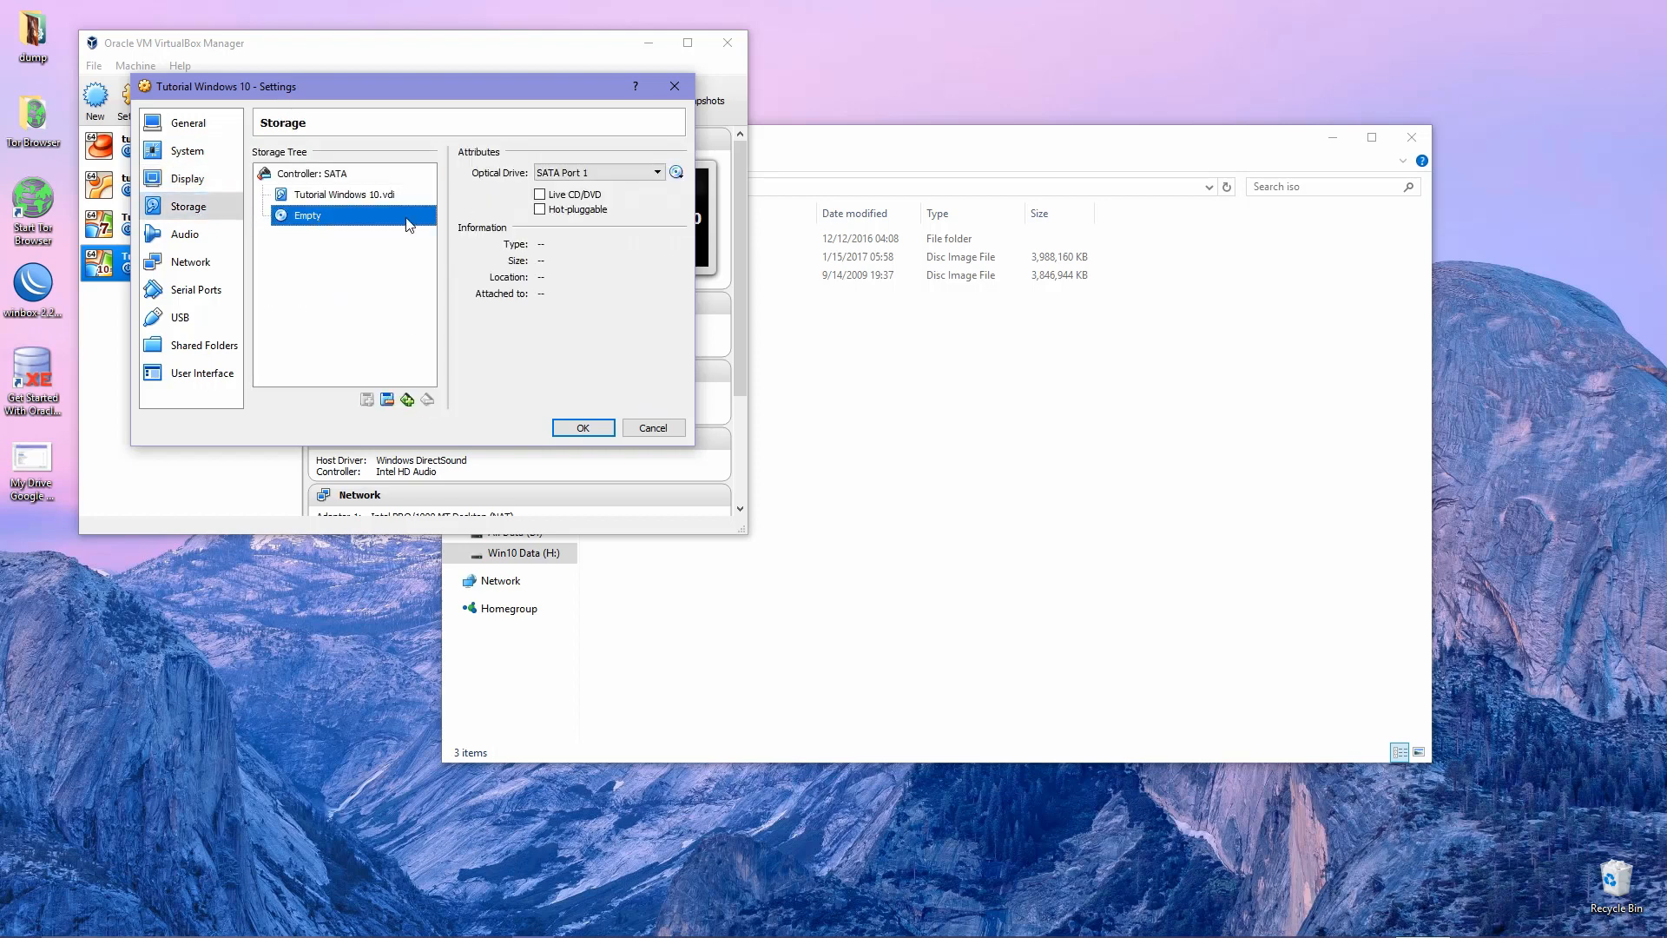
left_click(677, 173)
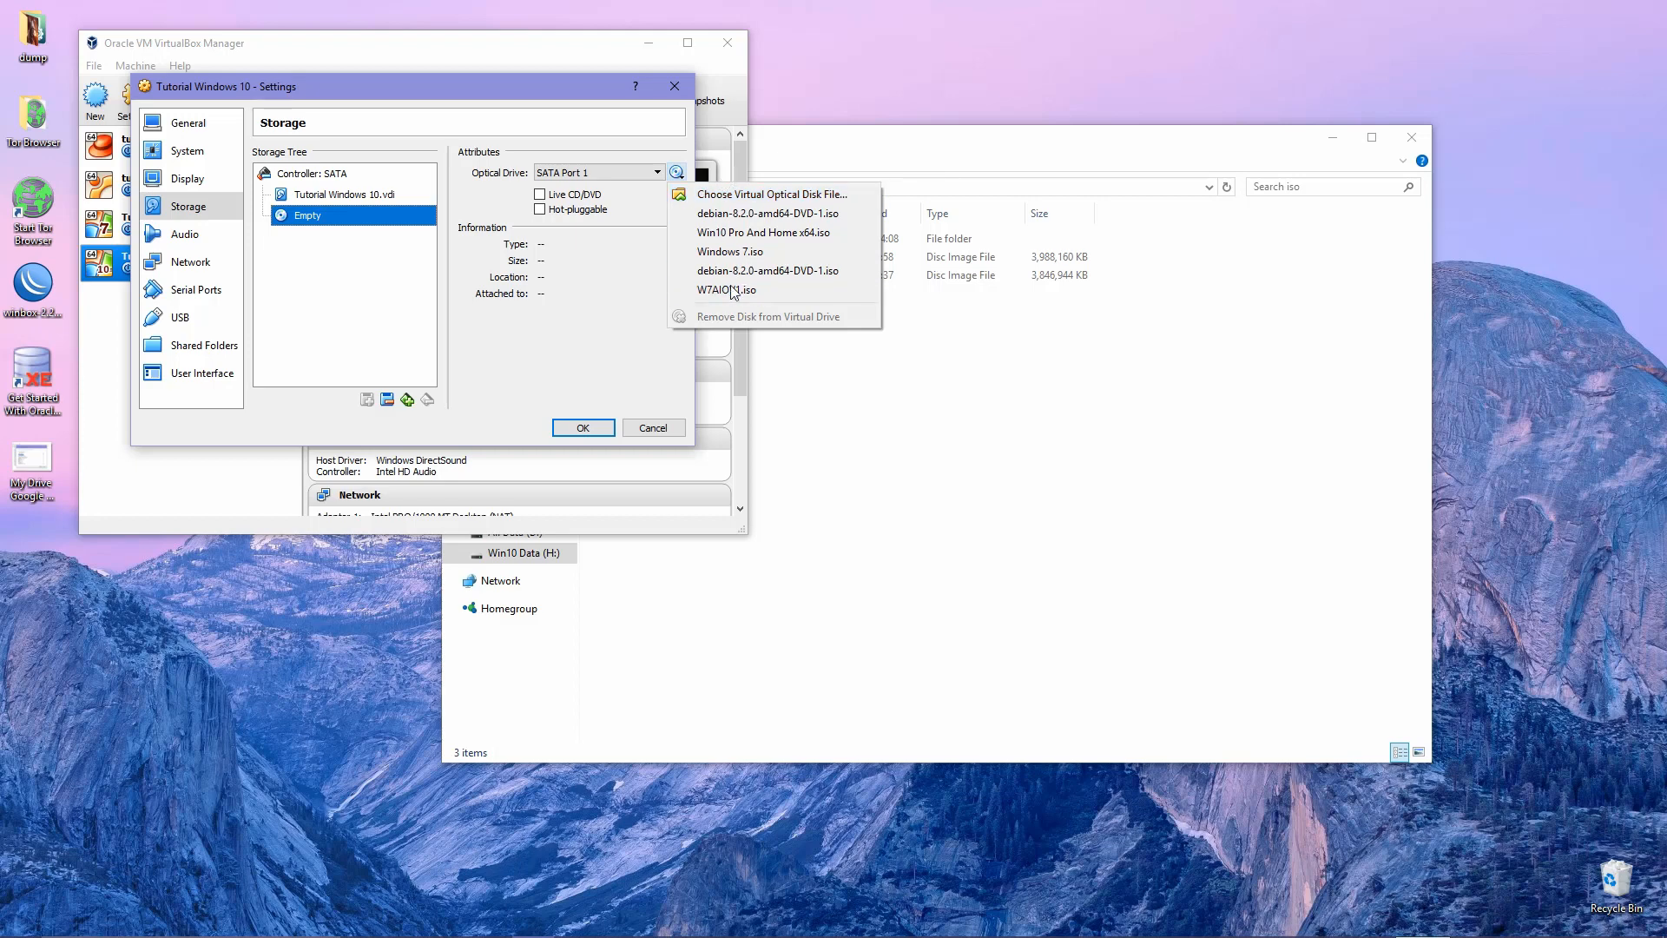
left_click(737, 197)
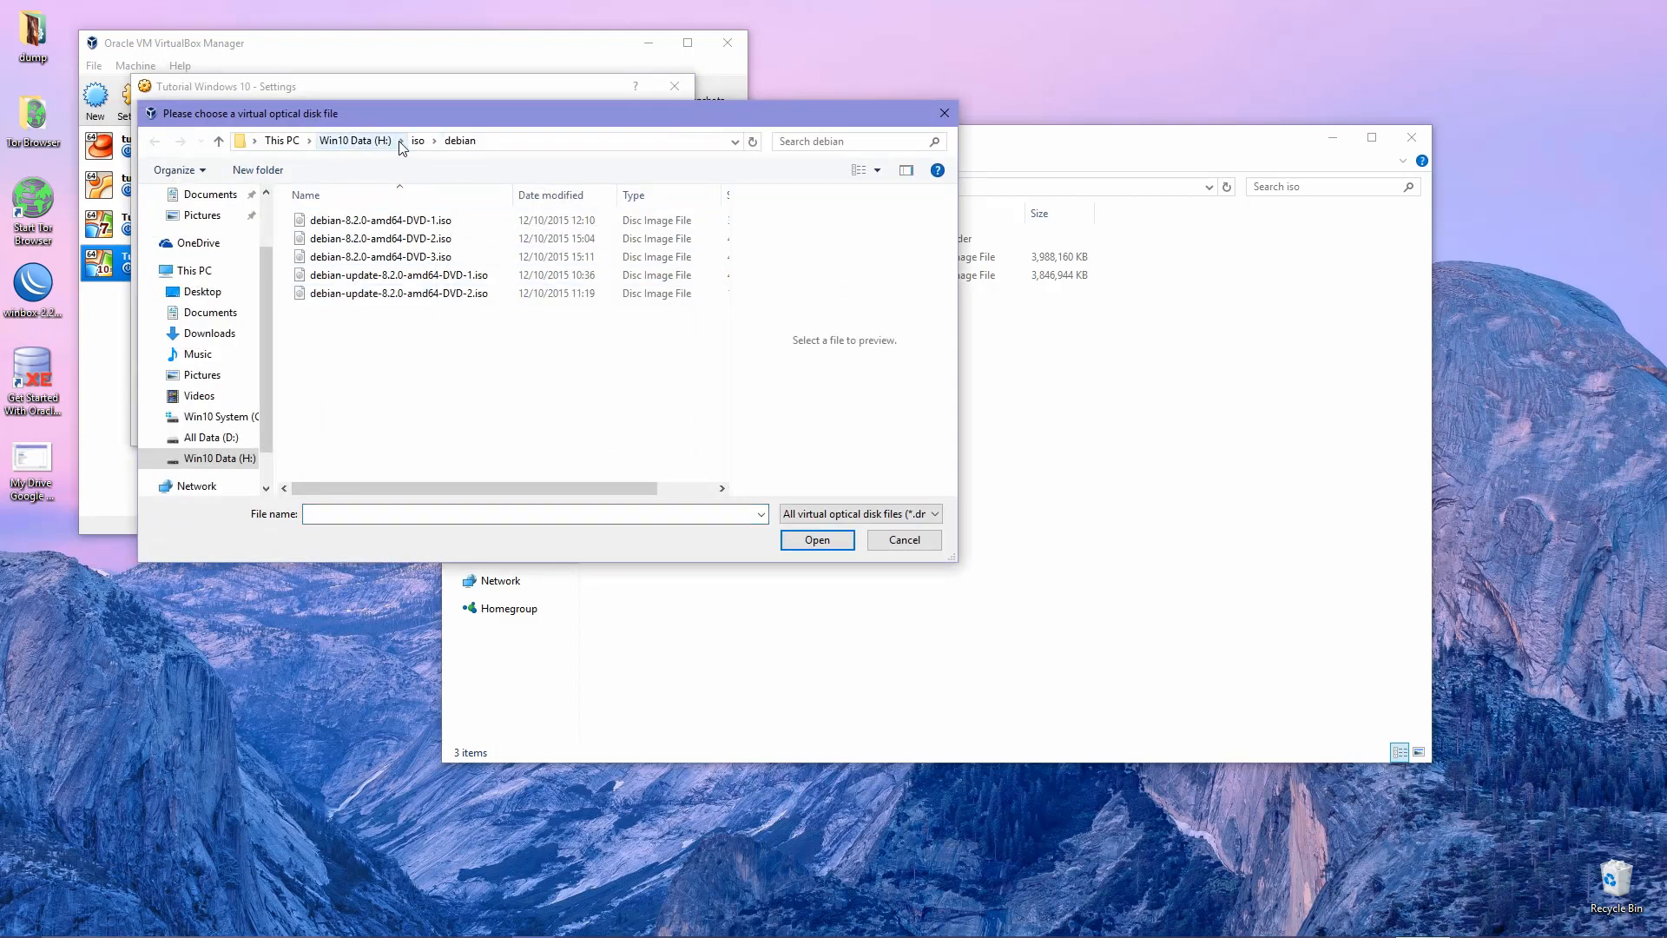
left_click(418, 141)
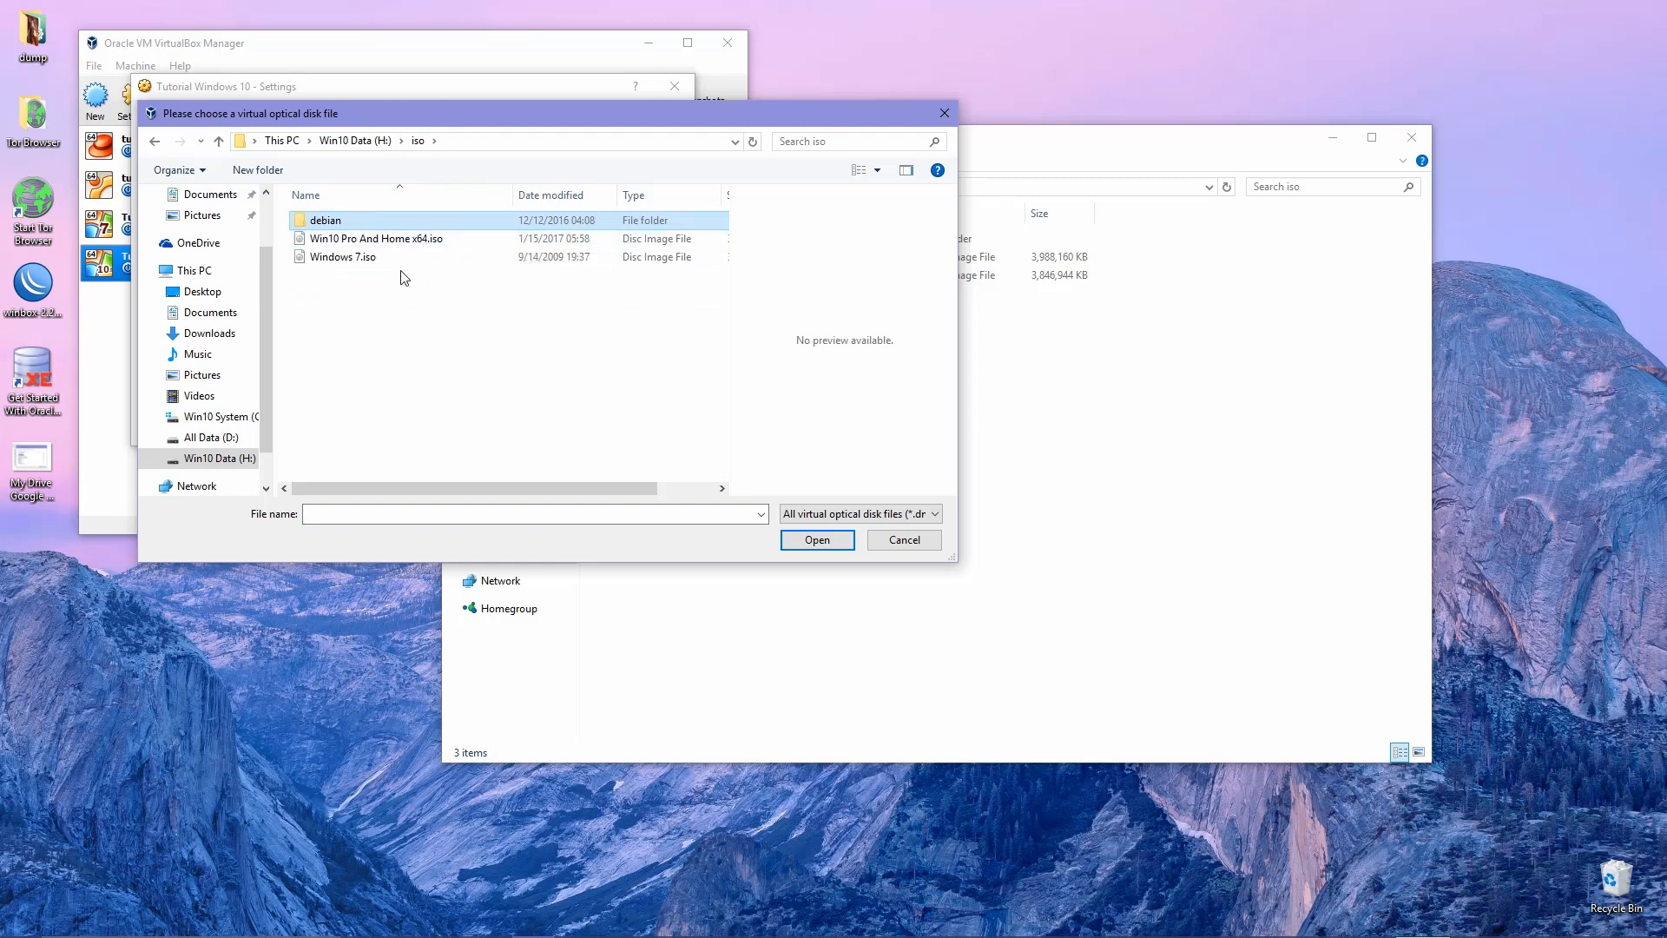
left_click(416, 248)
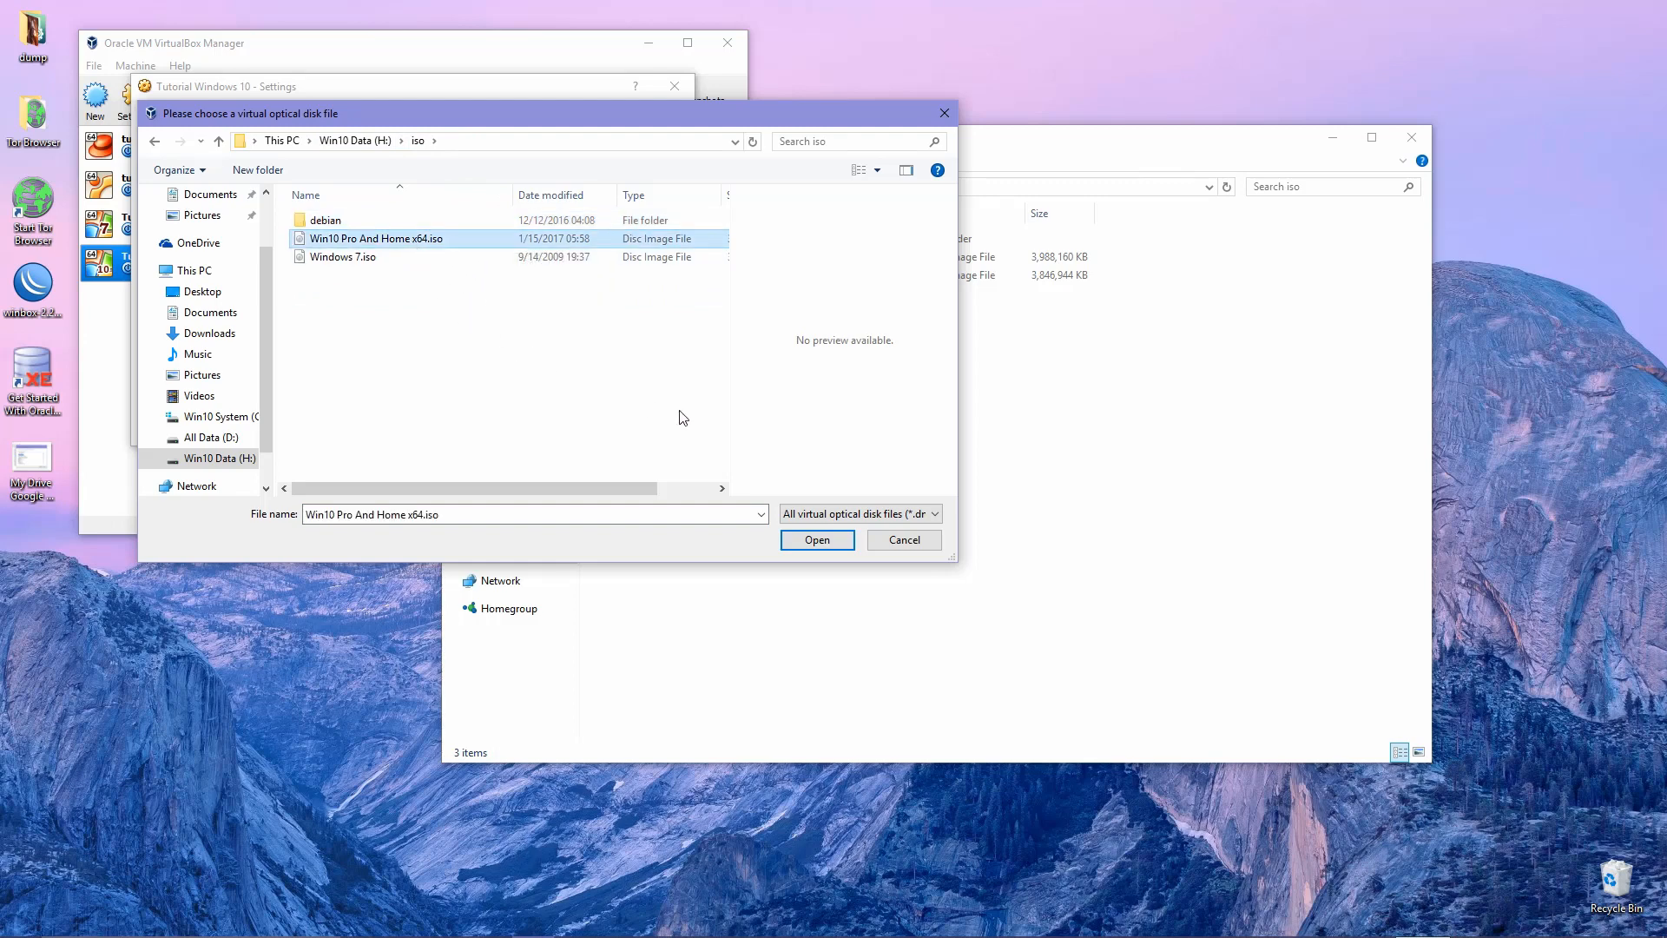
left_click(816, 540)
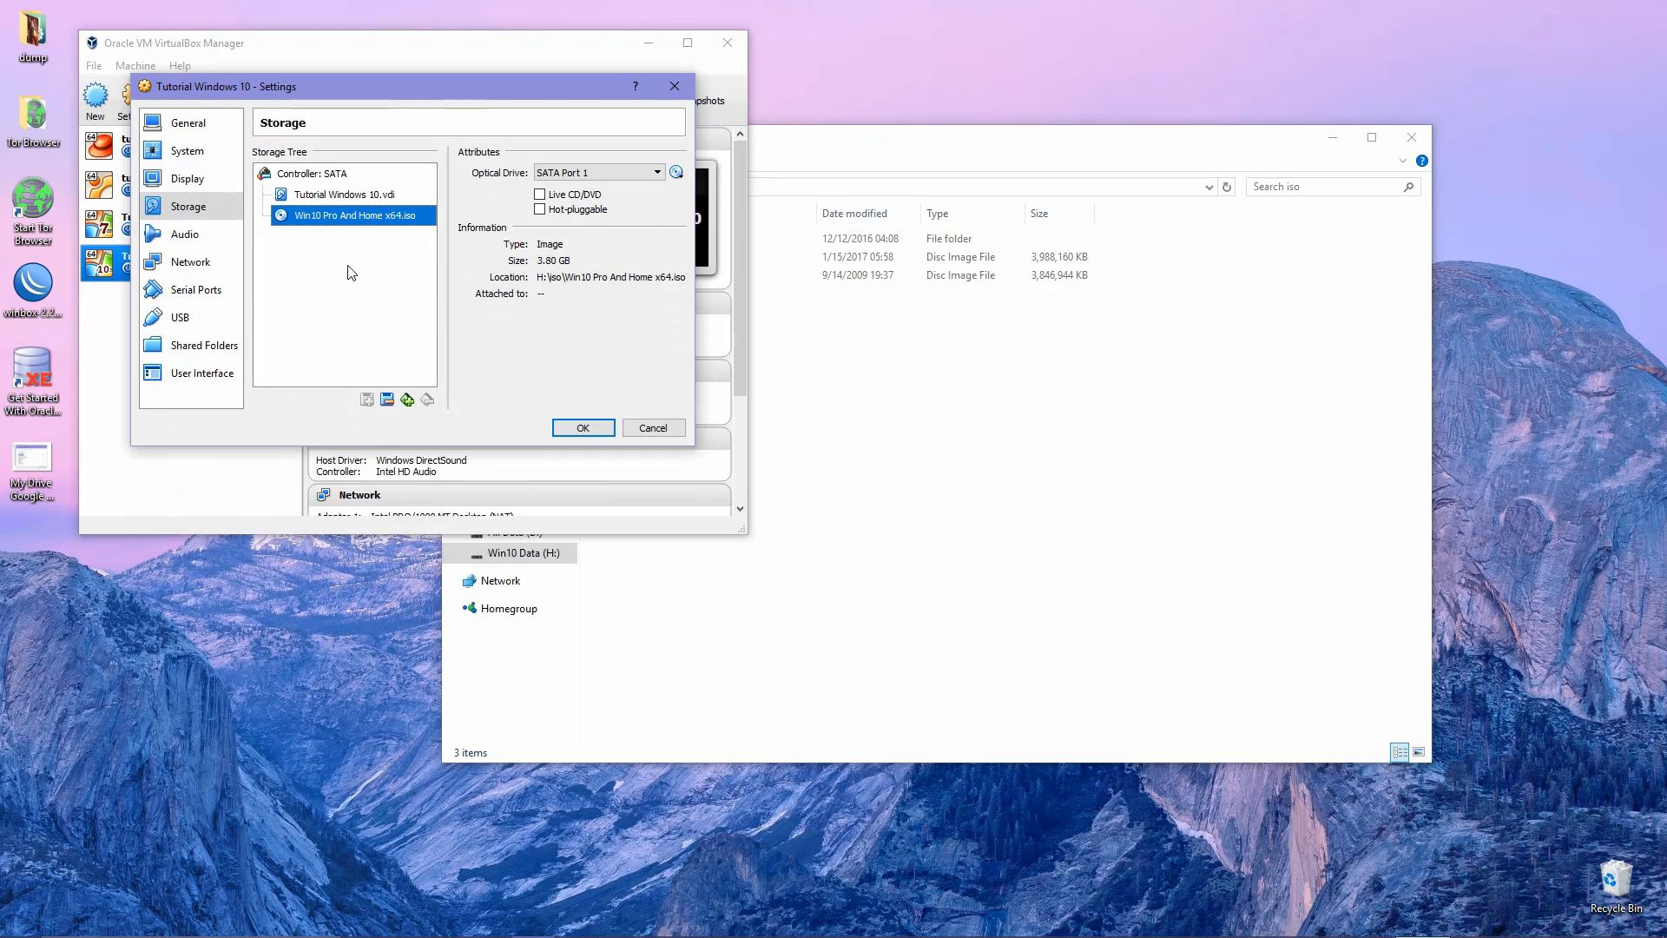
Review the Audio, USB, Shared Folders and Serial Ports pages, then save the settings.
left_click(210, 246)
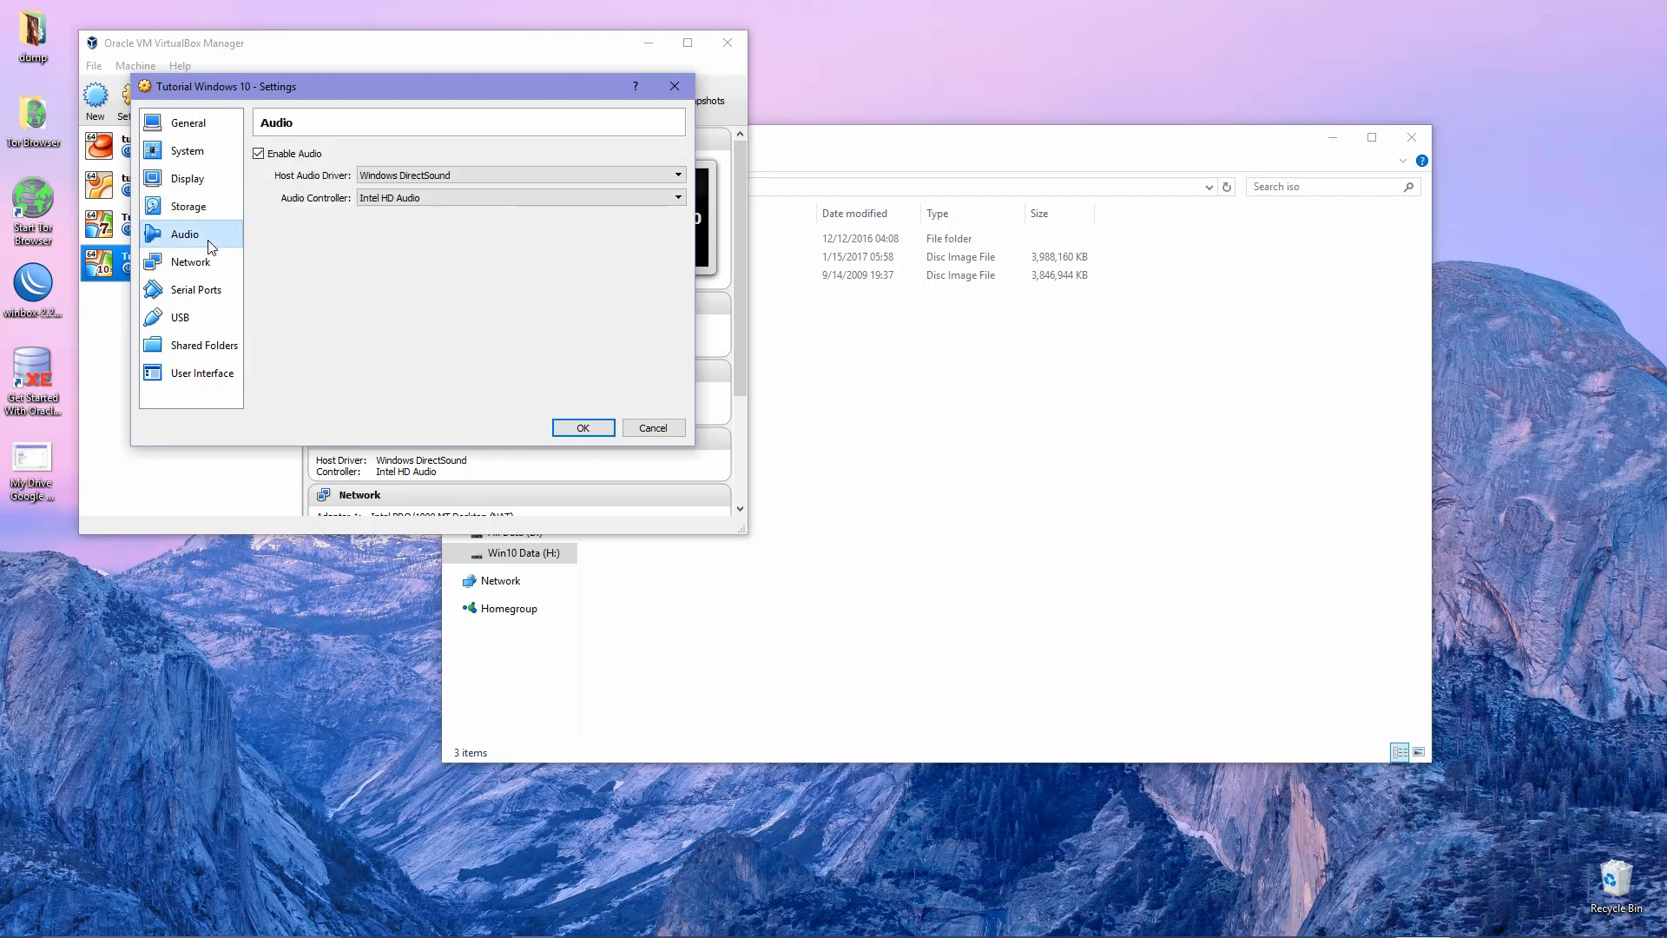
left_click(184, 298)
left_click(185, 319)
left_click(186, 345)
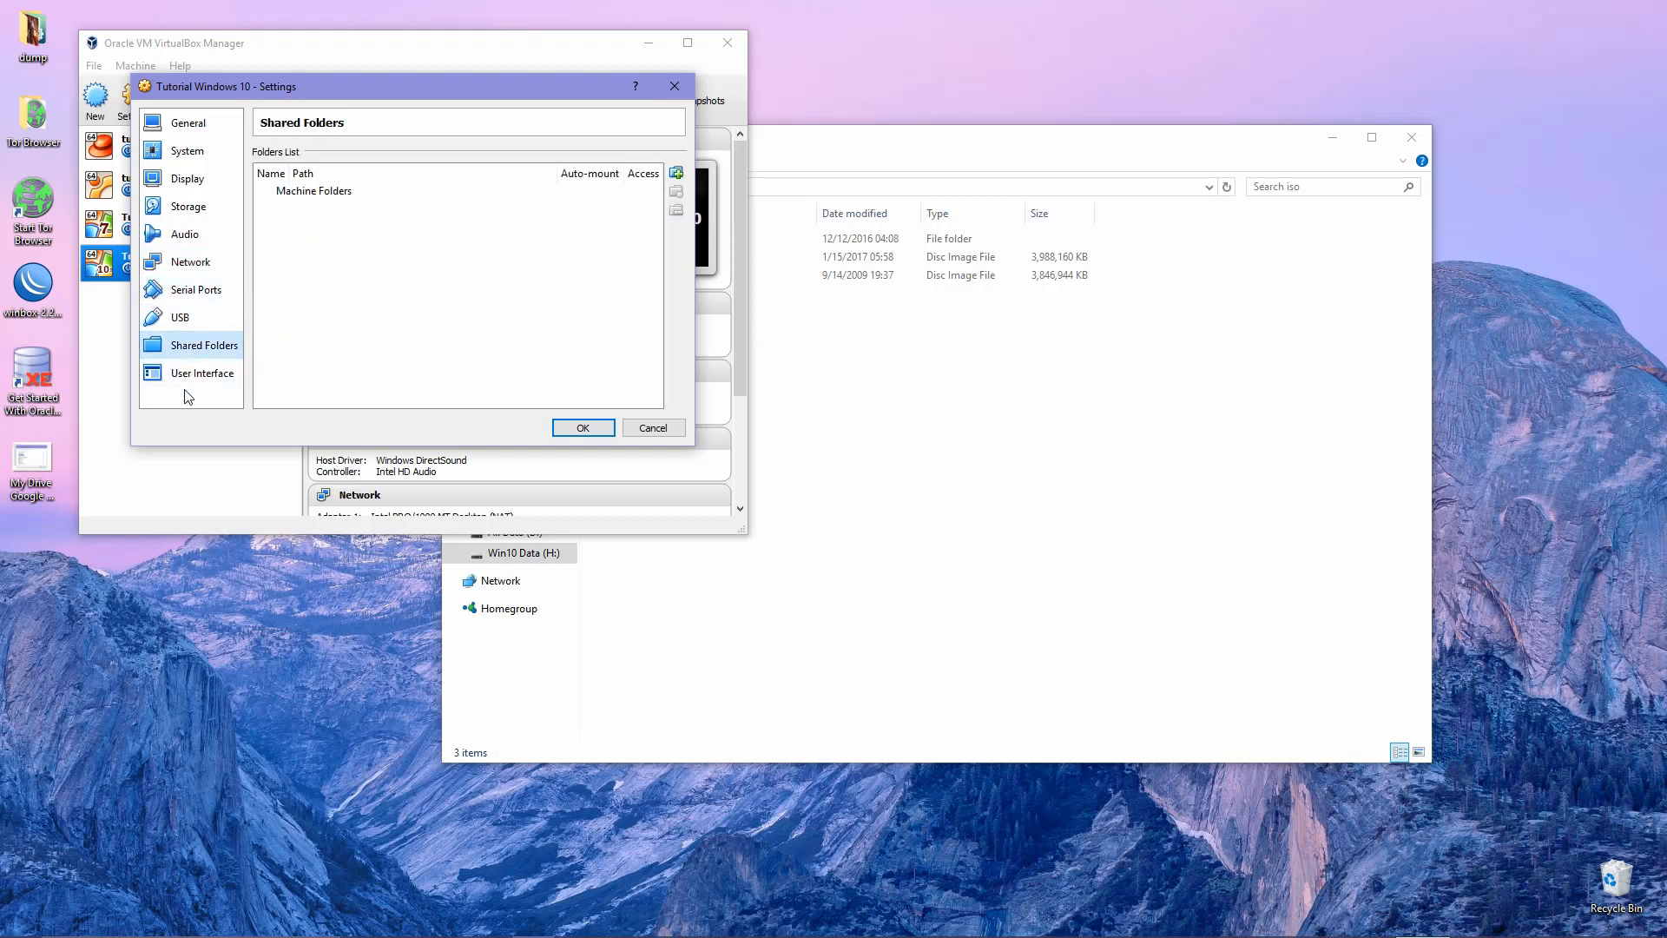
left_click(185, 291)
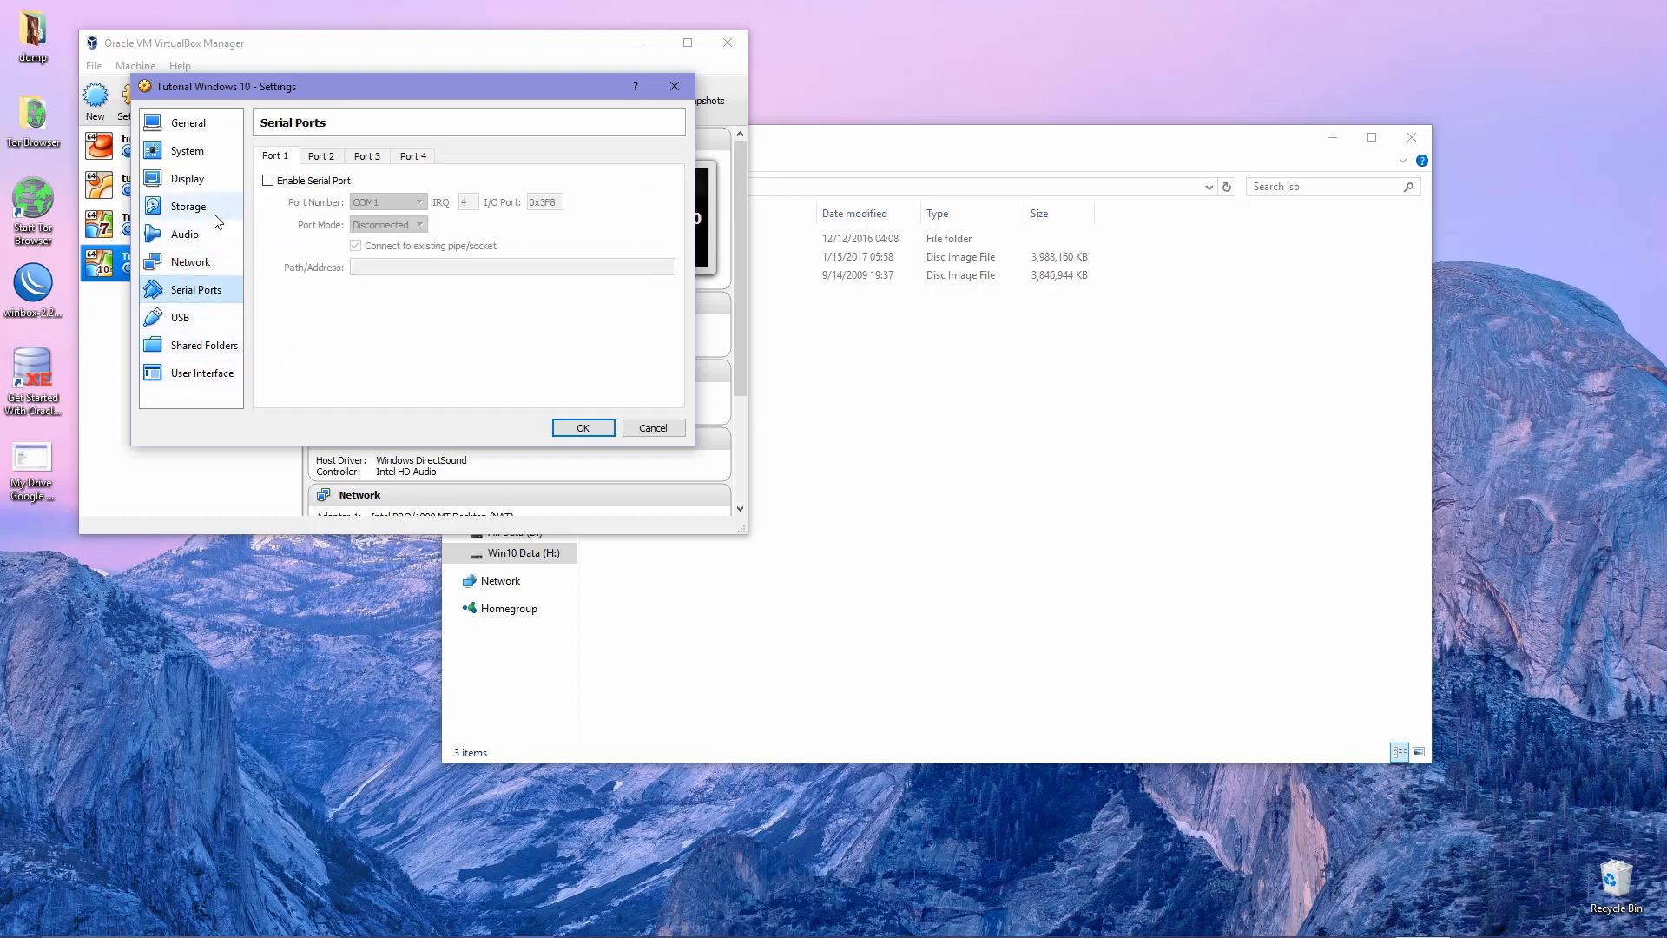
left_click(580, 428)
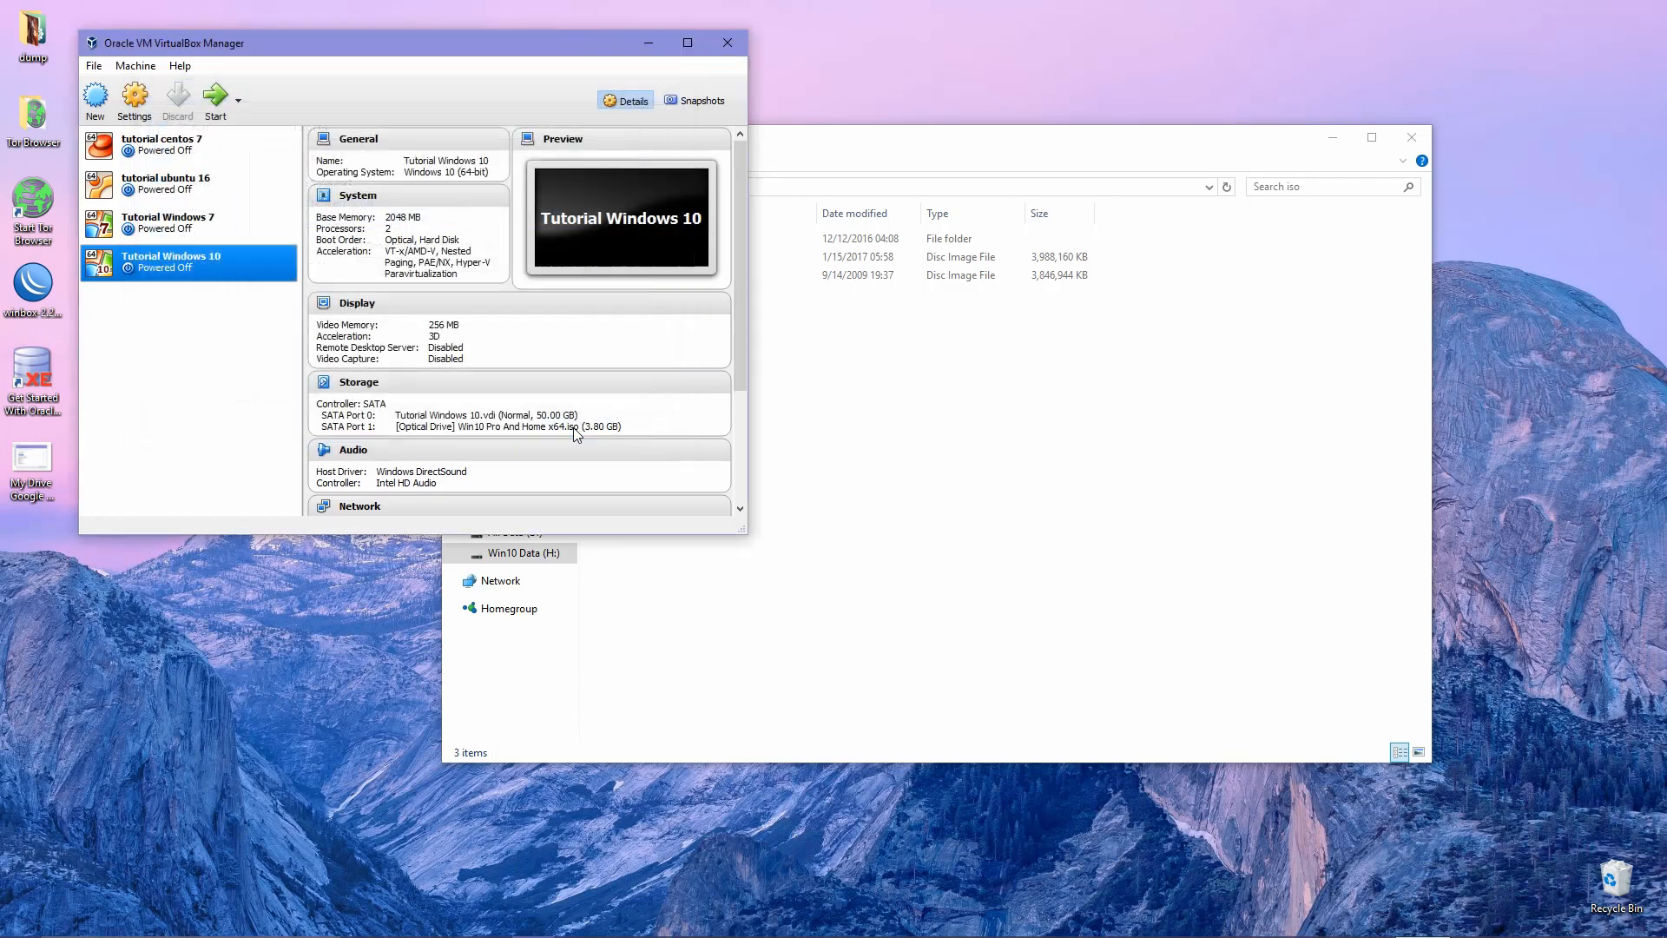
Start the Tutorial Windows 10 VM, dismiss the capture notice, and reposition and enlarge its window.
left_click(217, 102)
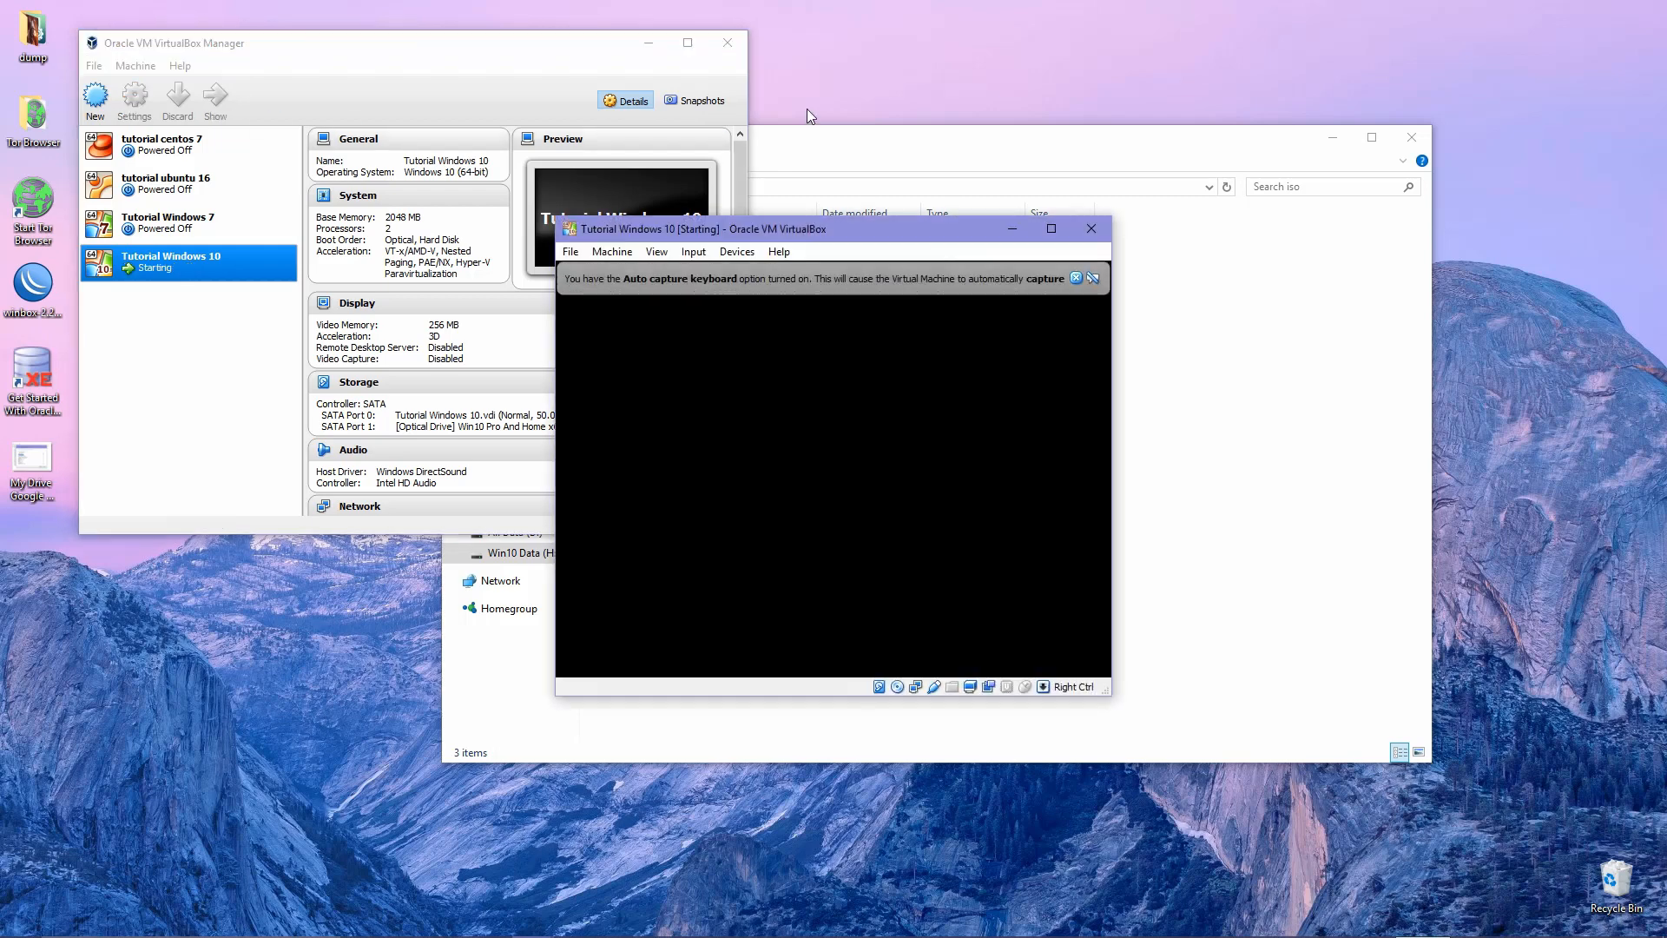
left_click(1076, 277)
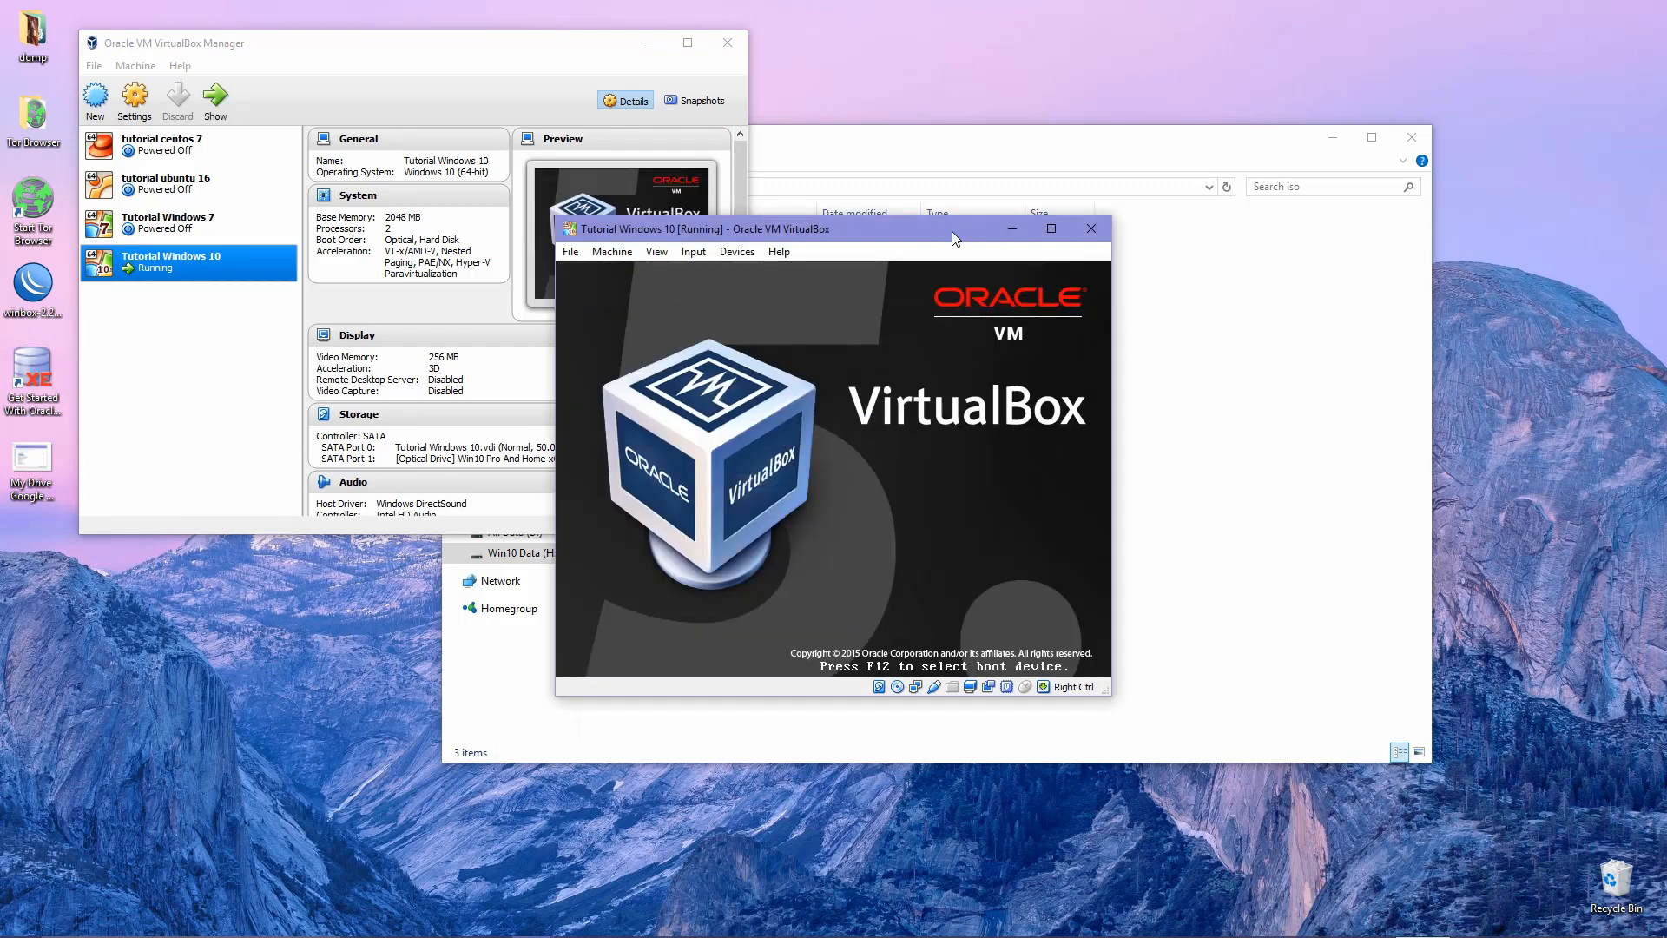
left_click_drag(951, 231, 977, 163)
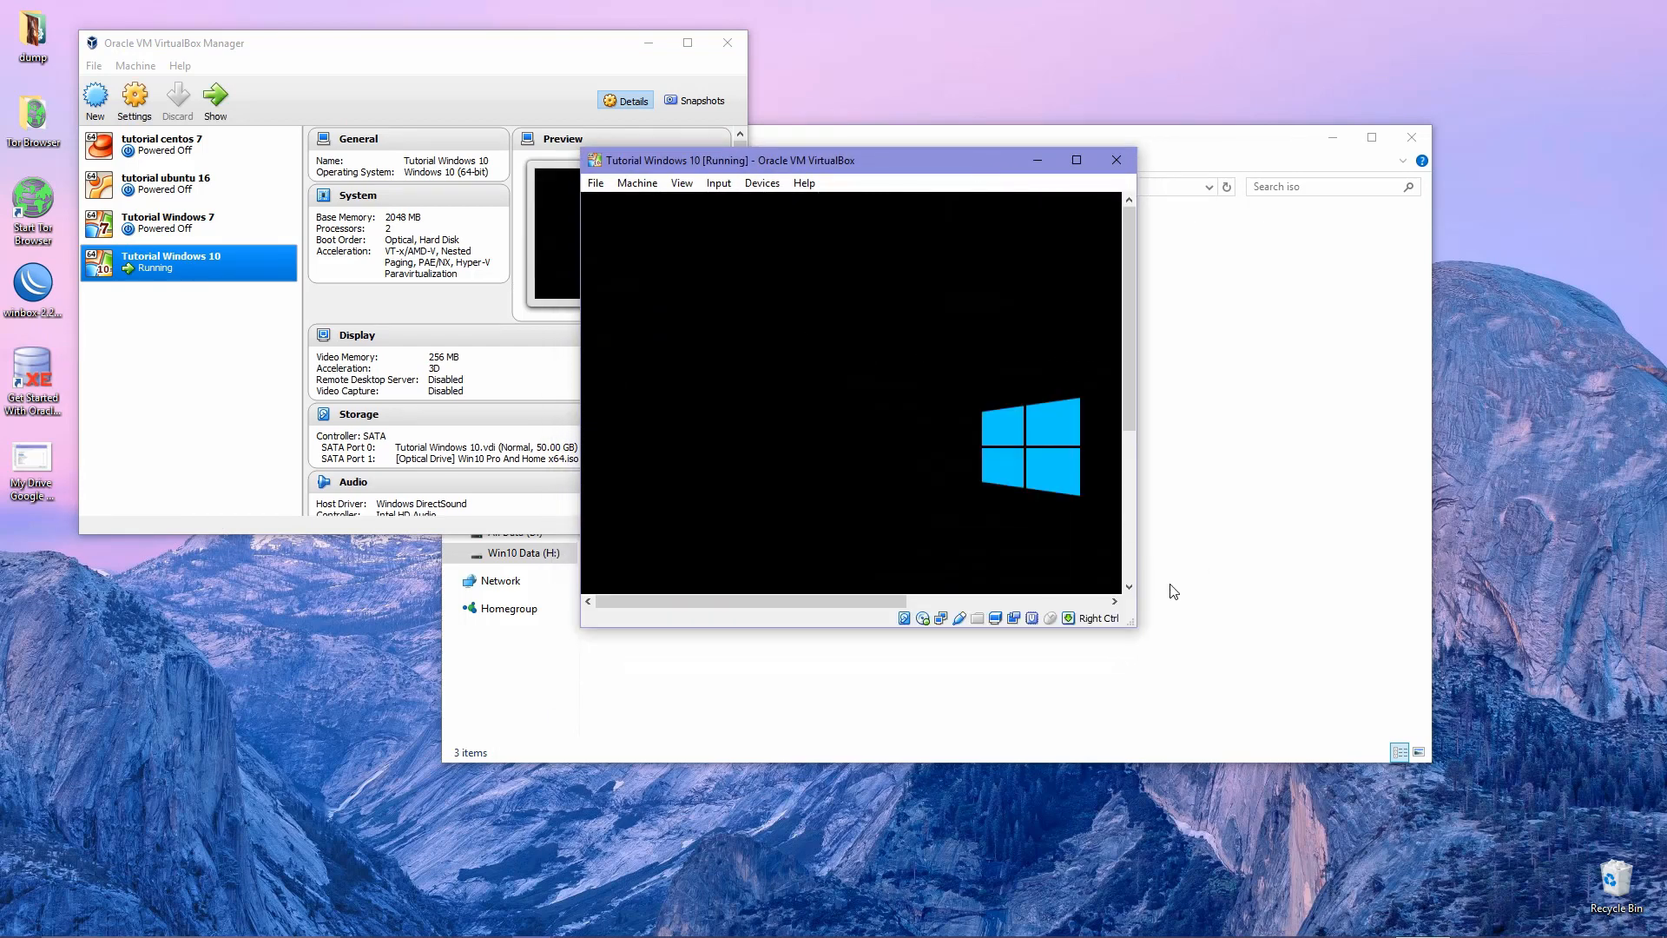
left_click_drag(1133, 624, 1484, 905)
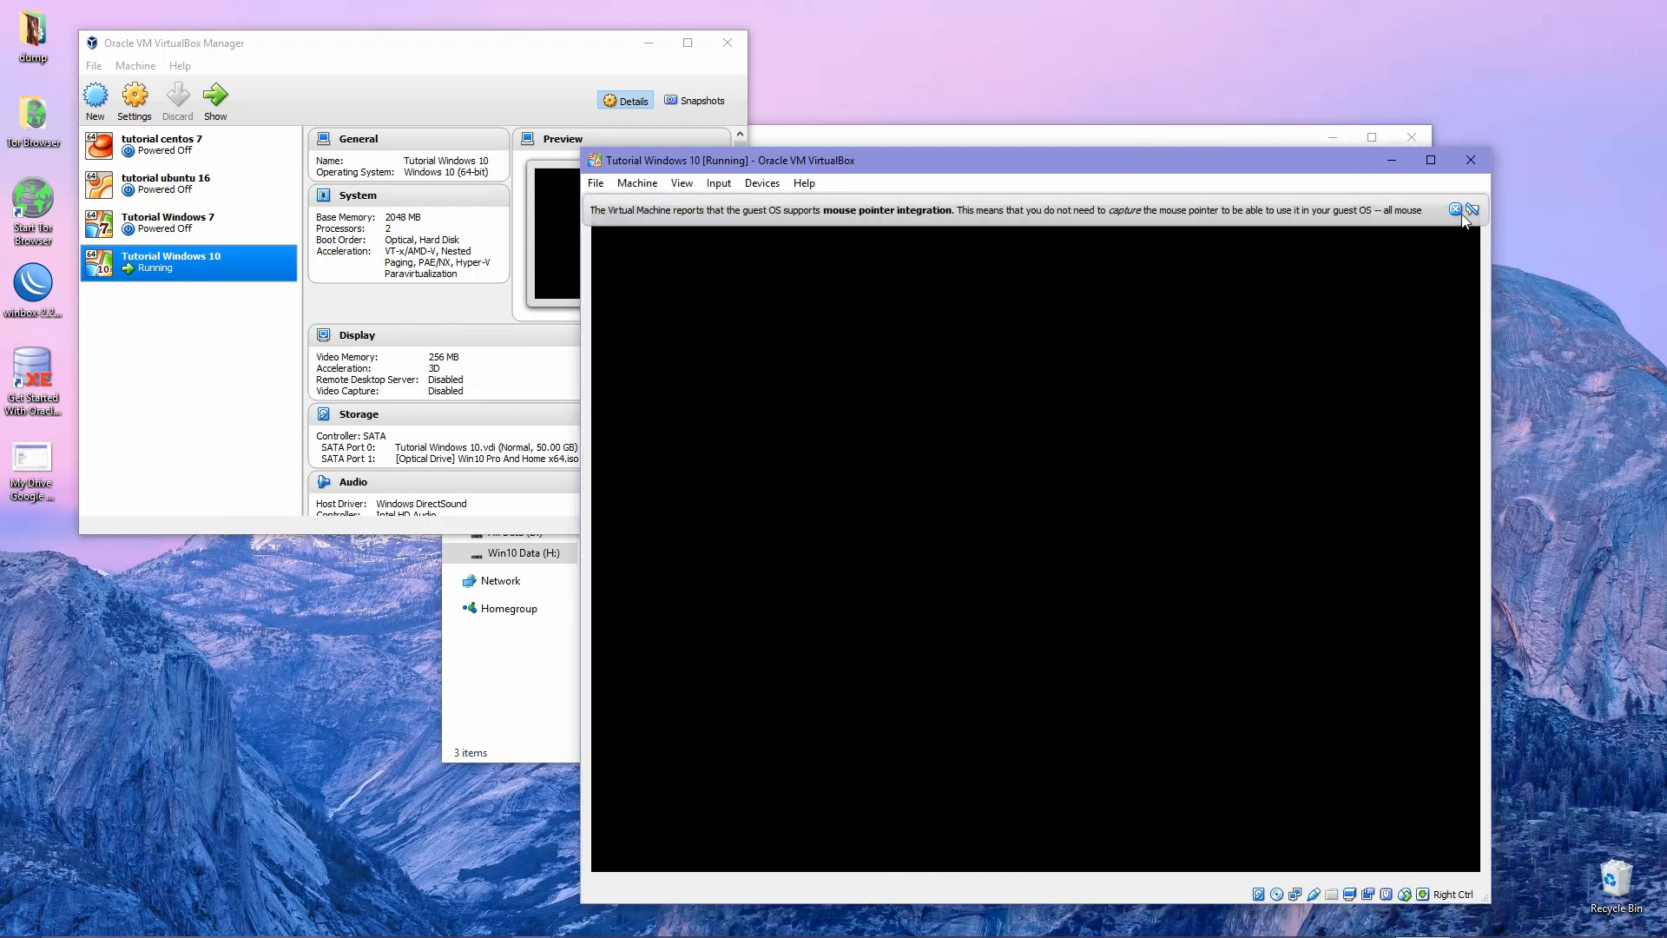
Dismiss the mouse pointer integration notice while Windows Setup loads.
left_click(1456, 211)
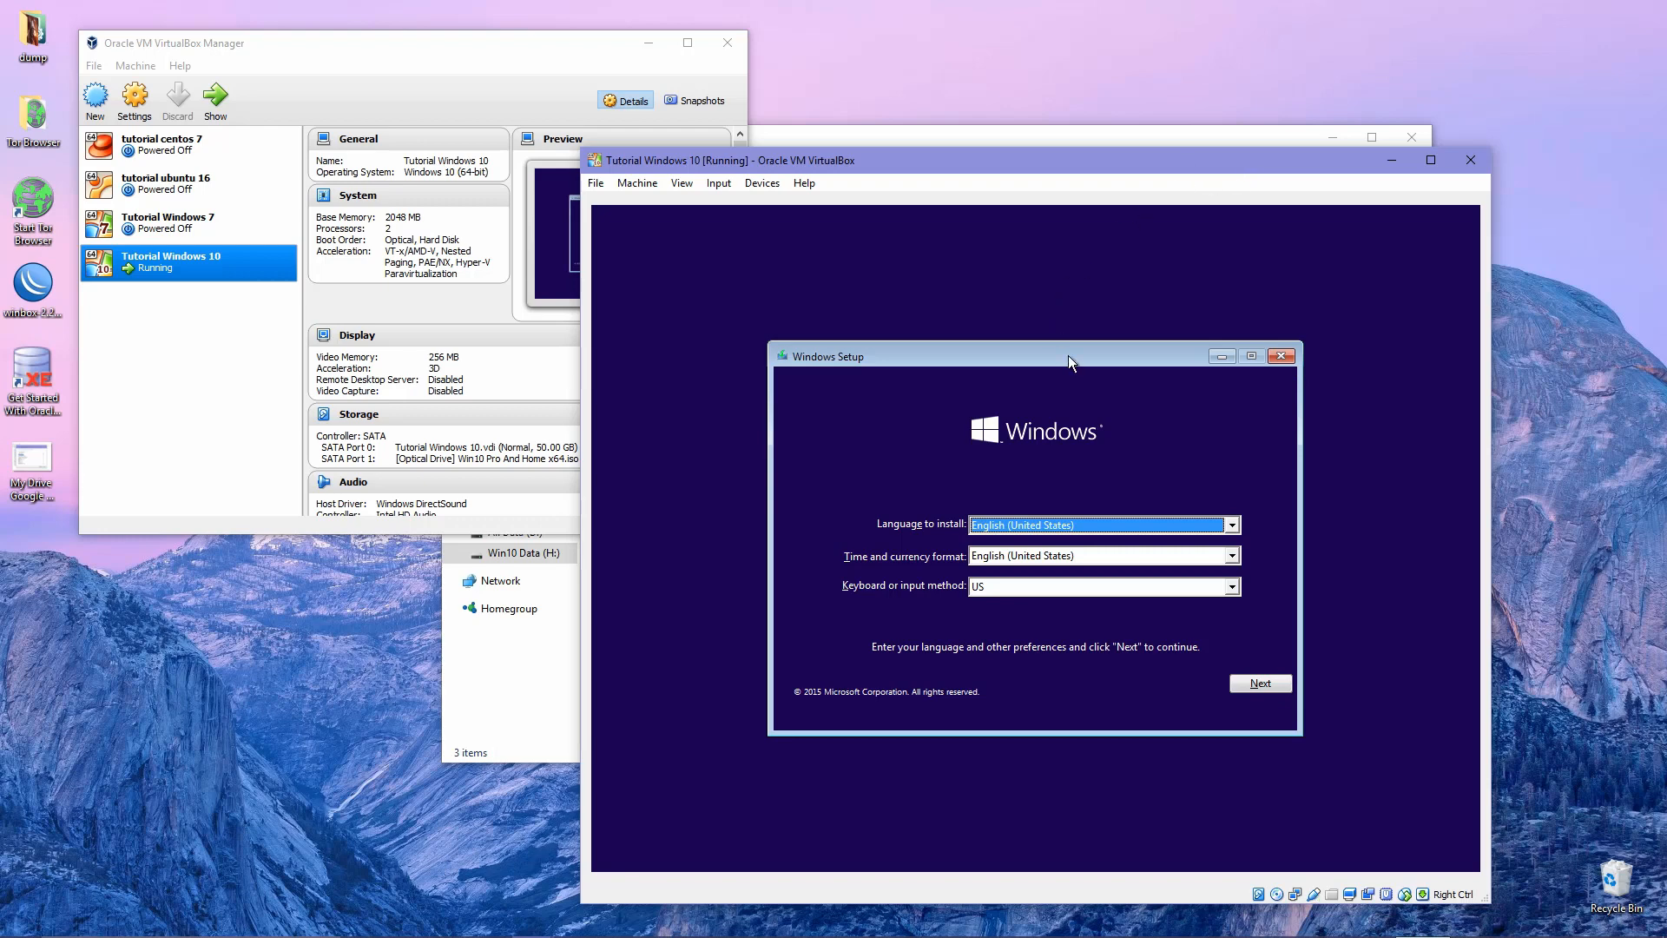
Keep English (United States) as the install language and time and currency format.
left_click_drag(1068, 356, 1060, 340)
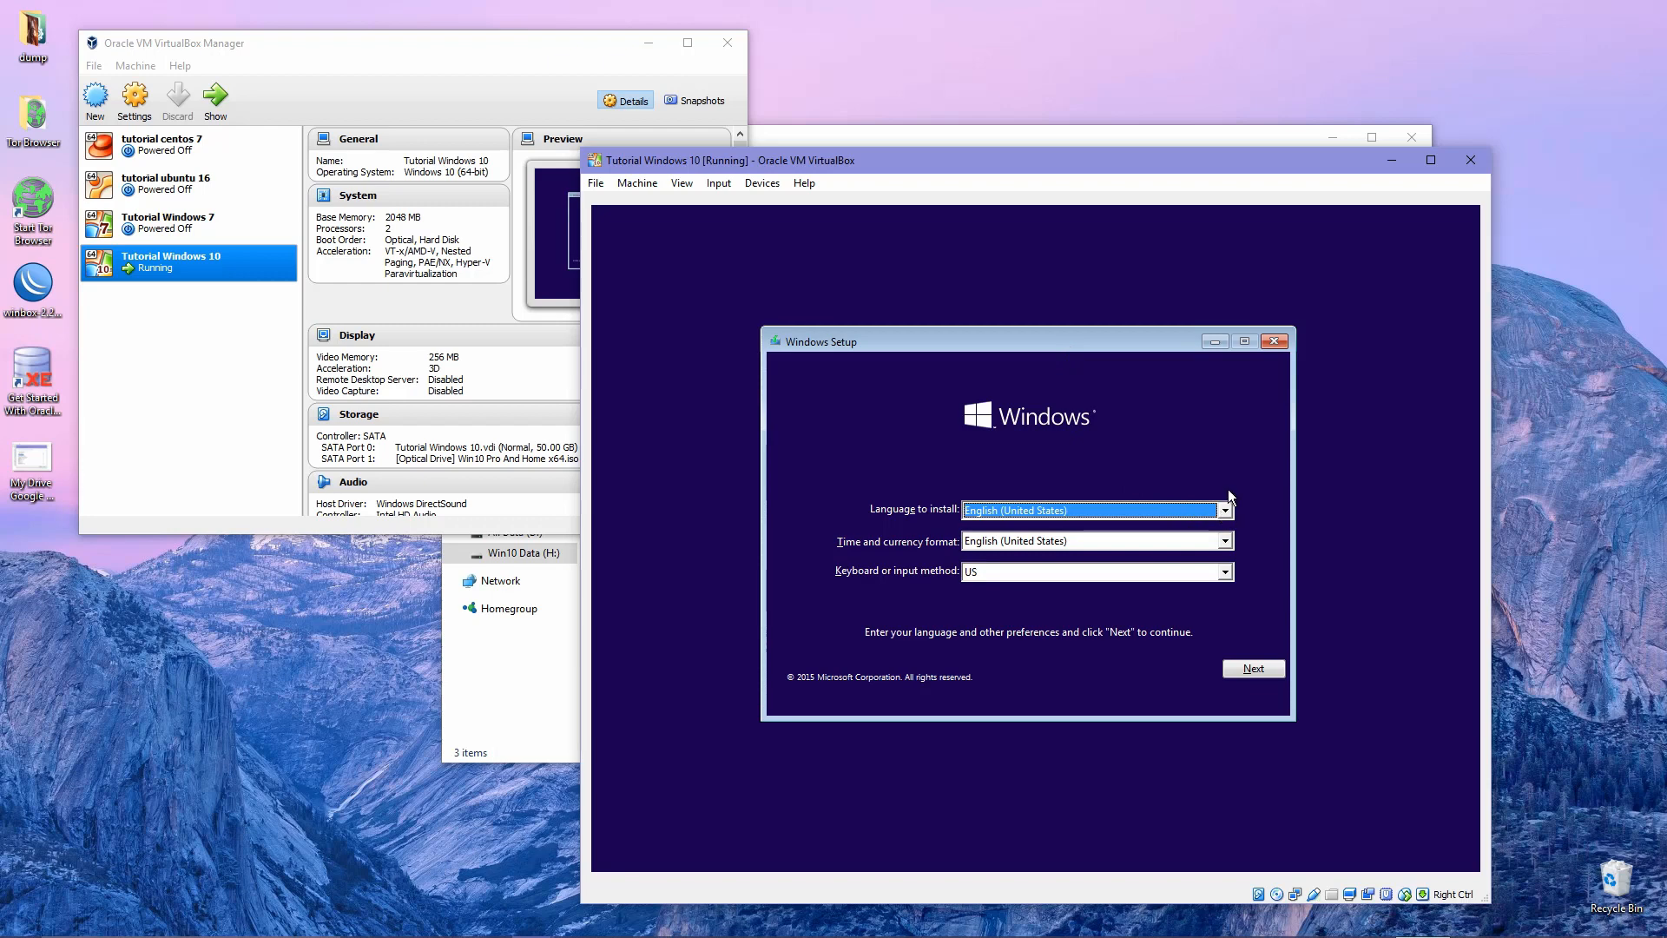
left_click(1225, 510)
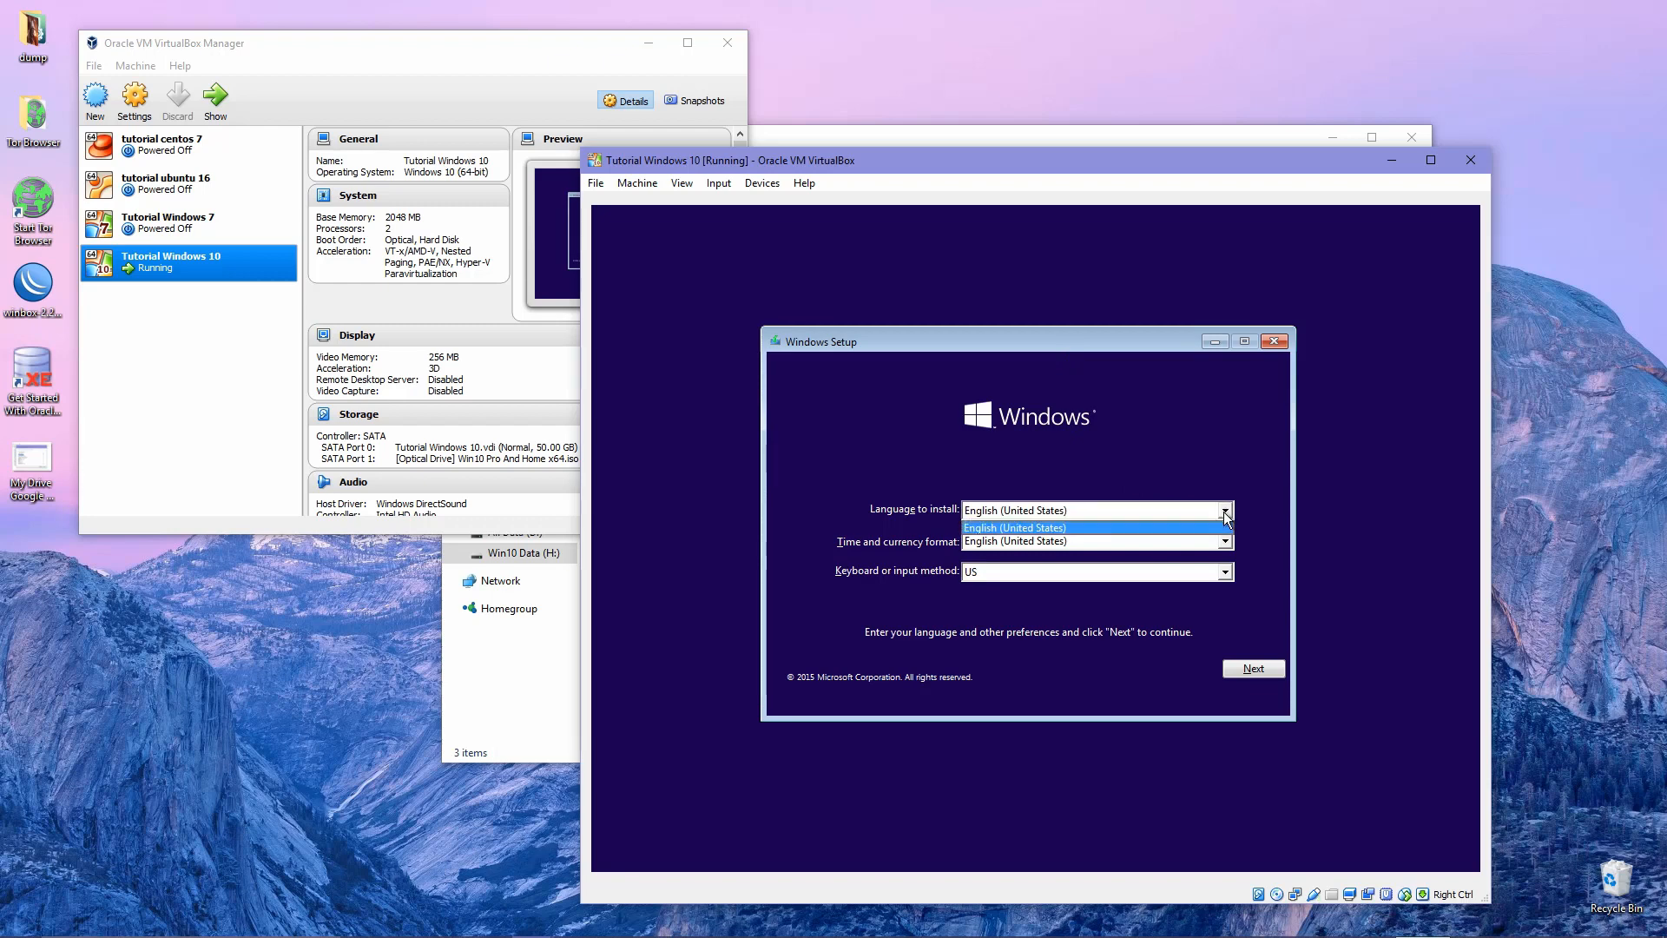
left_click(1226, 512)
left_click(1206, 514)
left_click(1206, 526)
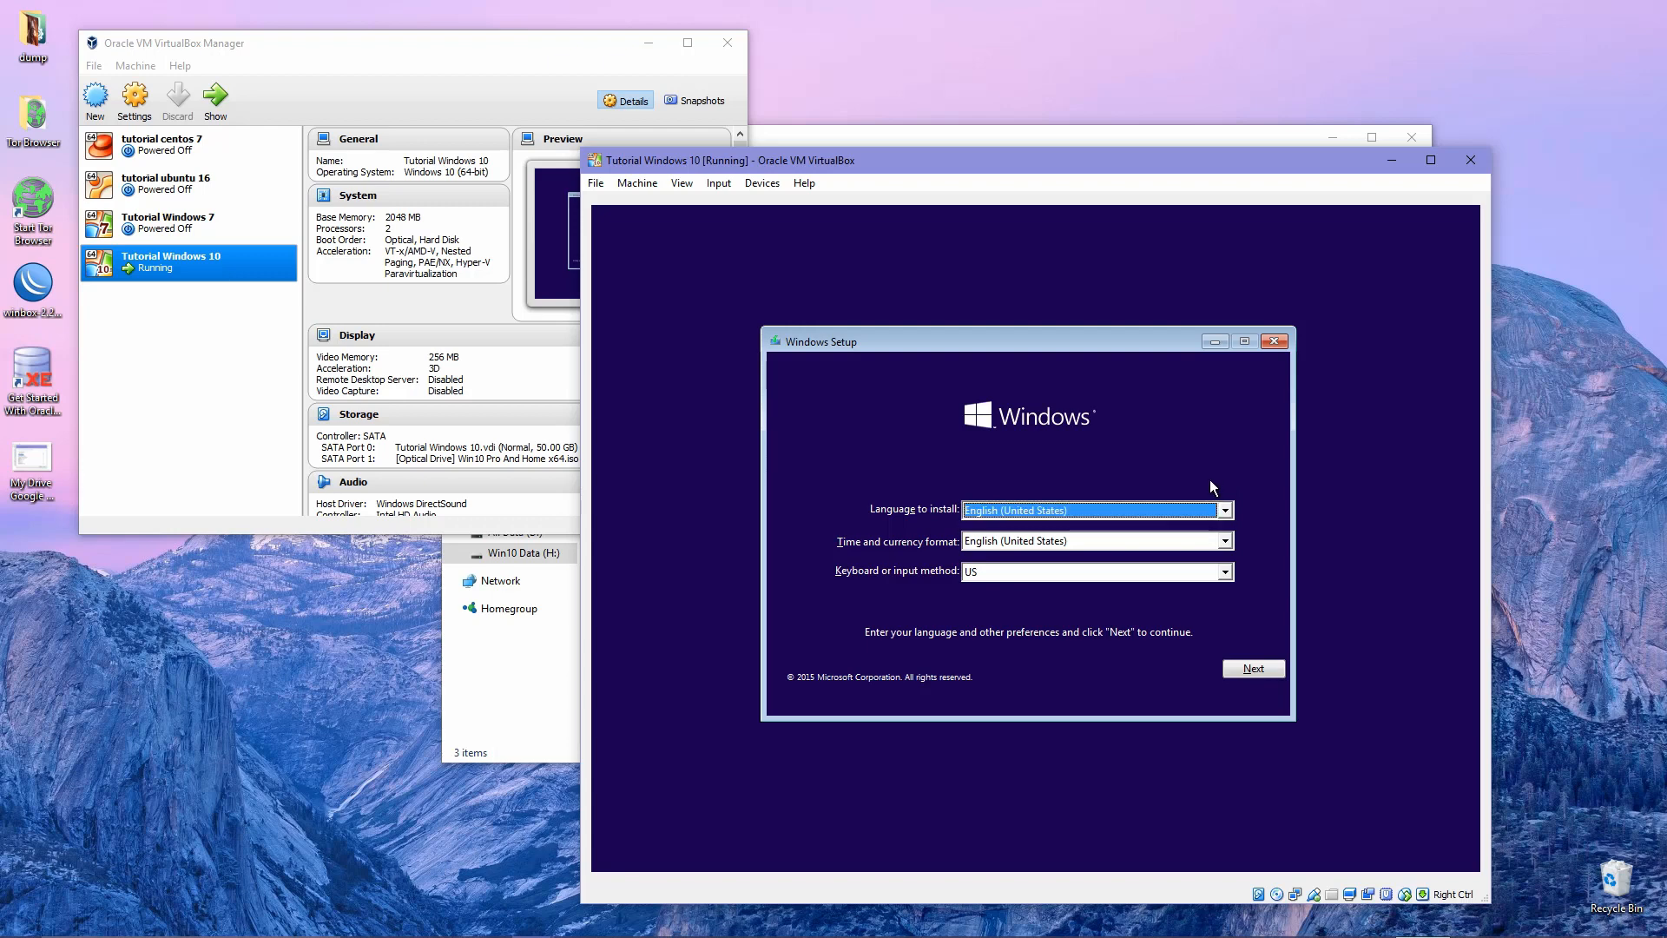
left_click(1159, 540)
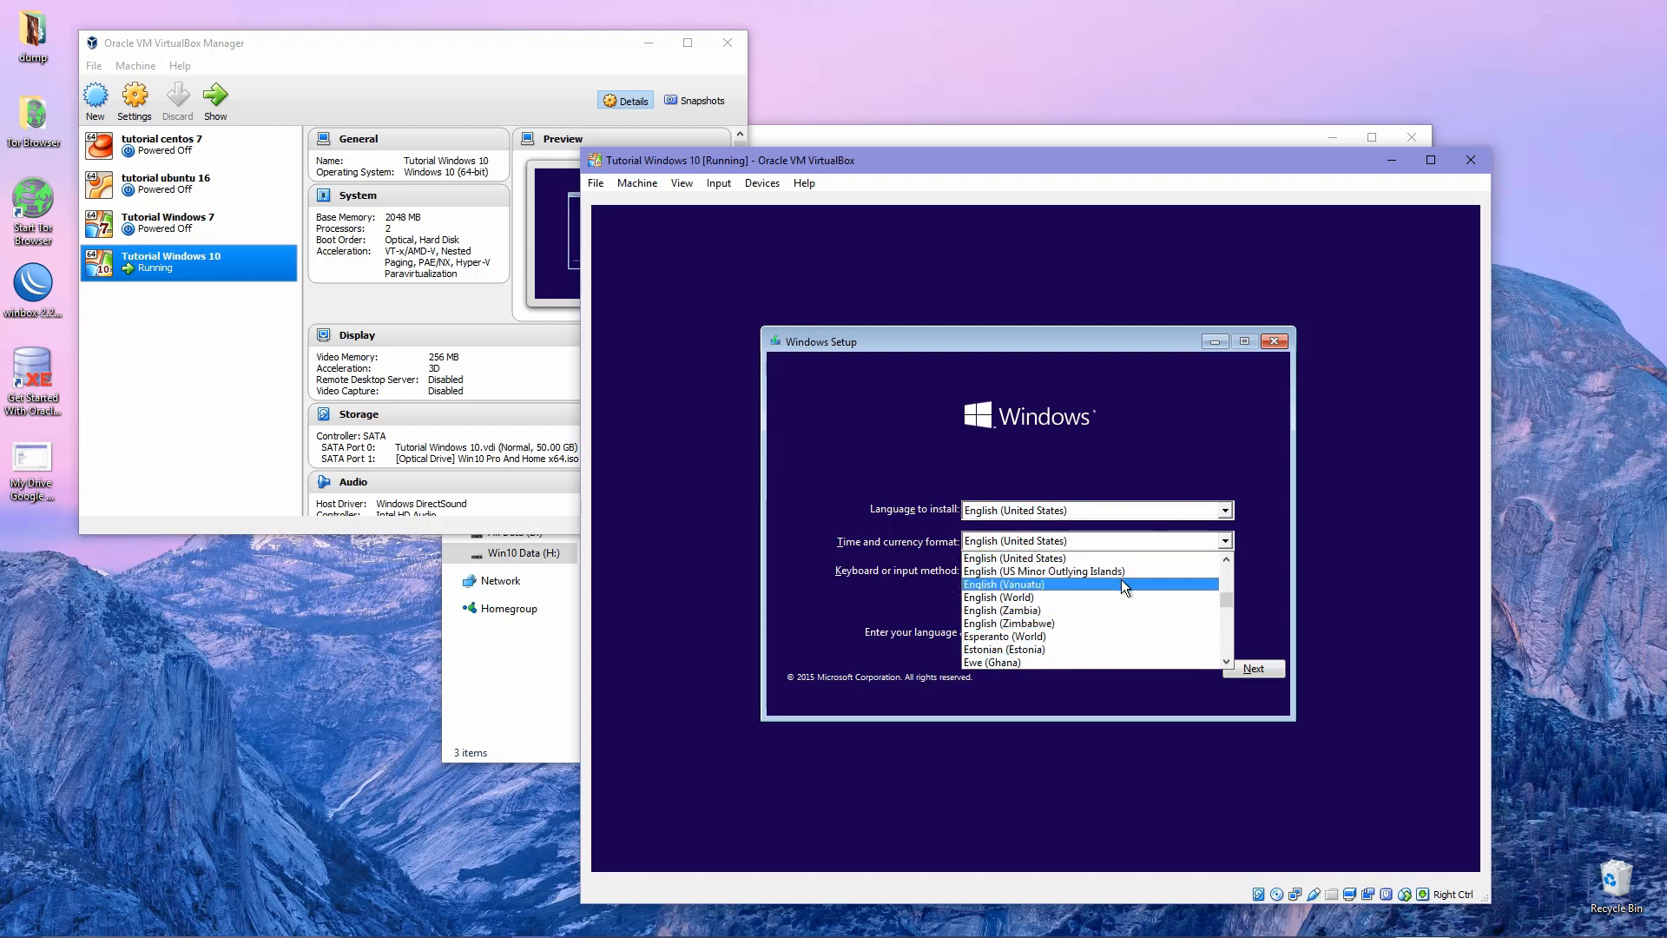
scroll(1120, 579, "up", 15)
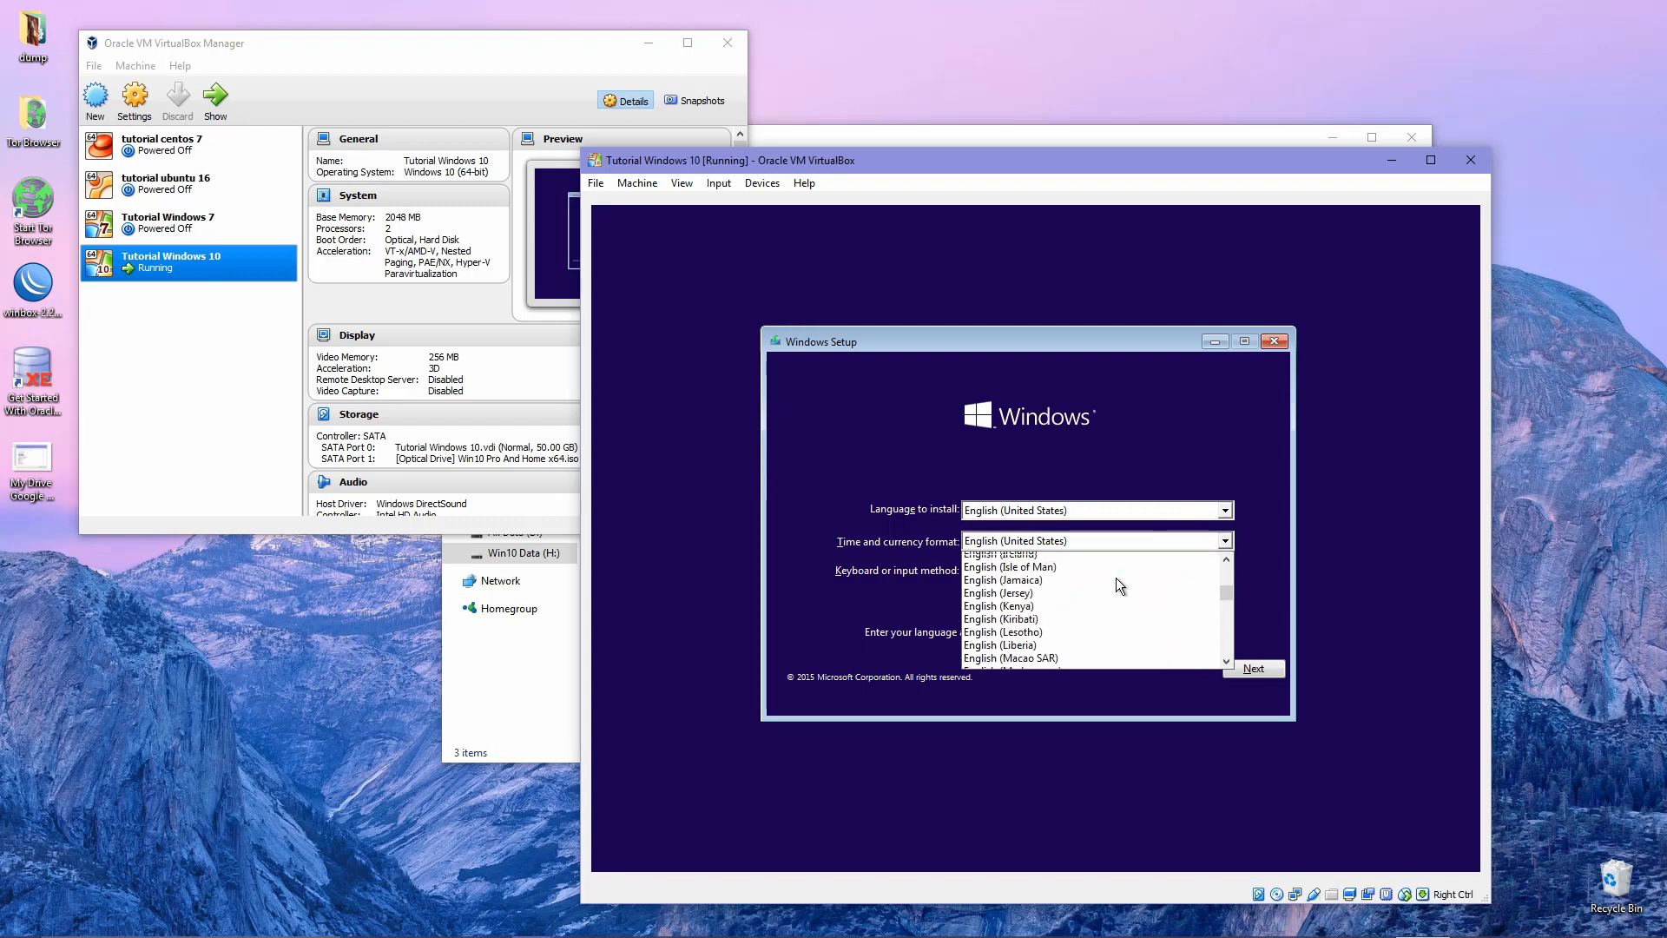
left_click(1134, 440)
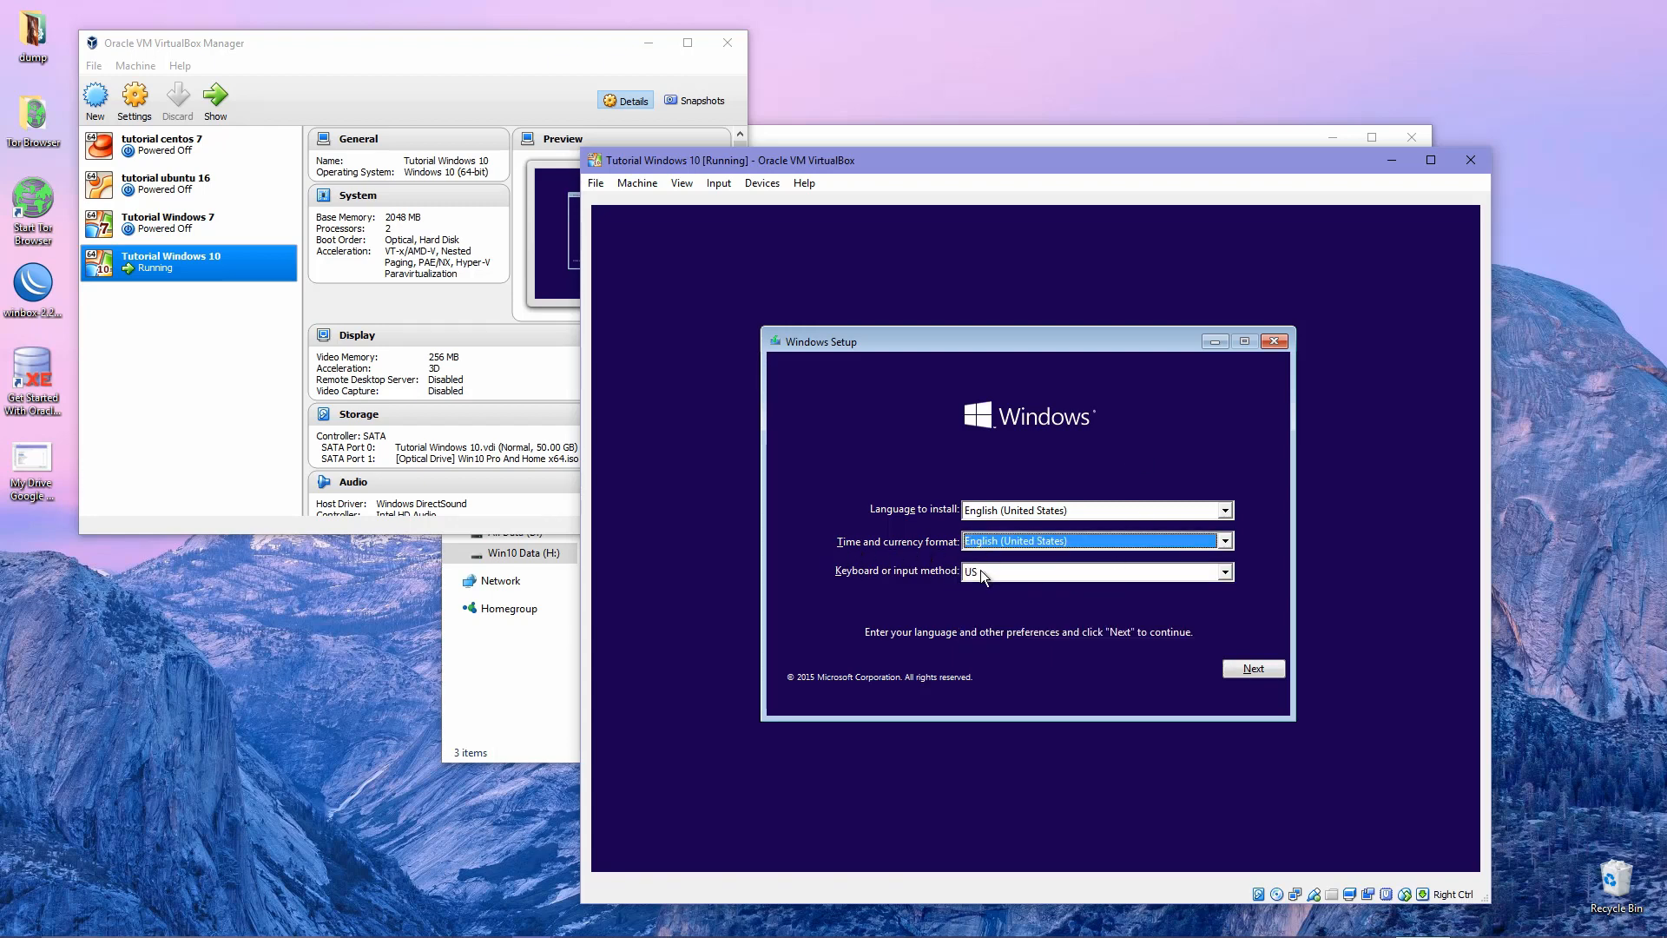
Keep the US keyboard layout and continue to the Install now screen.
left_click(1040, 570)
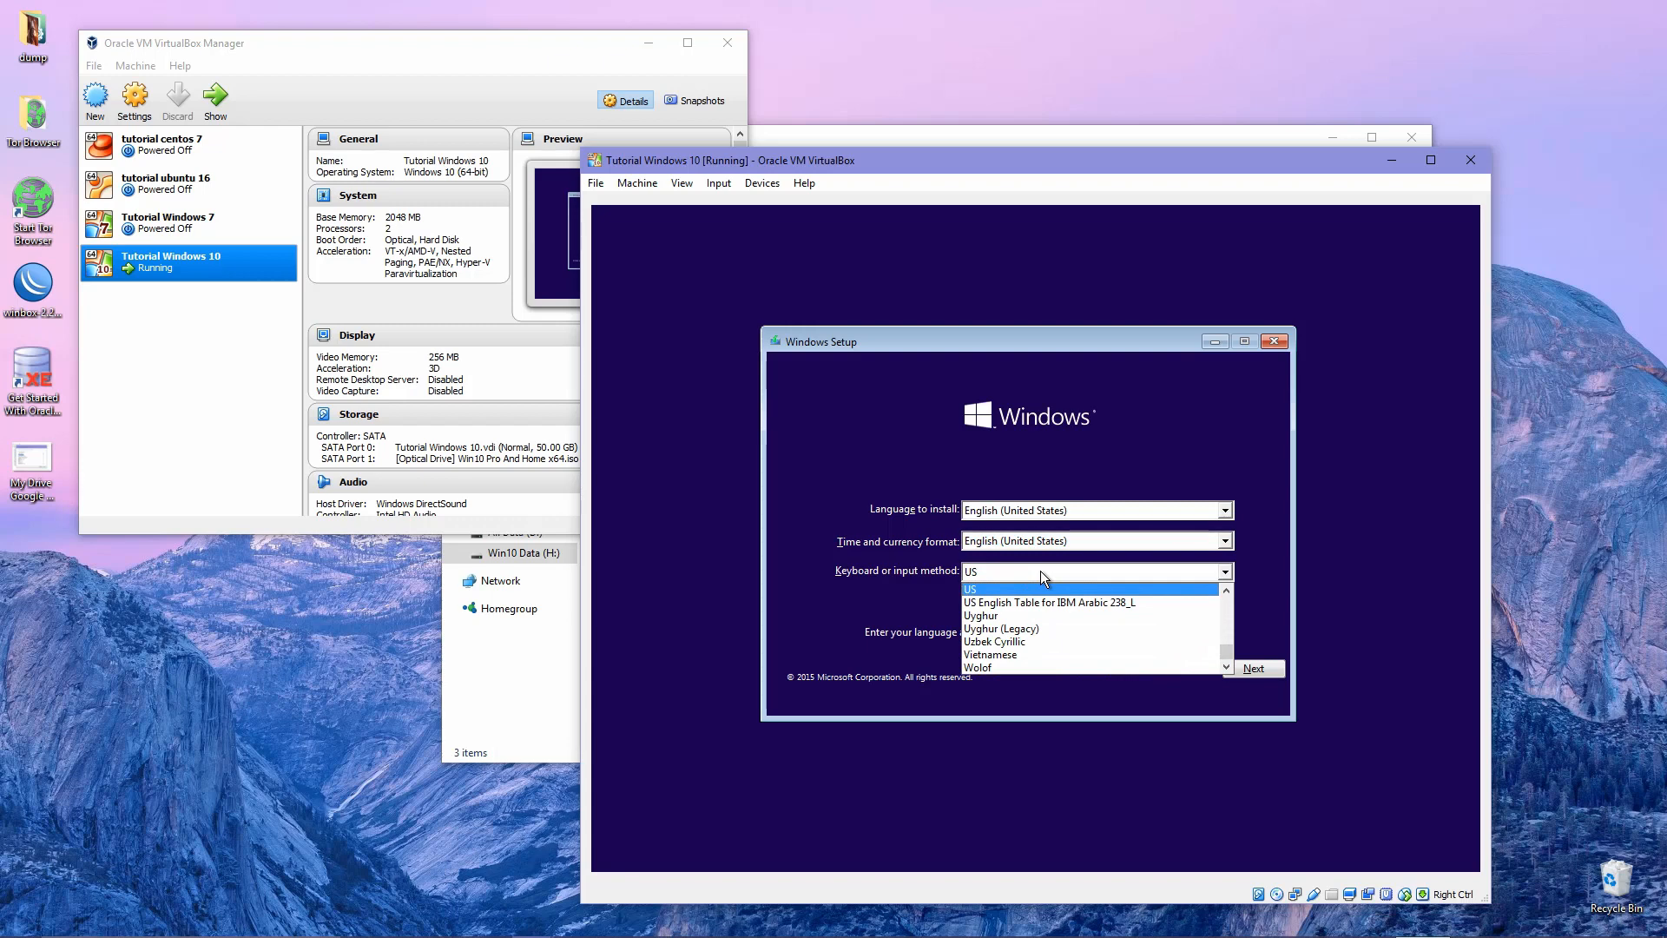
left_click(1040, 570)
left_click(1040, 570)
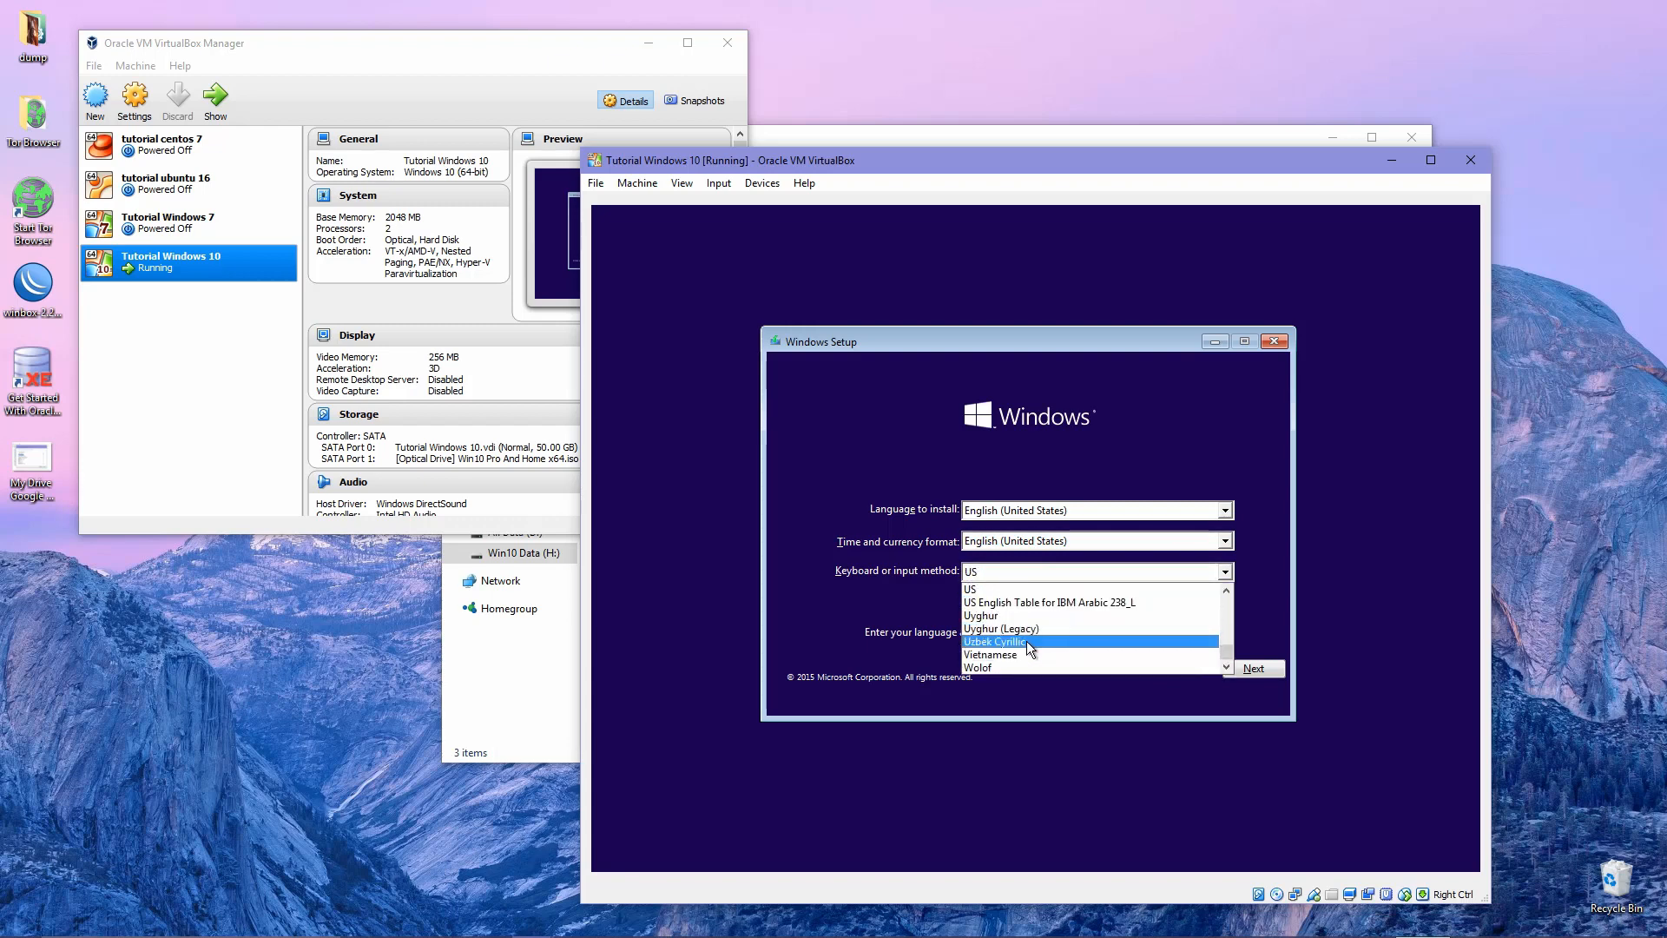
left_click(877, 597)
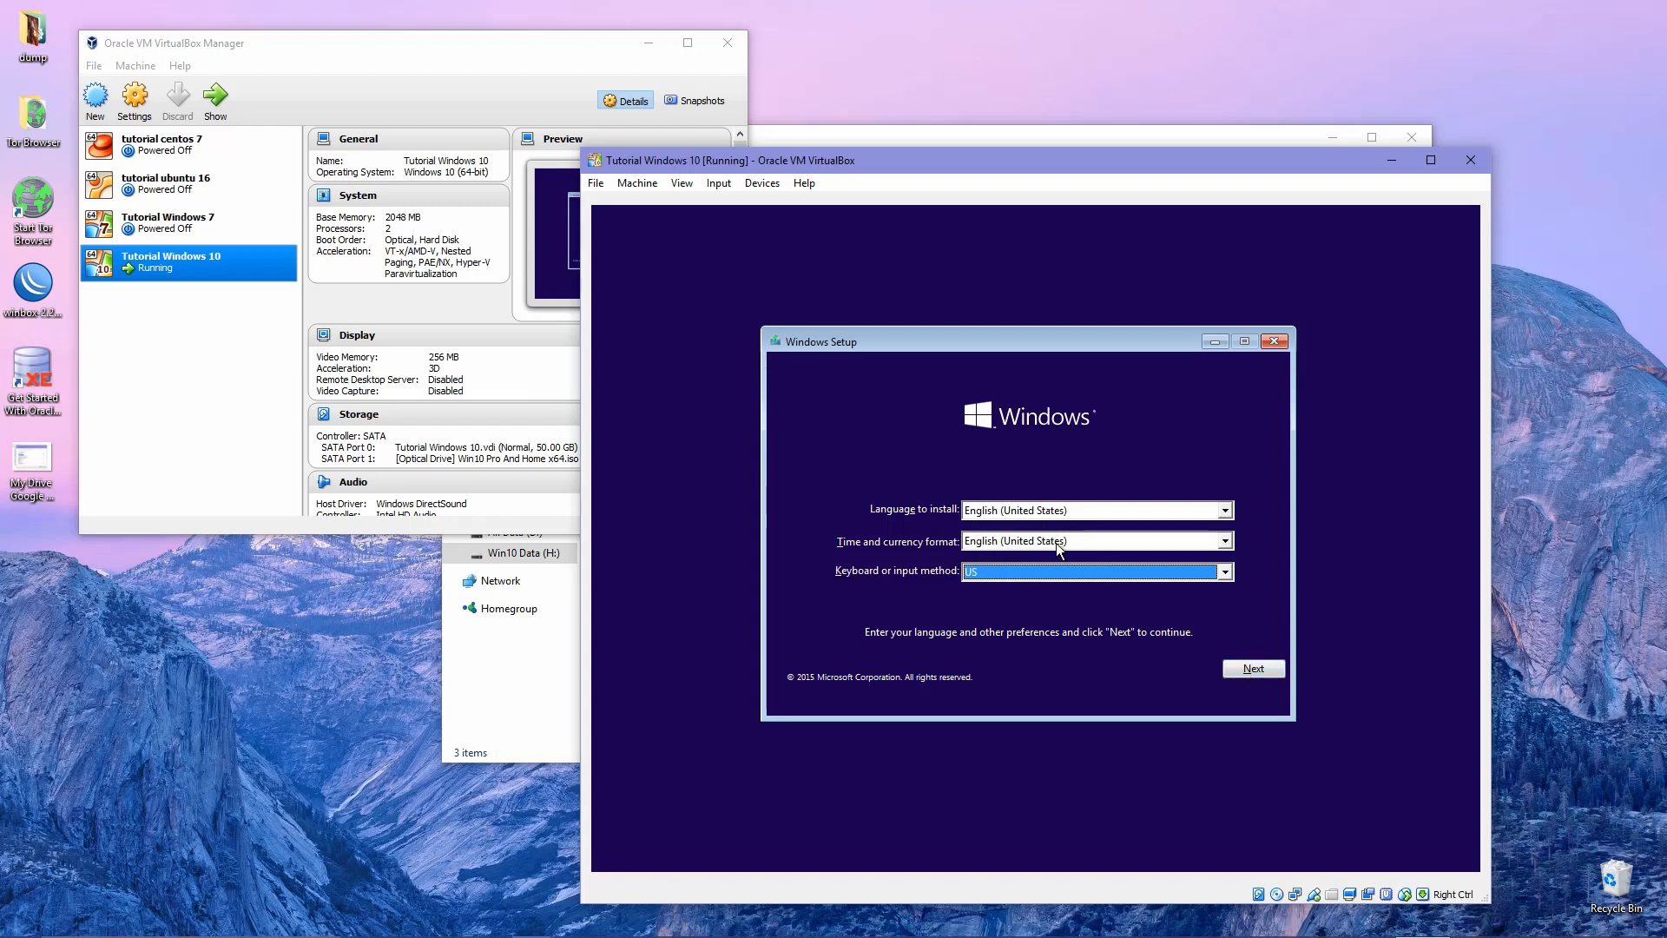
left_click(1247, 667)
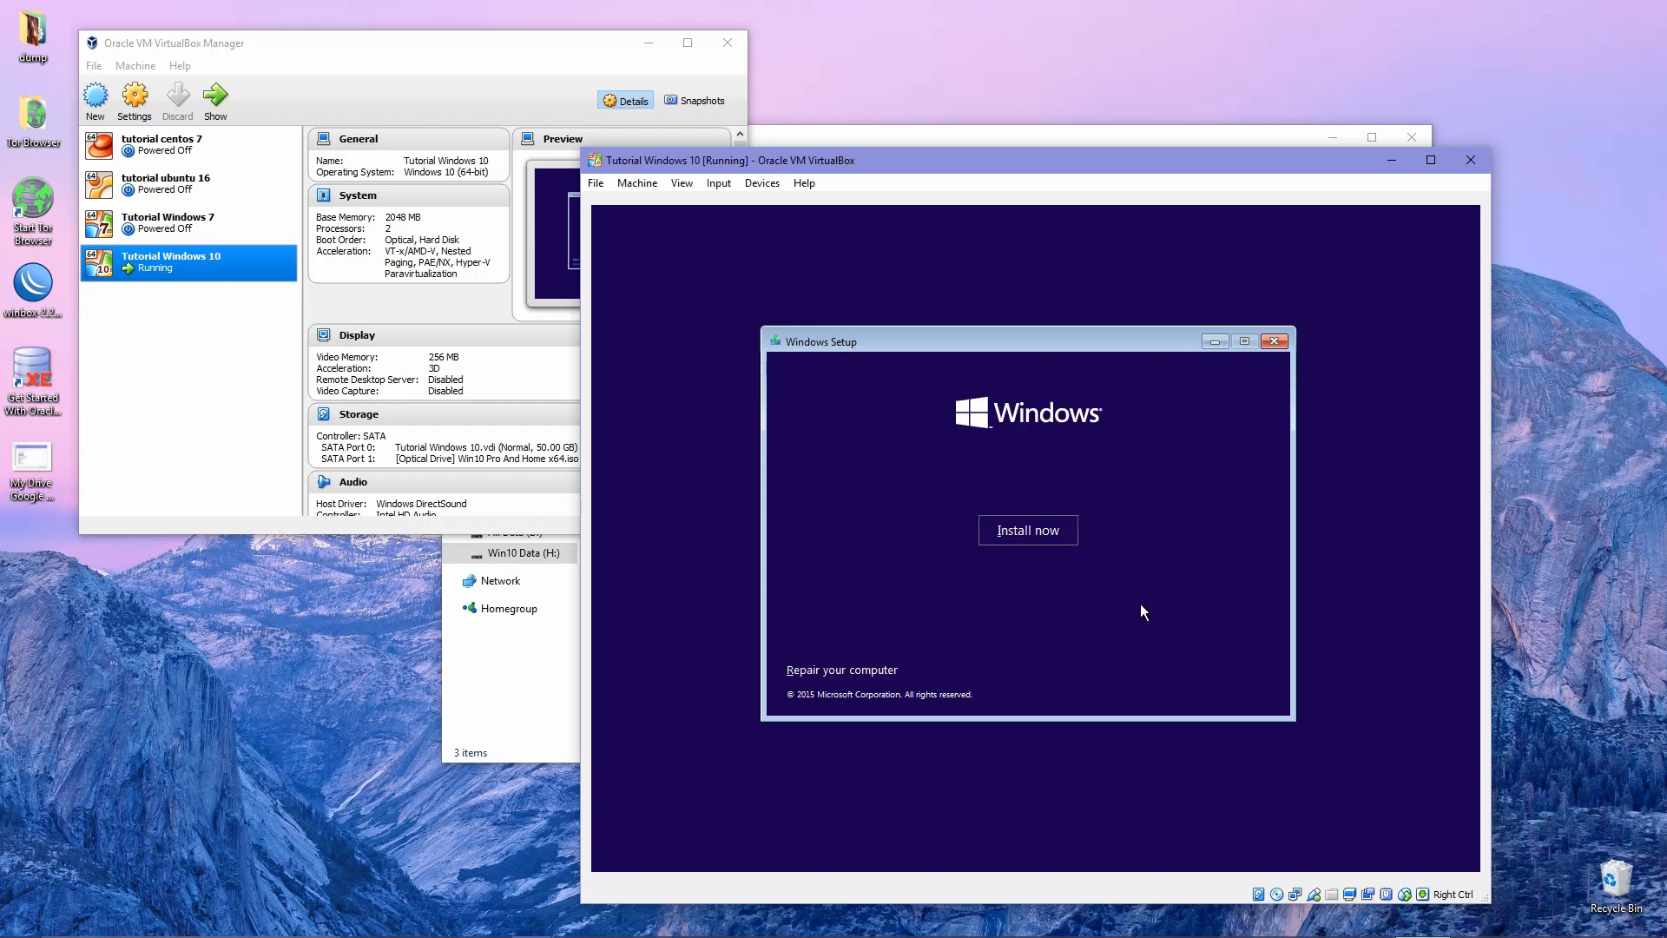
Begin the Windows installation via Install now, reaching the product key page.
left_click(1031, 532)
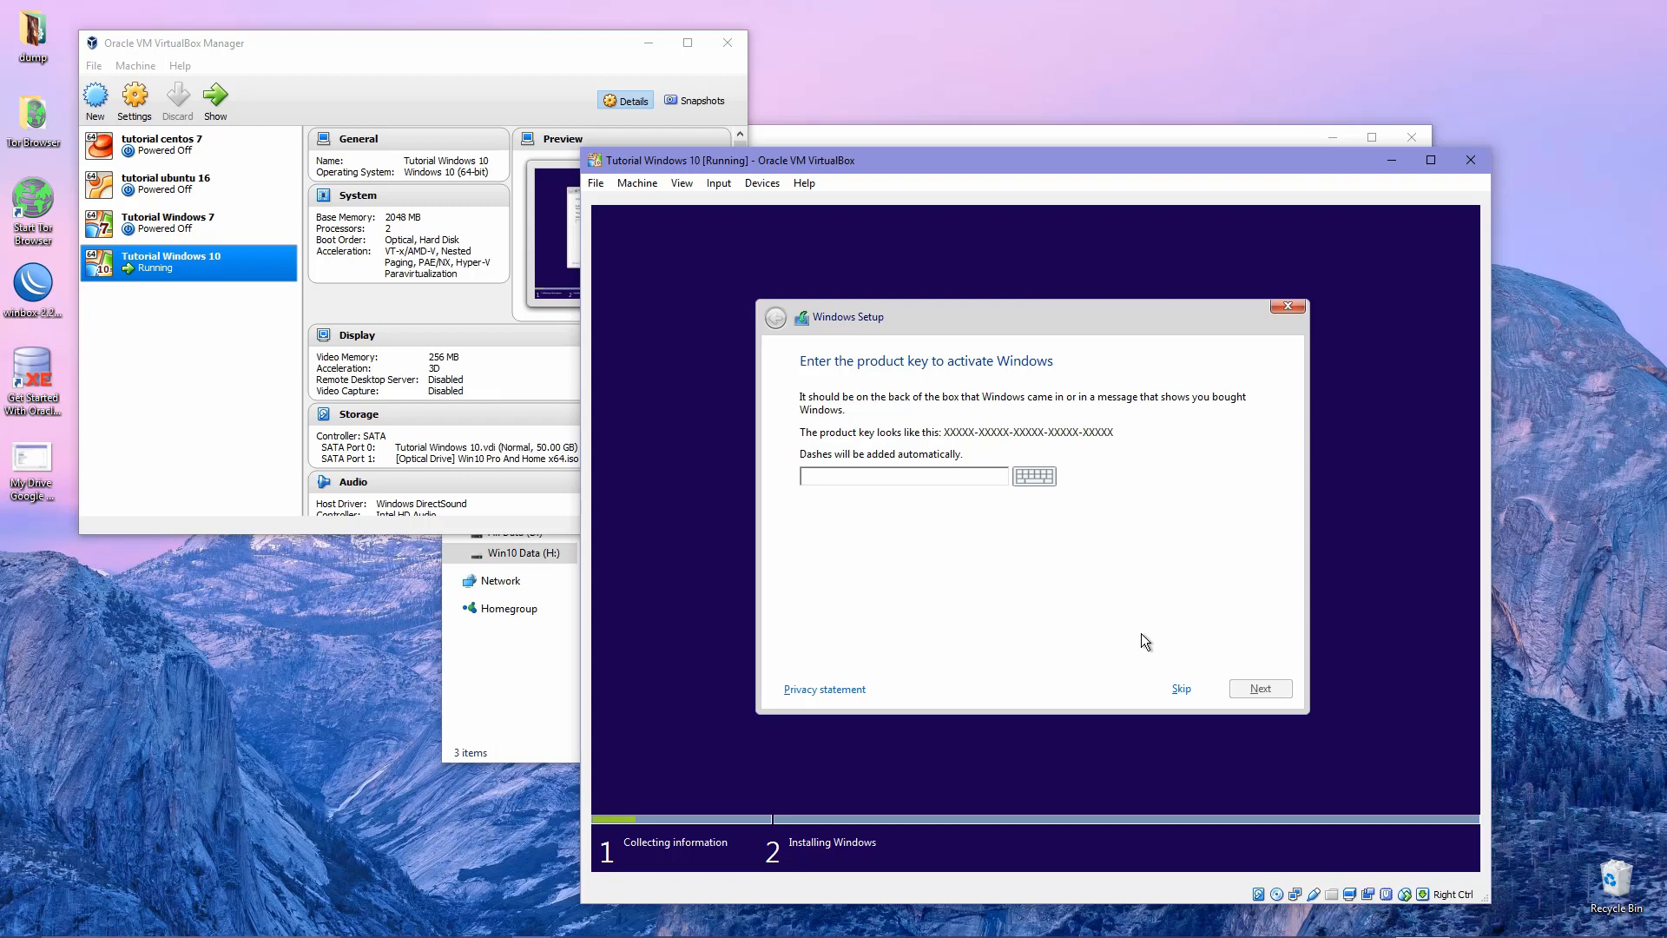
Skip the product key and select Windows 10 Pro as the edition to install.
left_click(1179, 690)
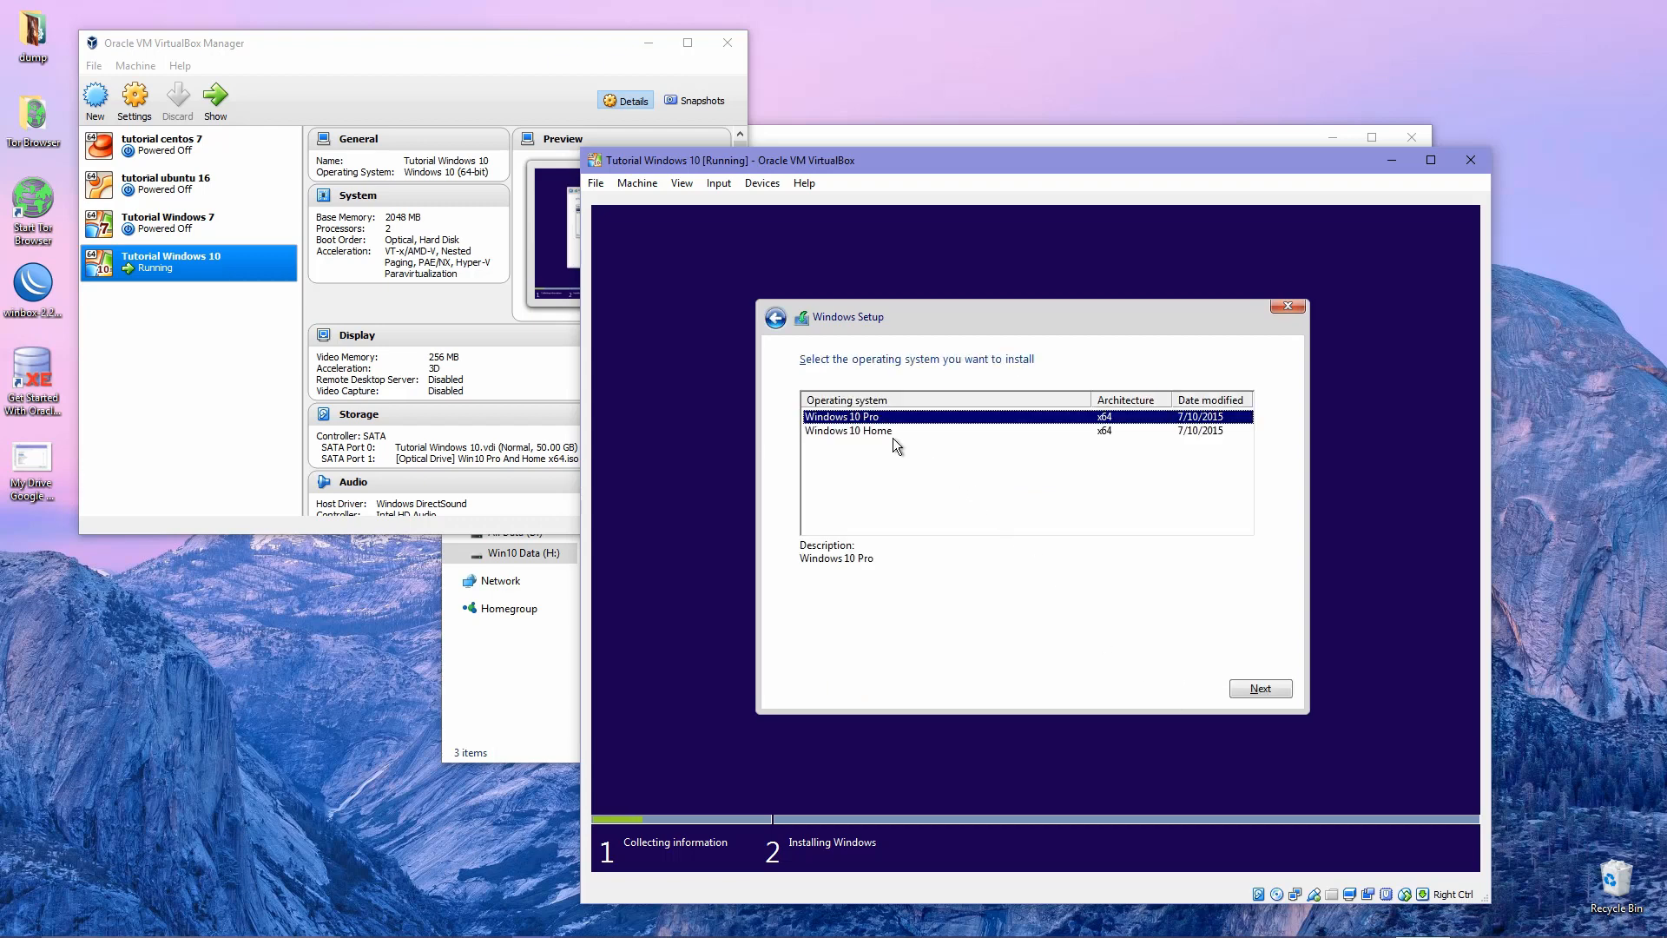
left_click(874, 432)
left_click(912, 419)
left_click(1248, 690)
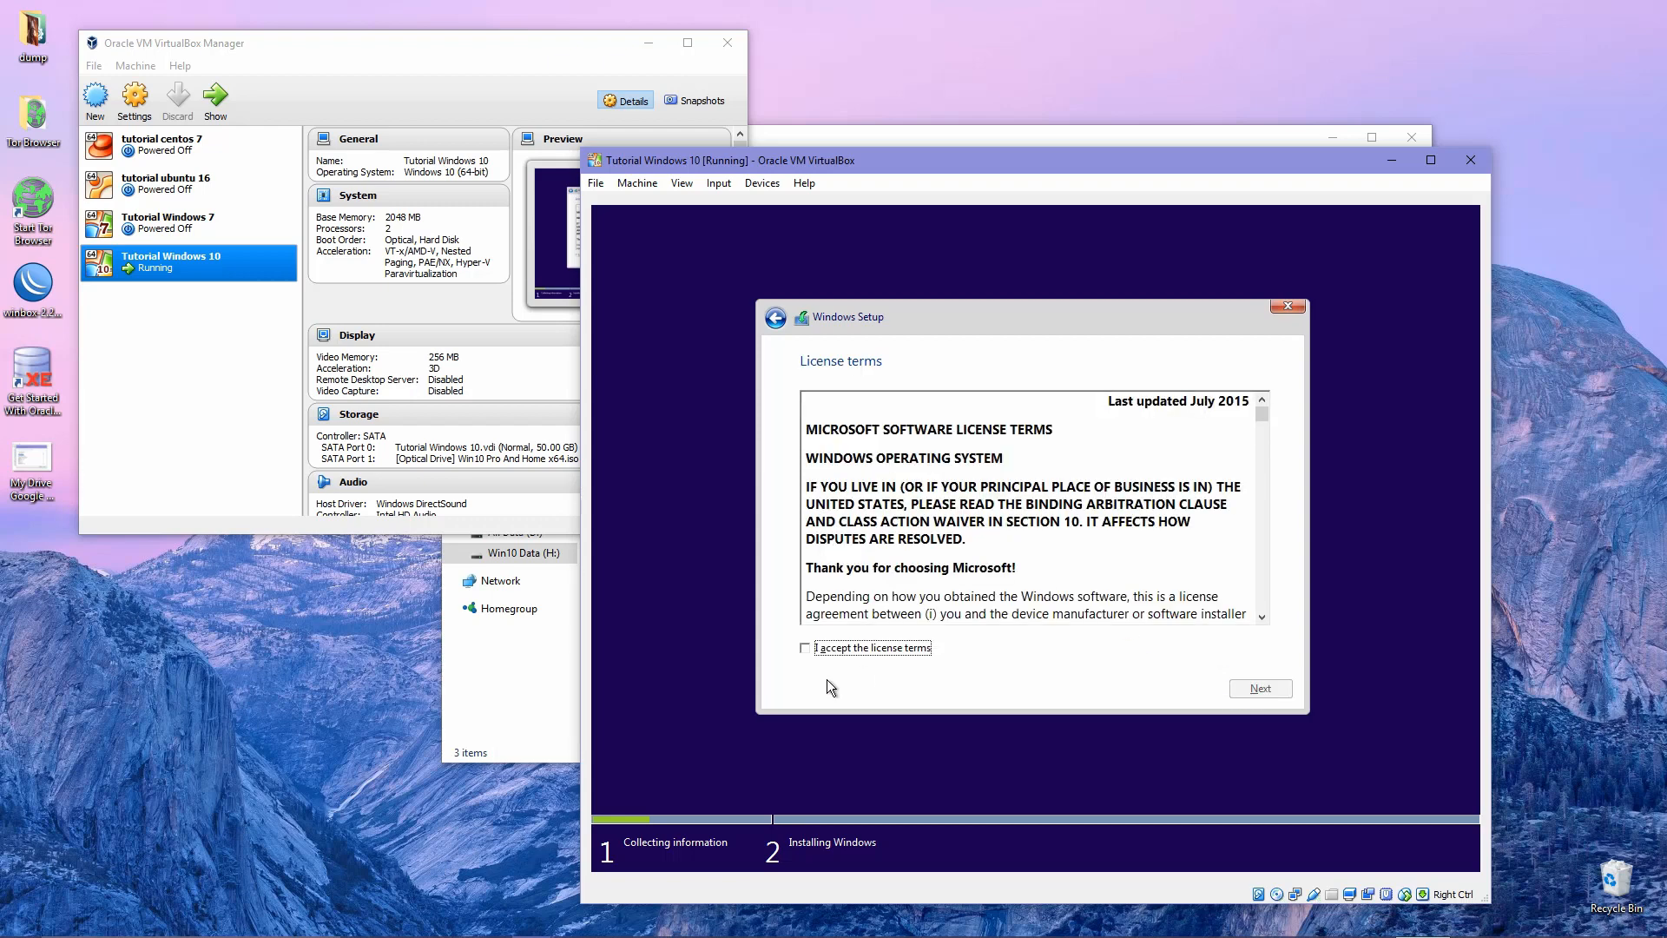
Accept the license terms and choose Custom: Install Windows only (advanced).
left_click(823, 649)
left_click(1239, 687)
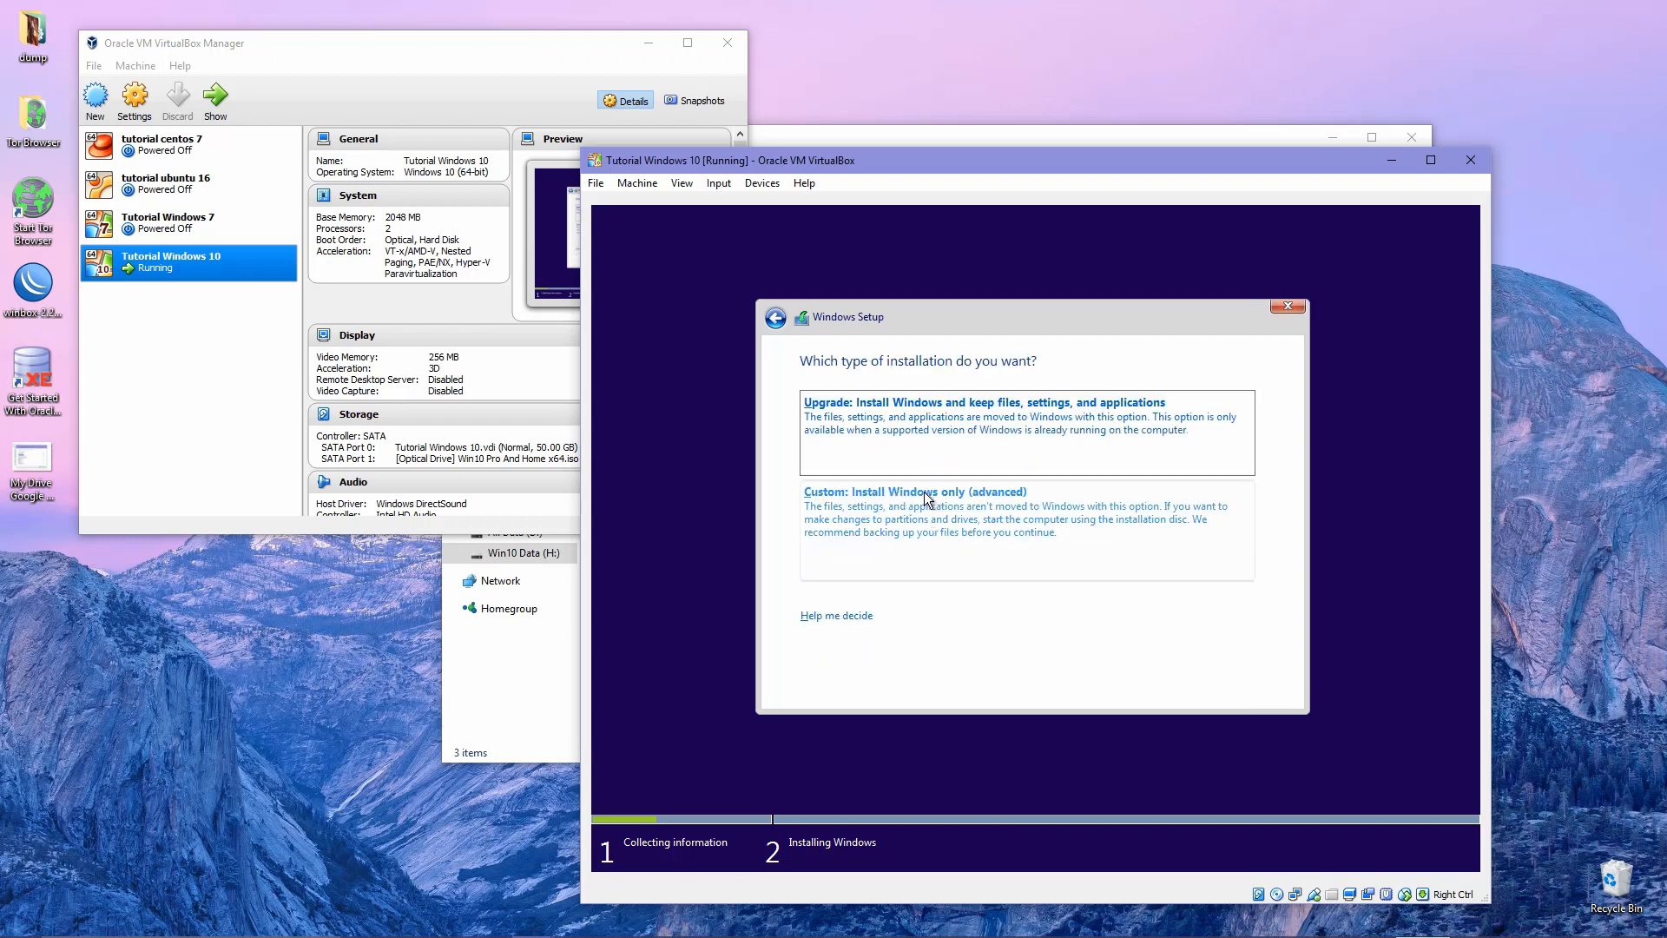
left_click(873, 531)
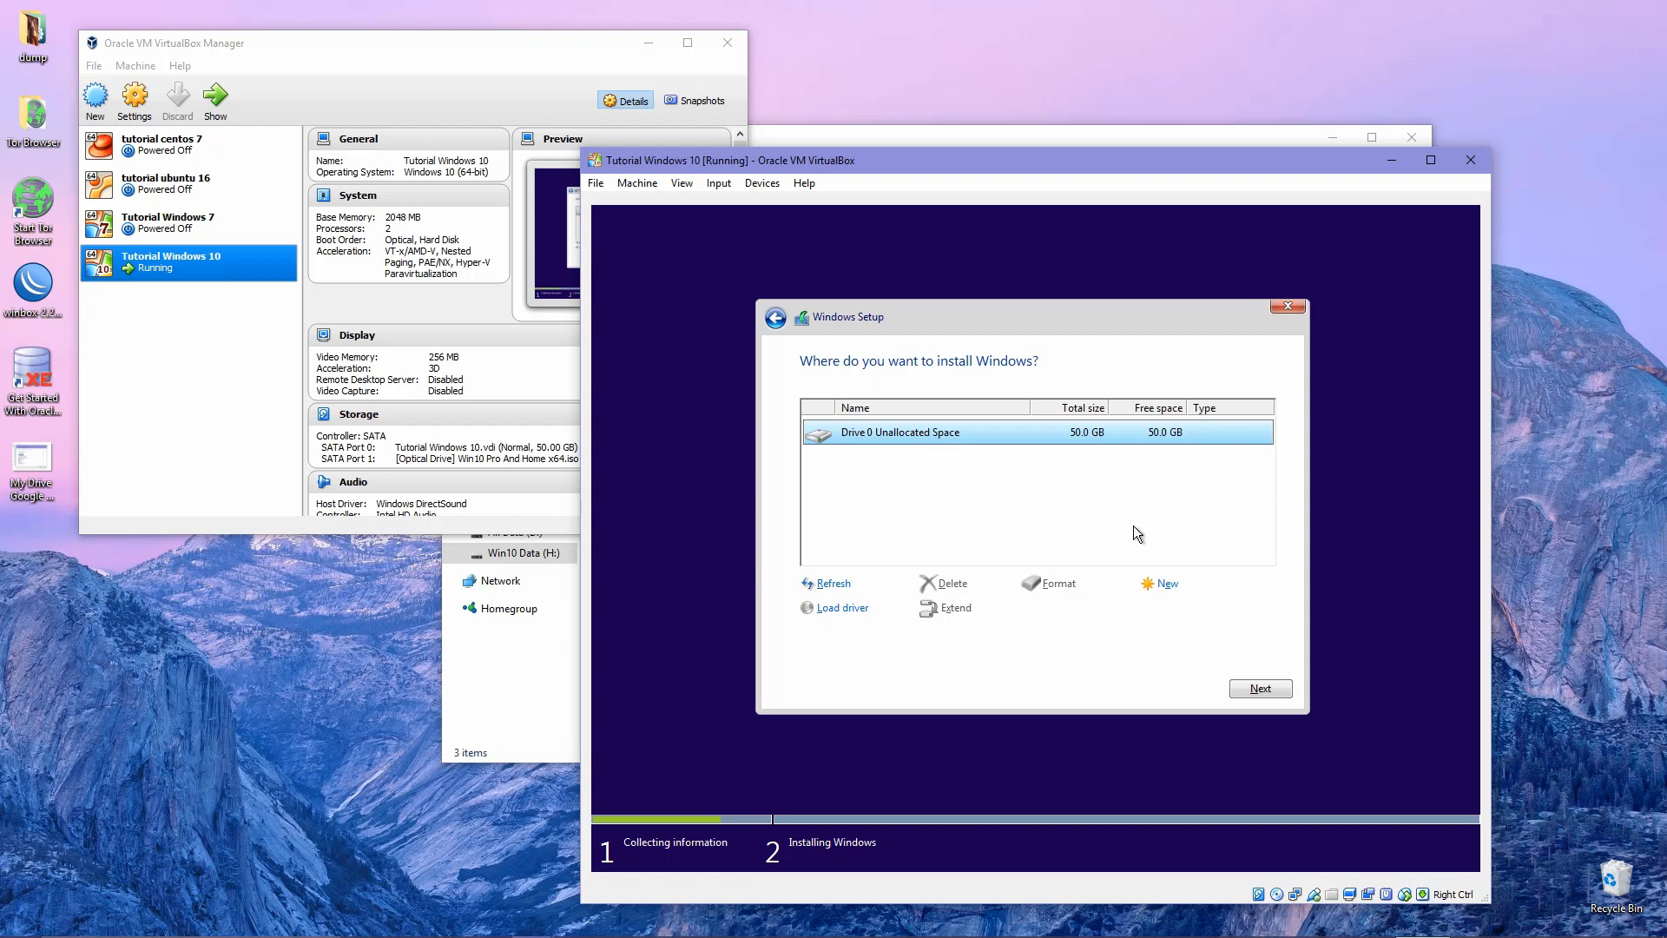
Create a 32000 MB partition, allowing the System Reserved partition, then start partitioning the 18.7 GB remainder.
left_click(1189, 586)
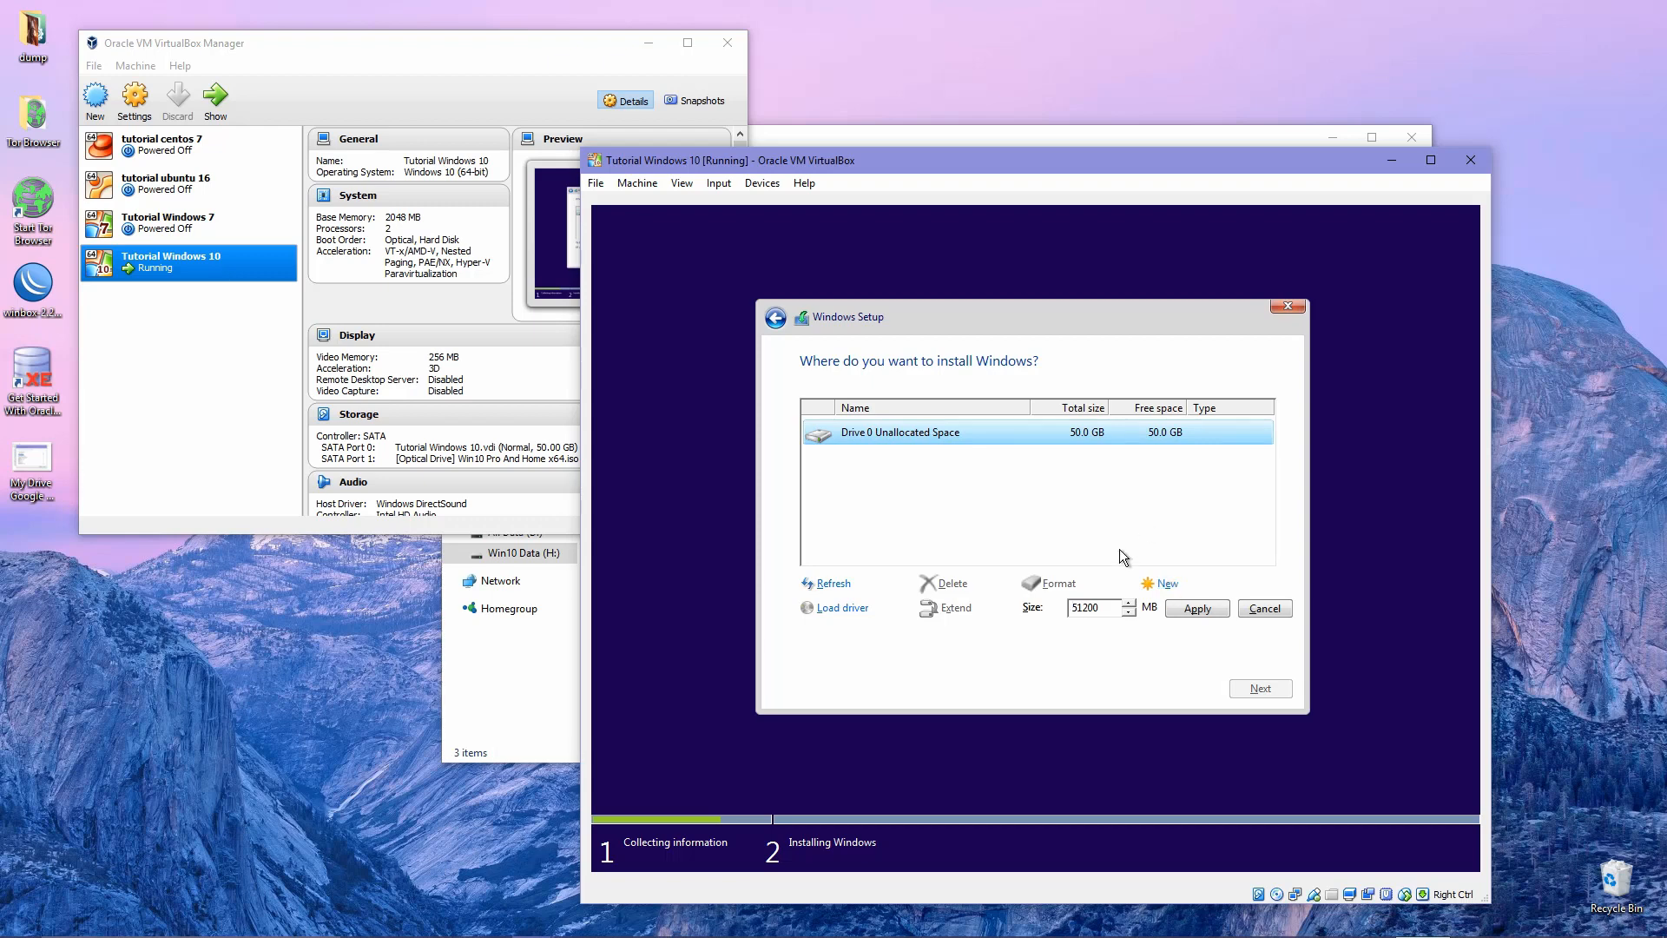
left_click_drag(1103, 606, 1061, 608)
type("32000")
left_click(1199, 607)
left_click(1068, 546)
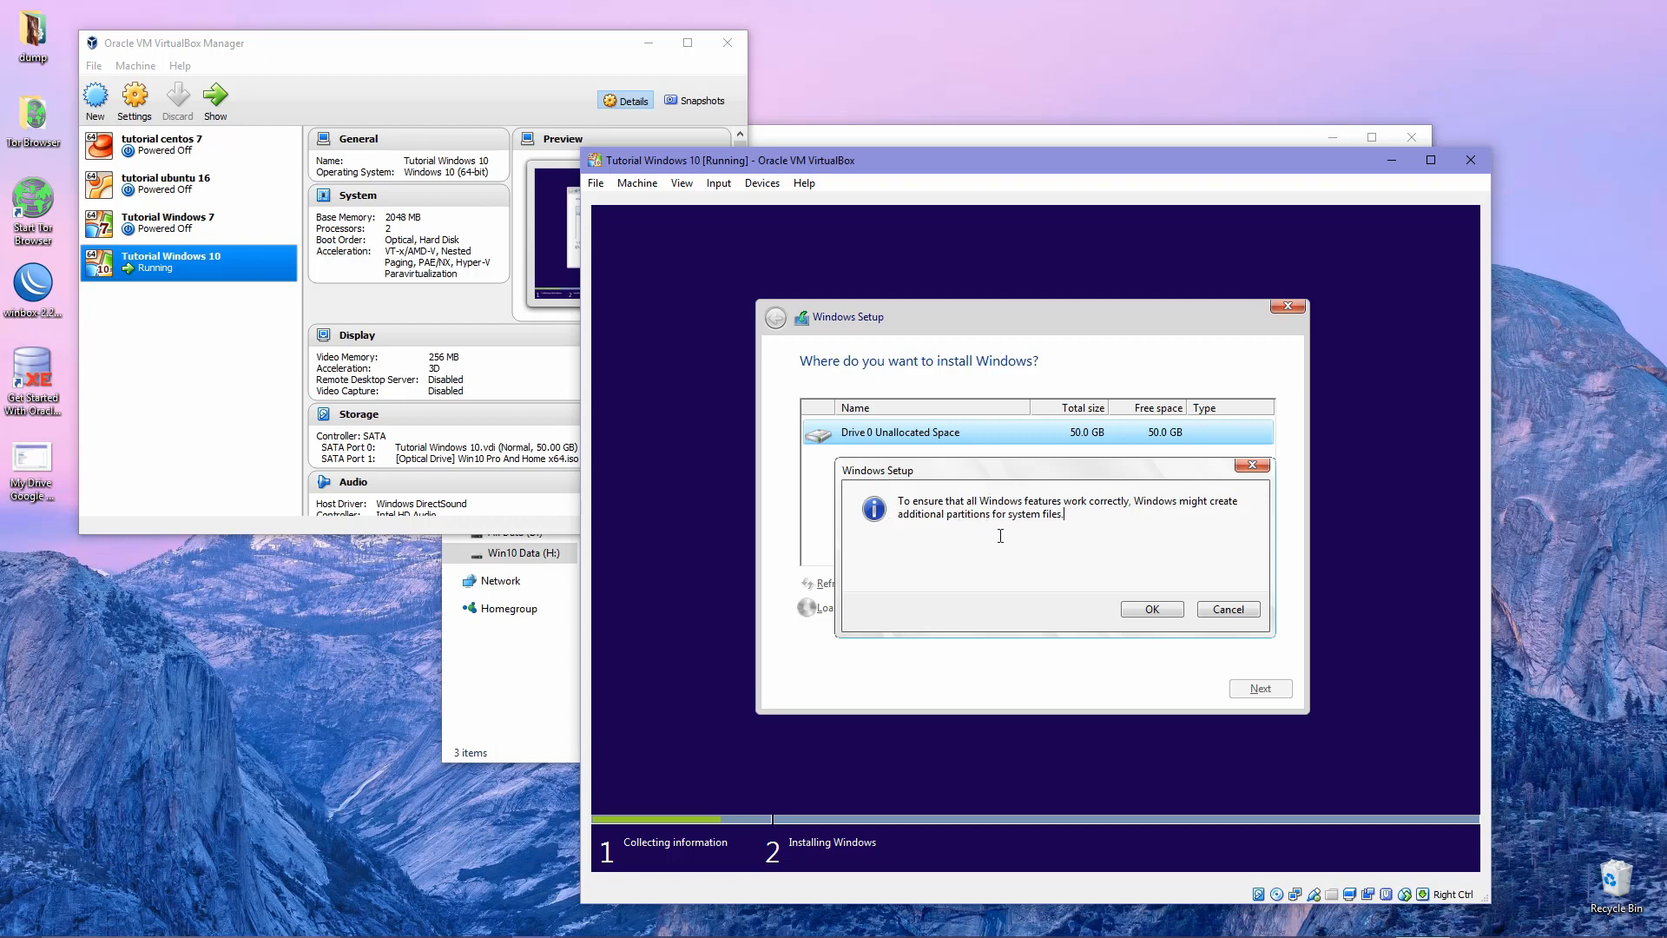
left_click(1145, 610)
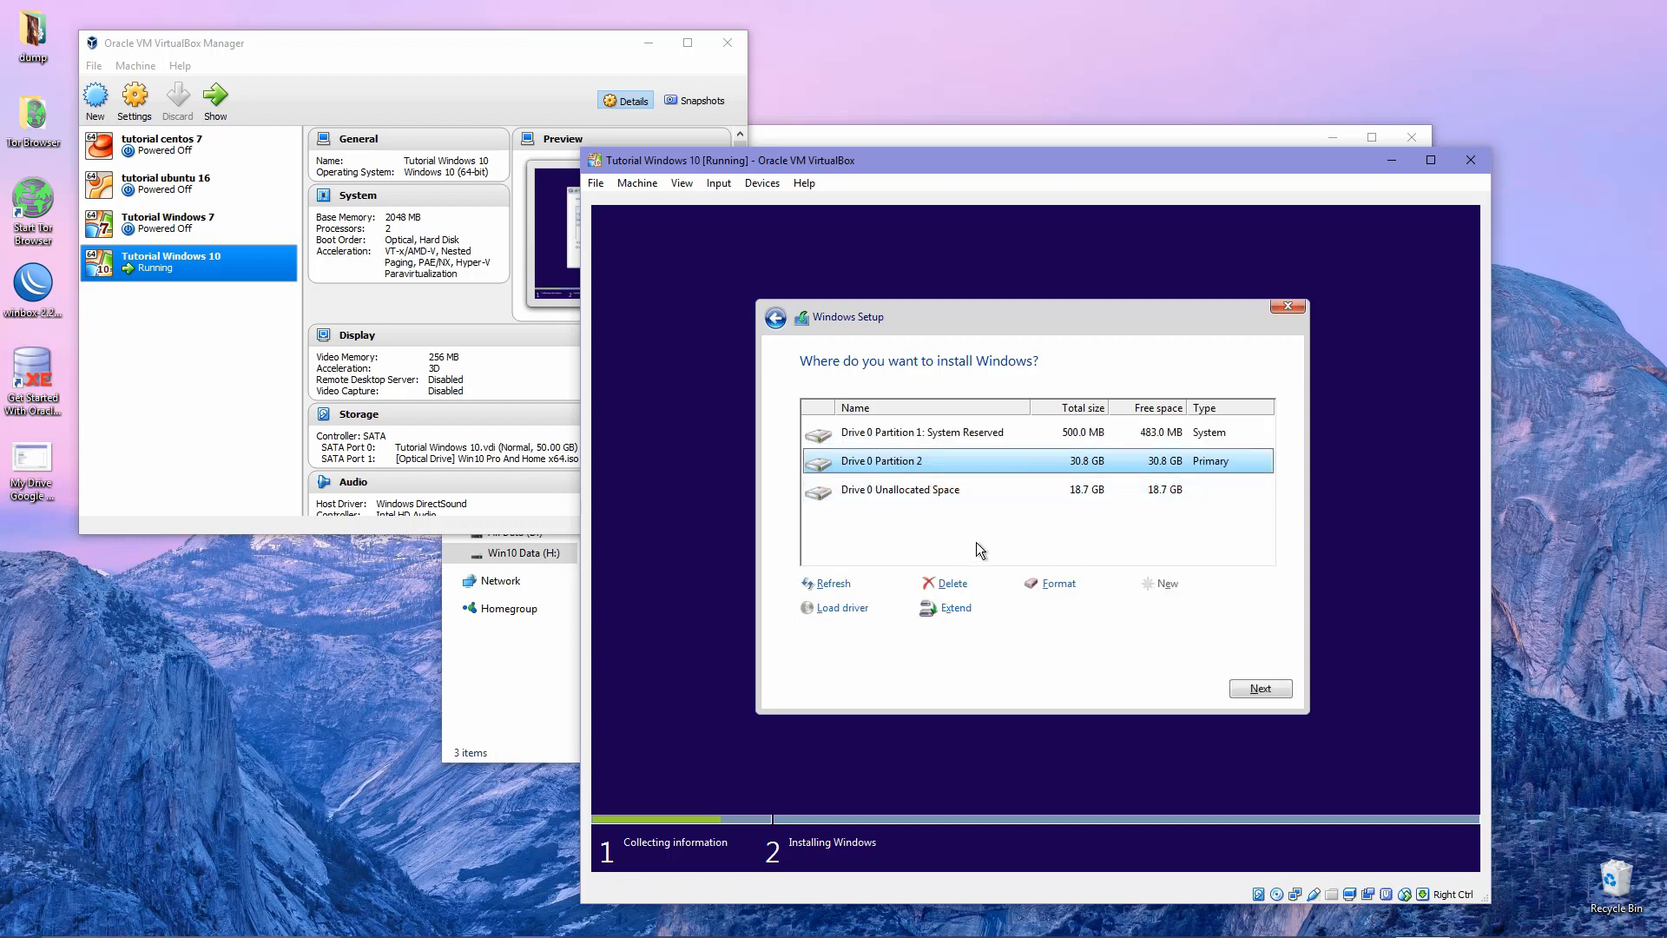
left_click(969, 489)
left_click(1172, 588)
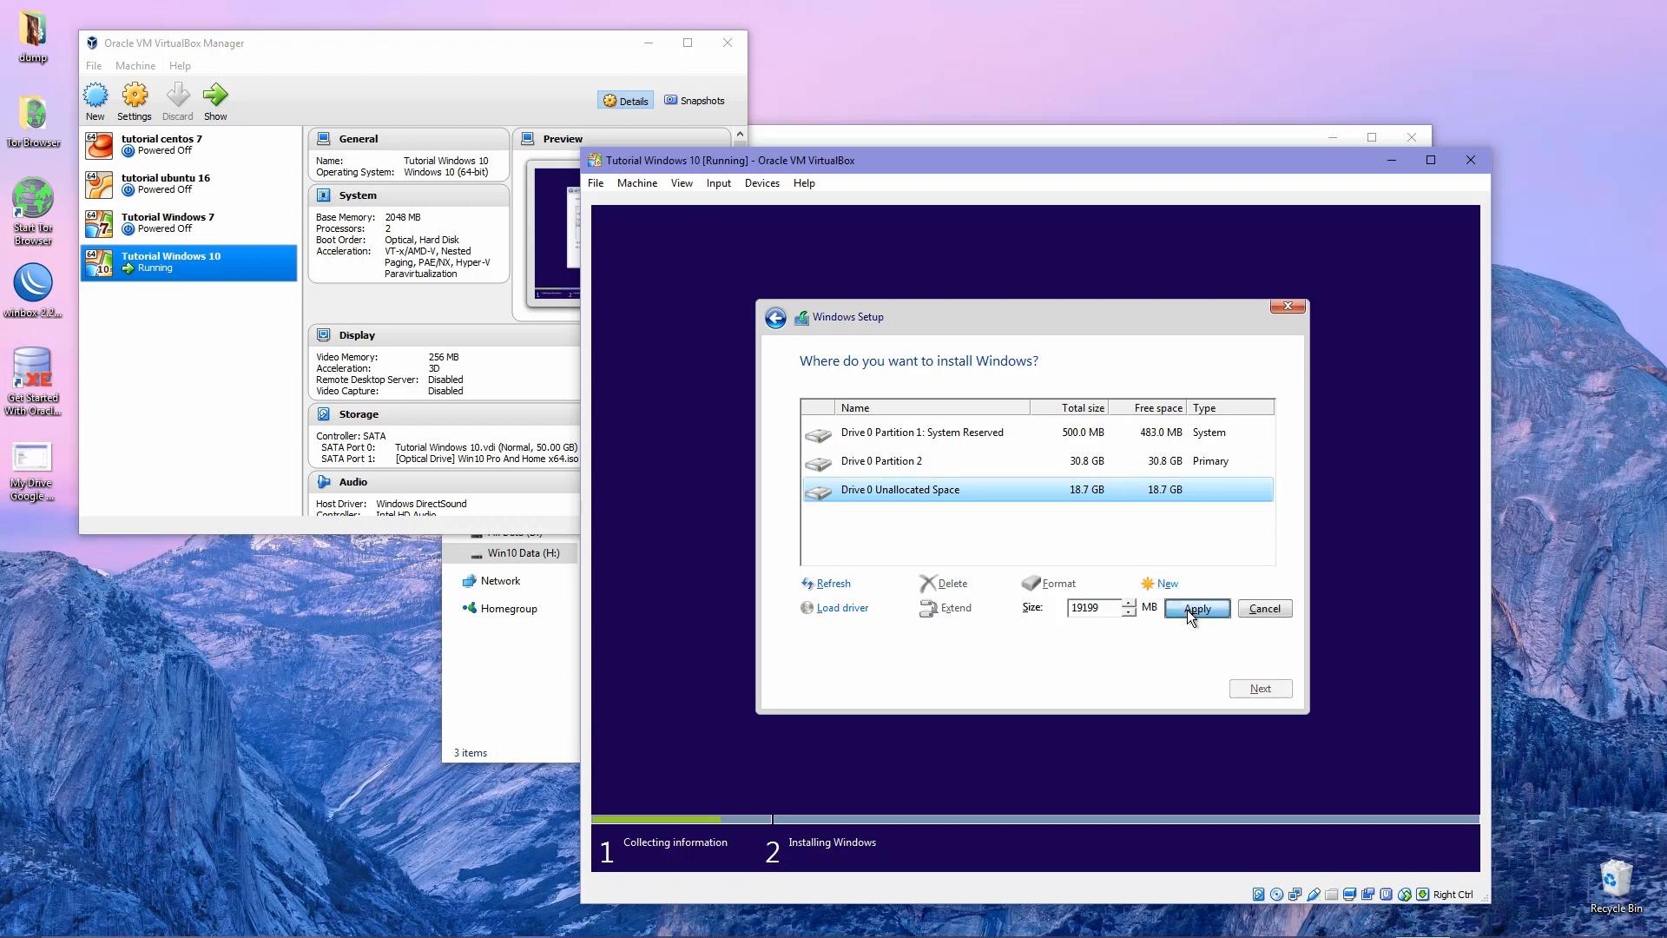
Apply the 19199 MB size to make the leftover space Partition 3, then select Partitions 2 and 3.
left_click(1190, 609)
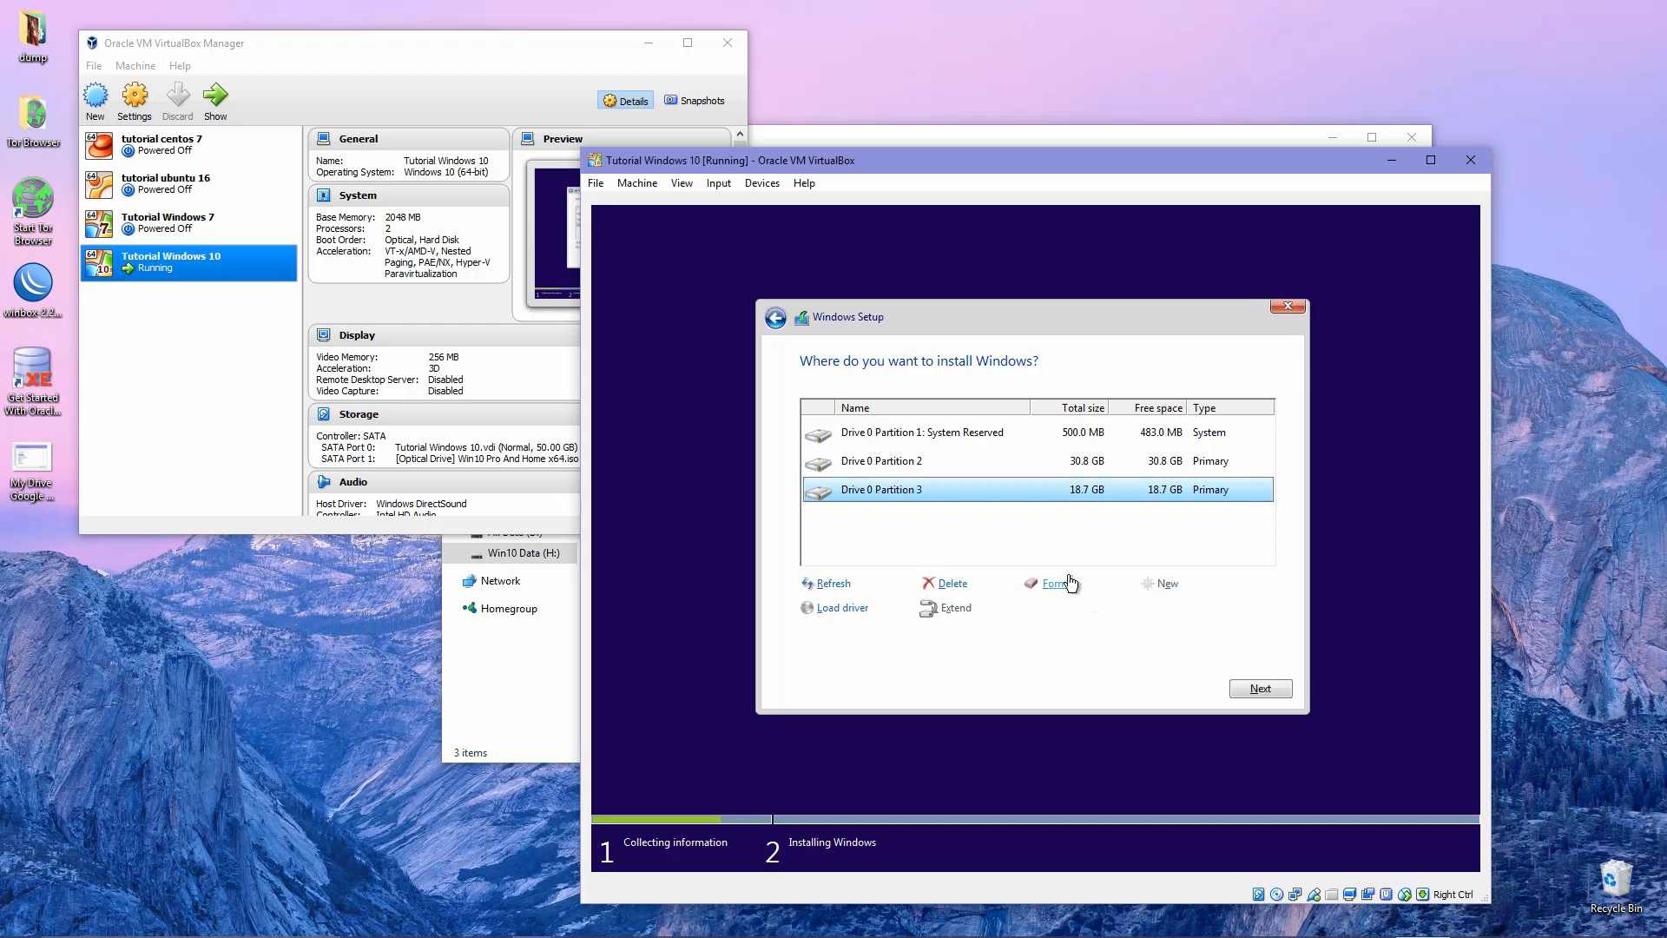
left_click(1056, 460)
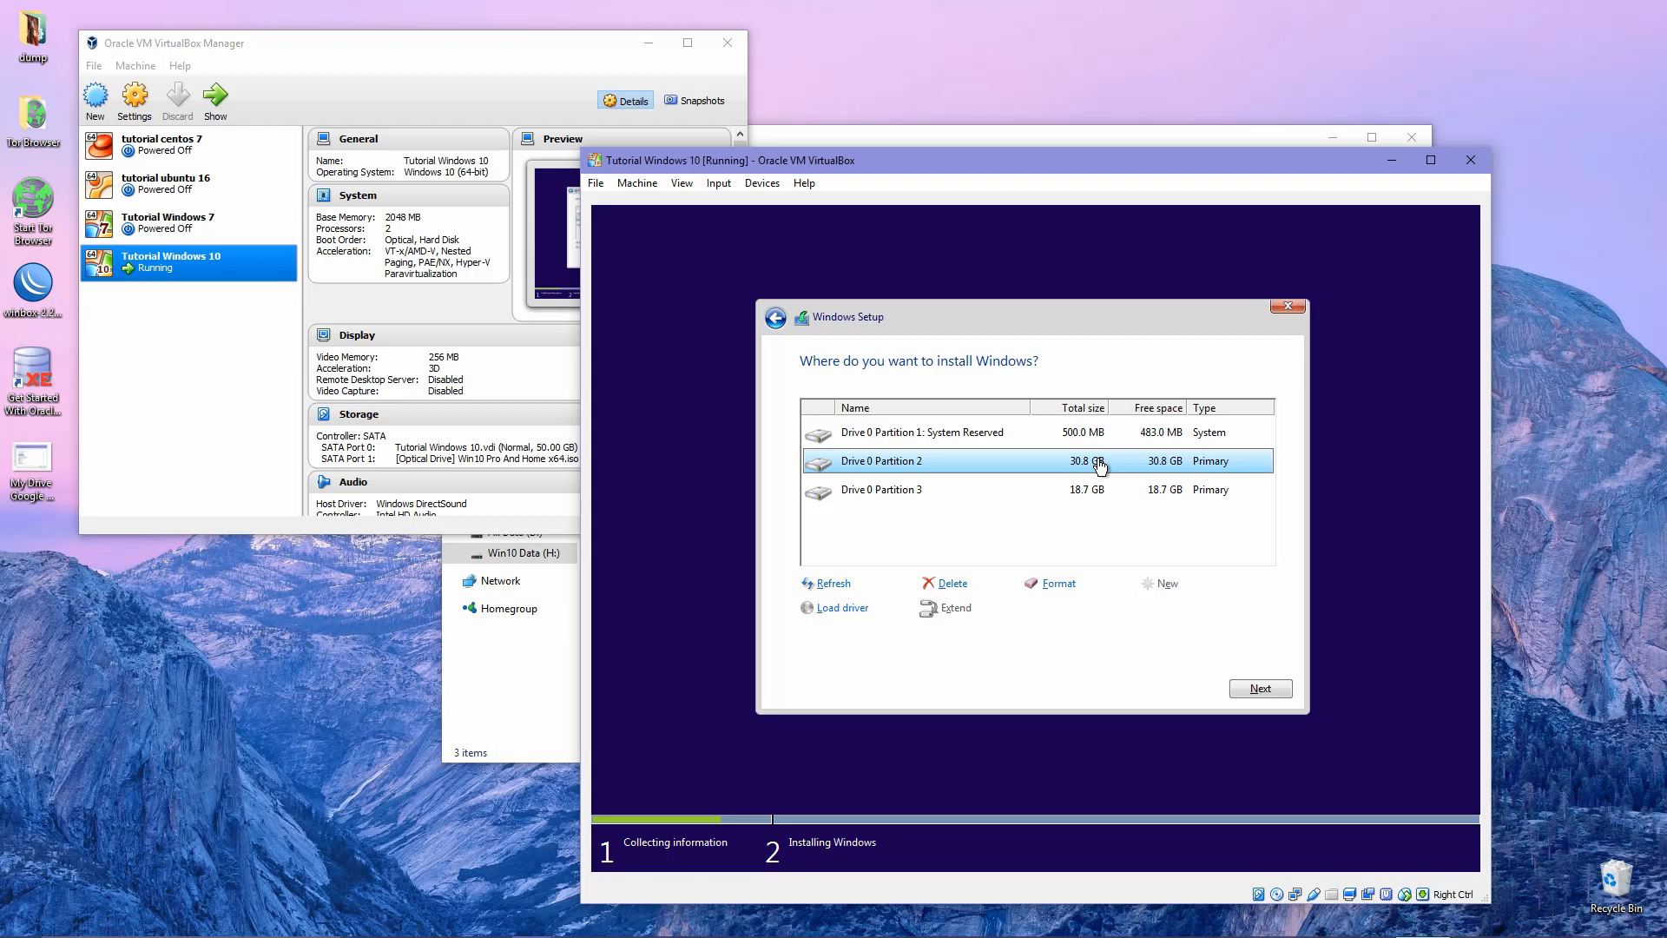
left_click(951, 493)
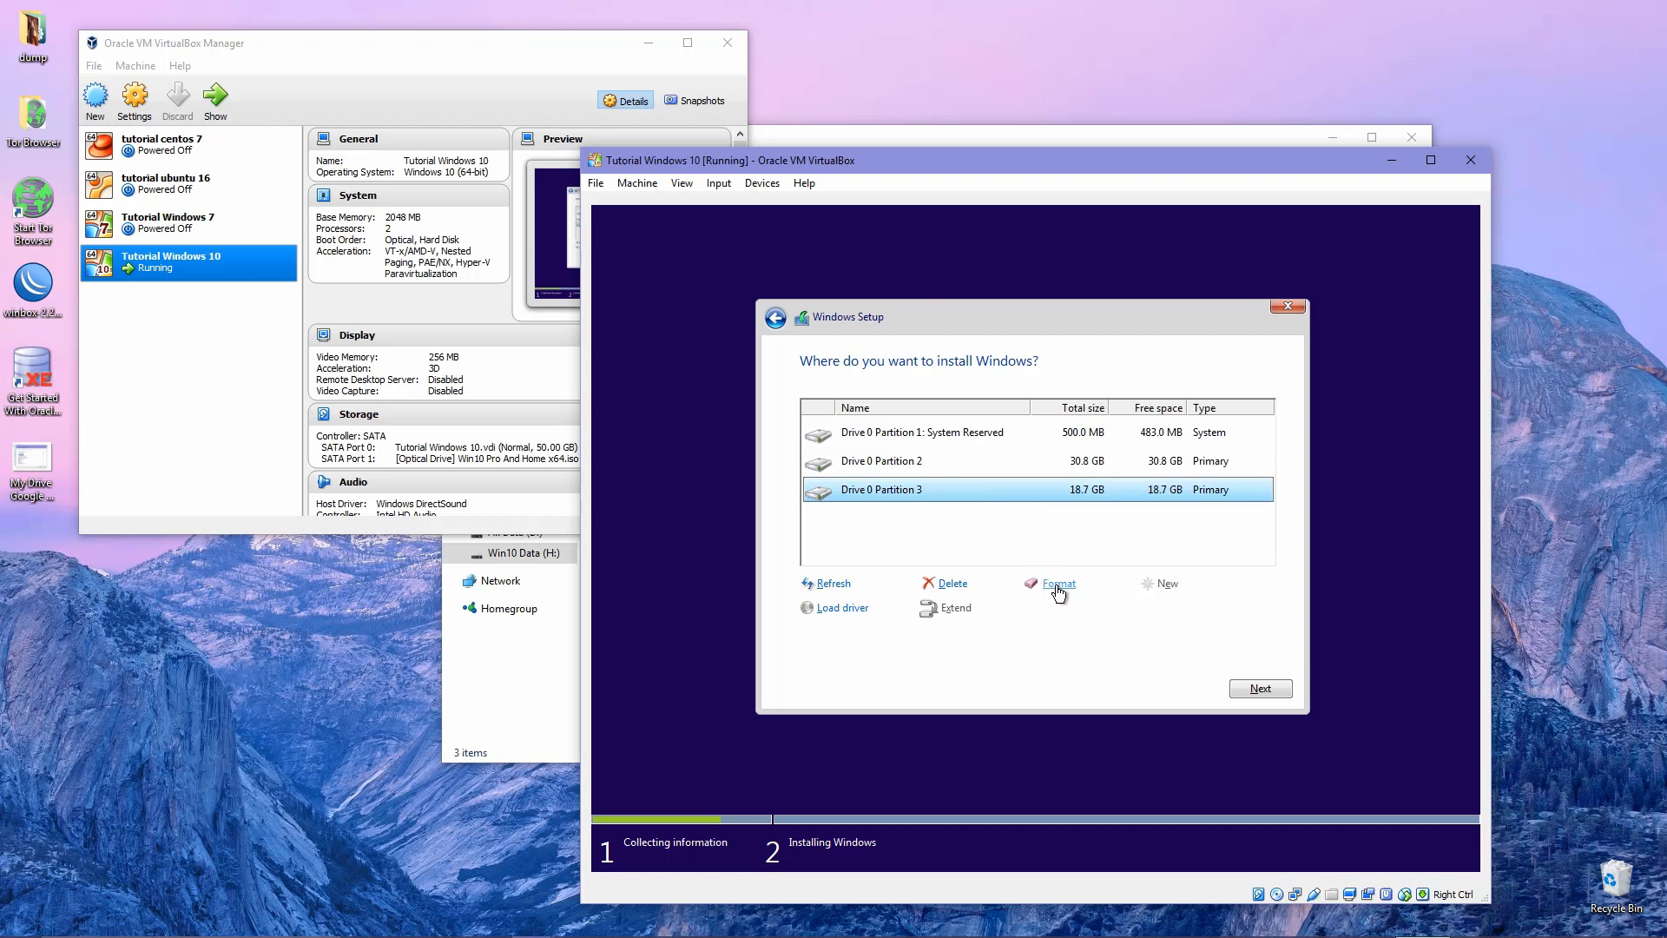
Format Drive 0 Partition 3 and select Partition 2 as the Windows install location.
left_click(1058, 590)
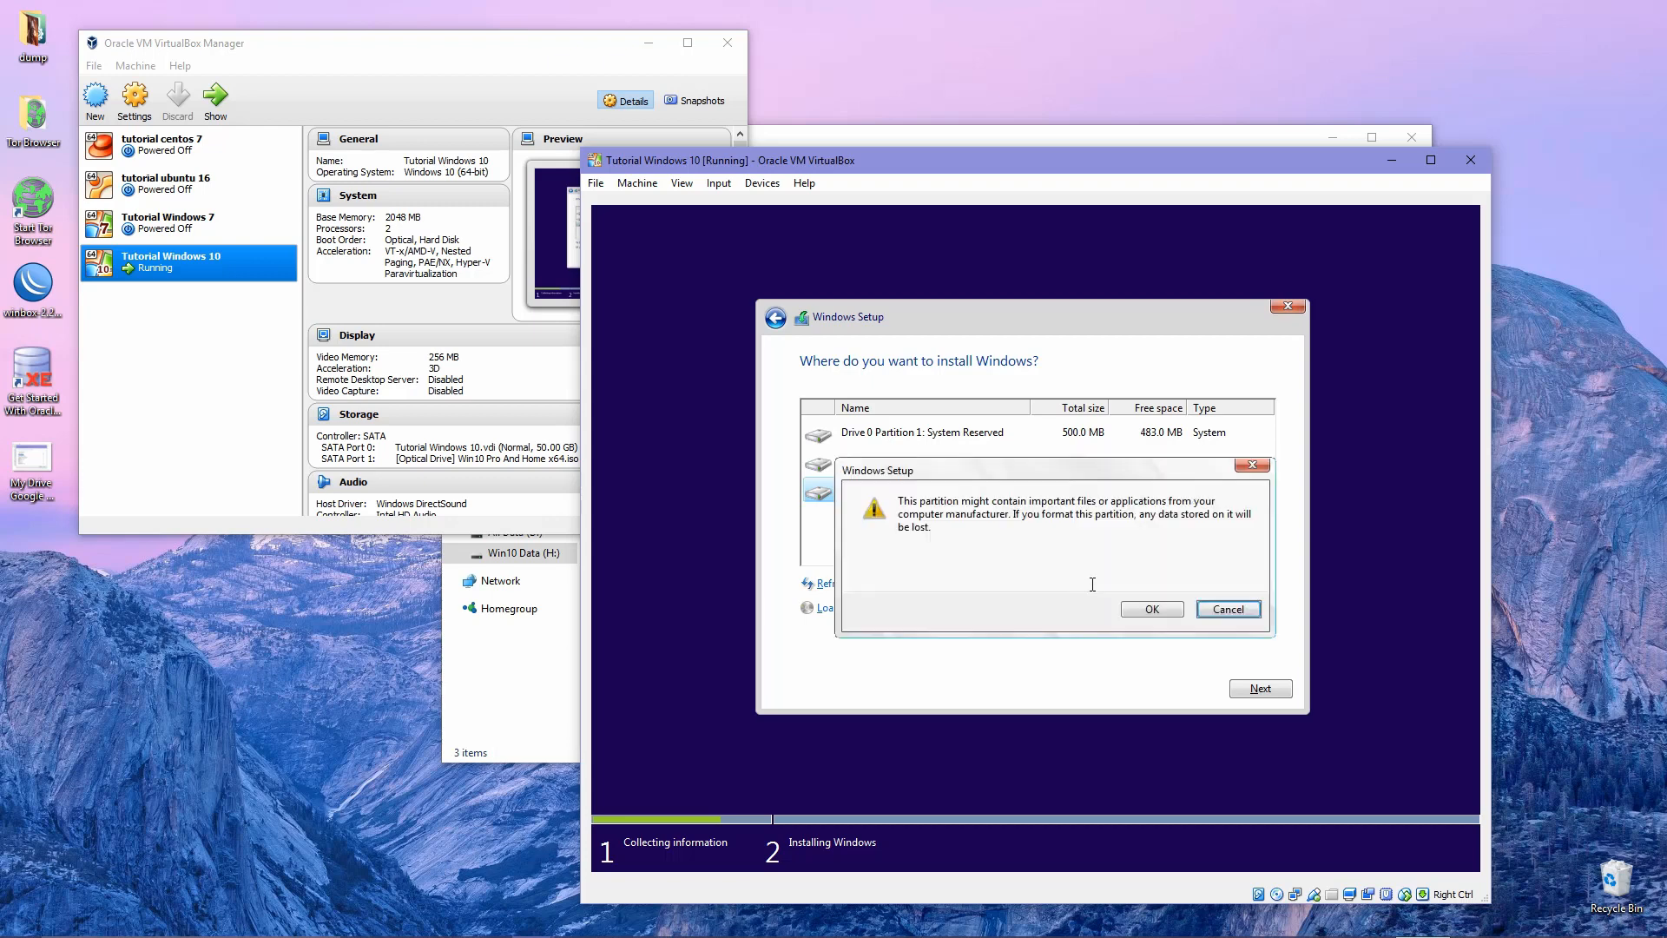
left_click(1159, 607)
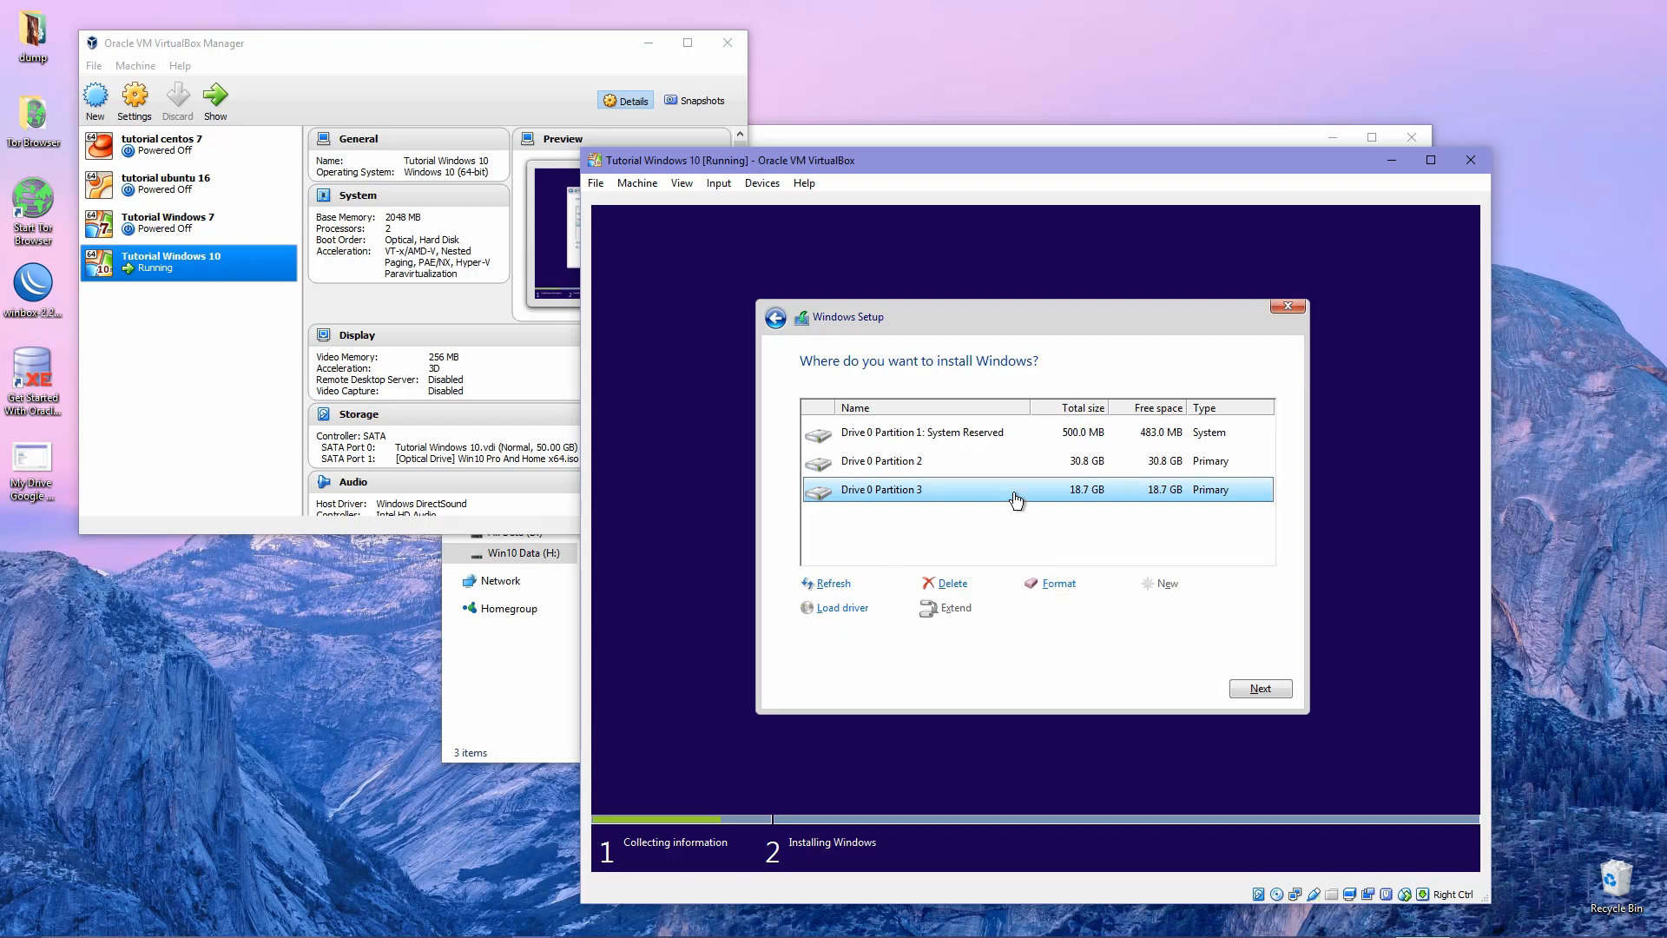
left_click(1126, 469)
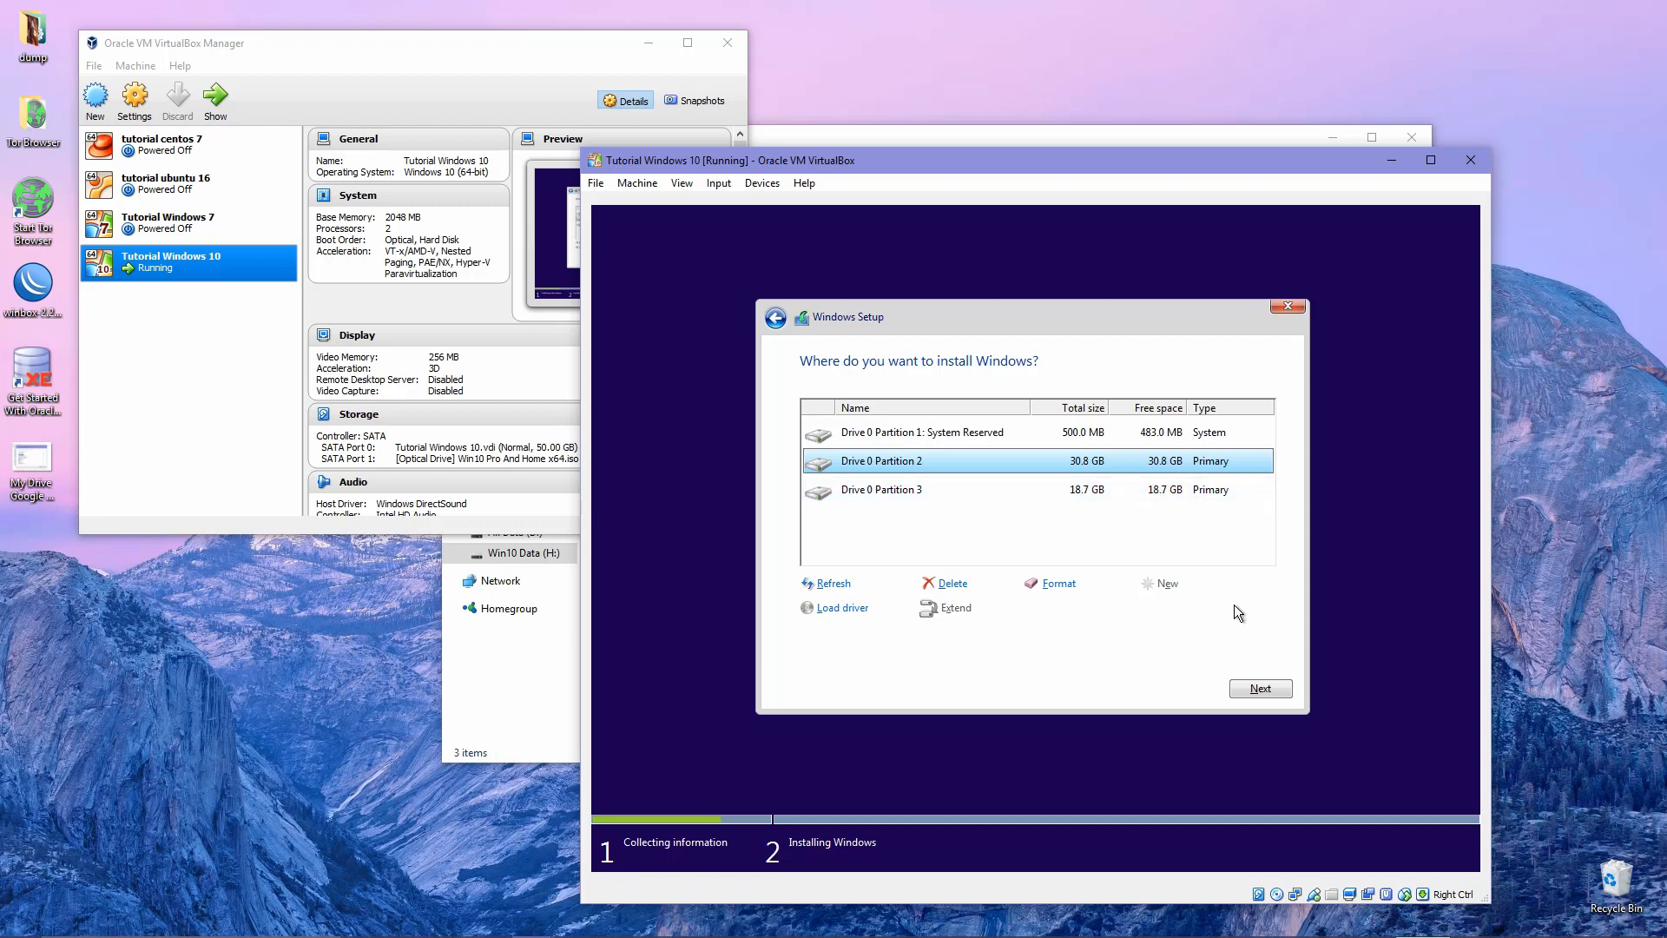
Install Windows on Drive 0 Partition 2 and wait for the product key screen.
left_click(1258, 692)
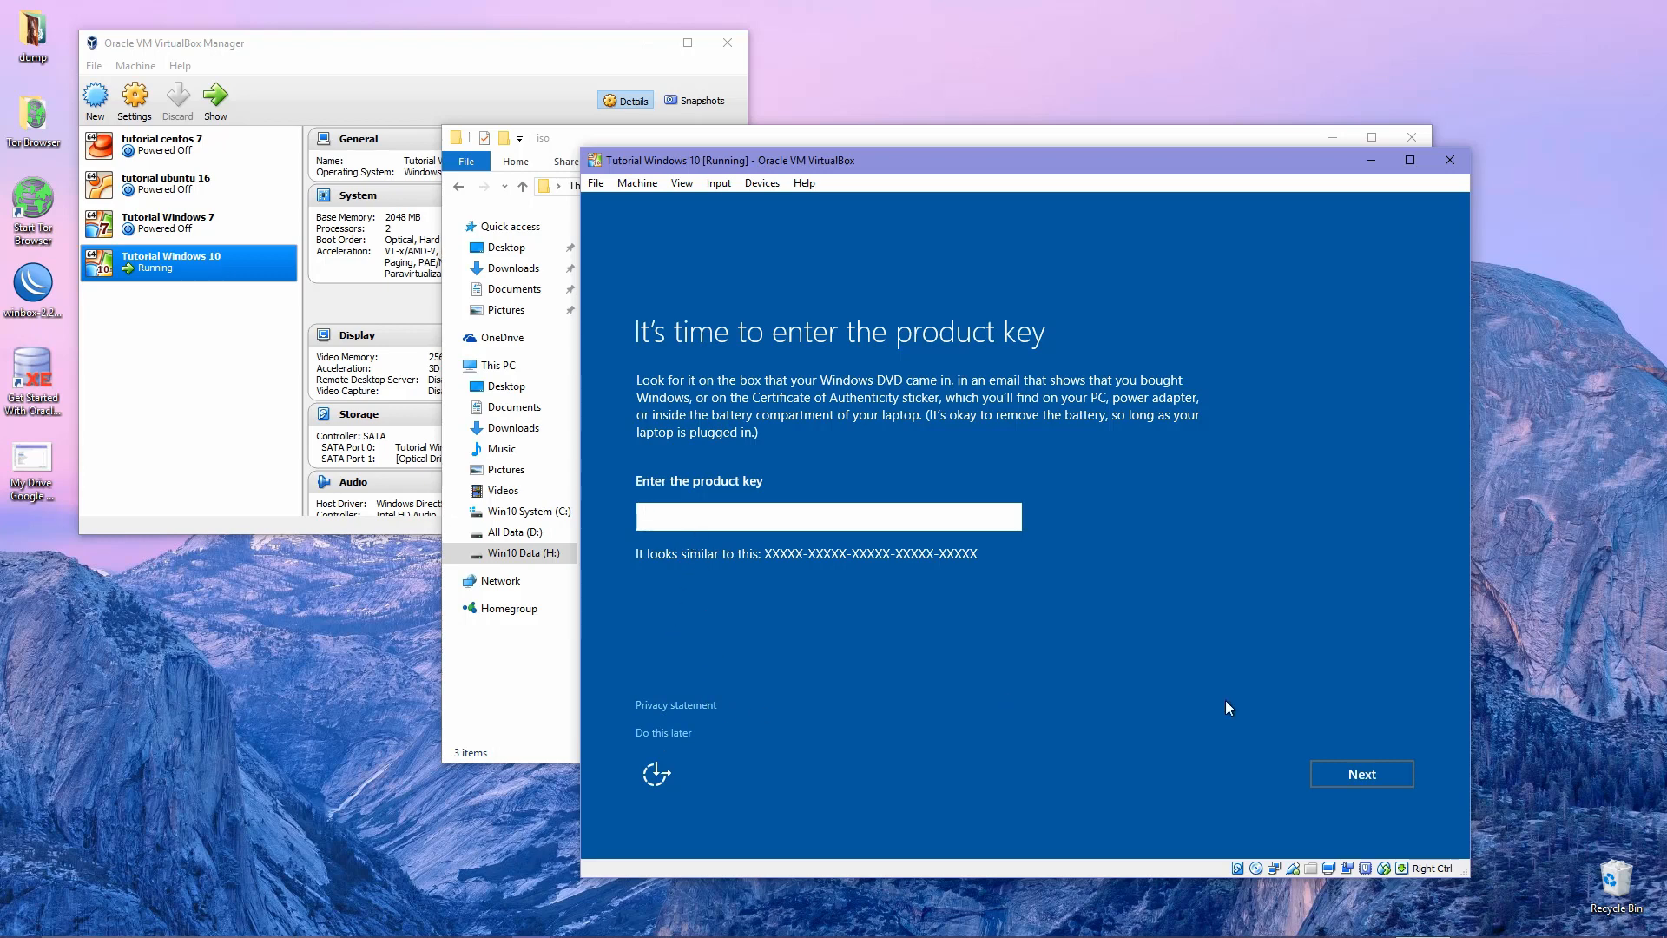
Postpone the product key and accept the express settings.
left_click(661, 735)
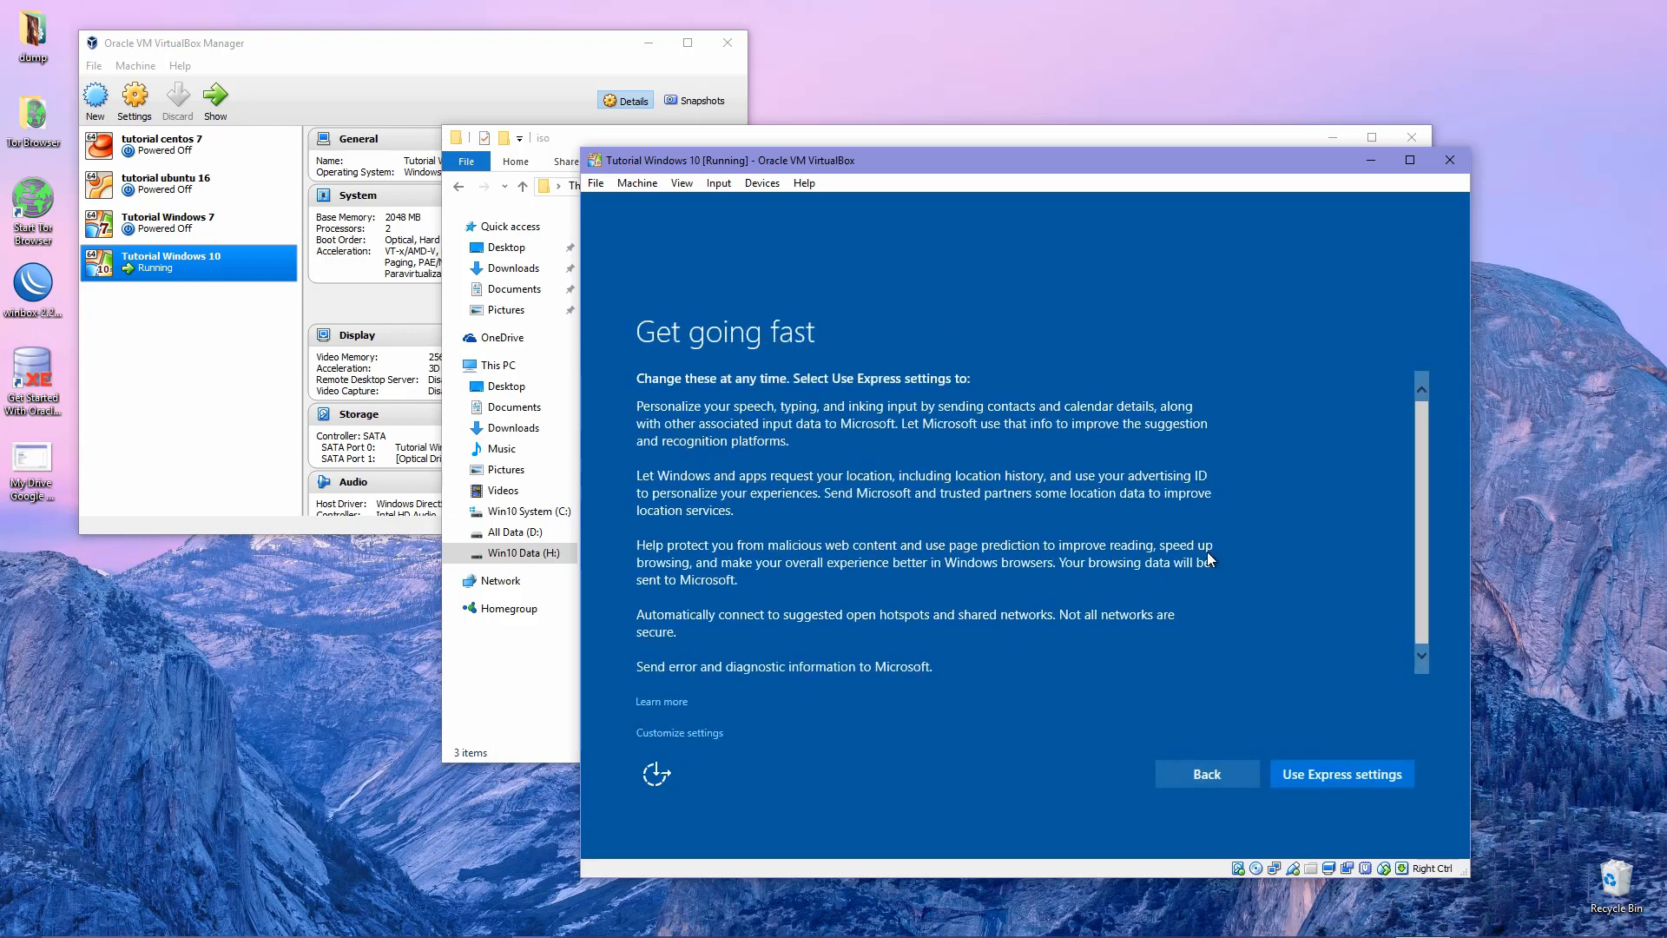
left_click(1353, 774)
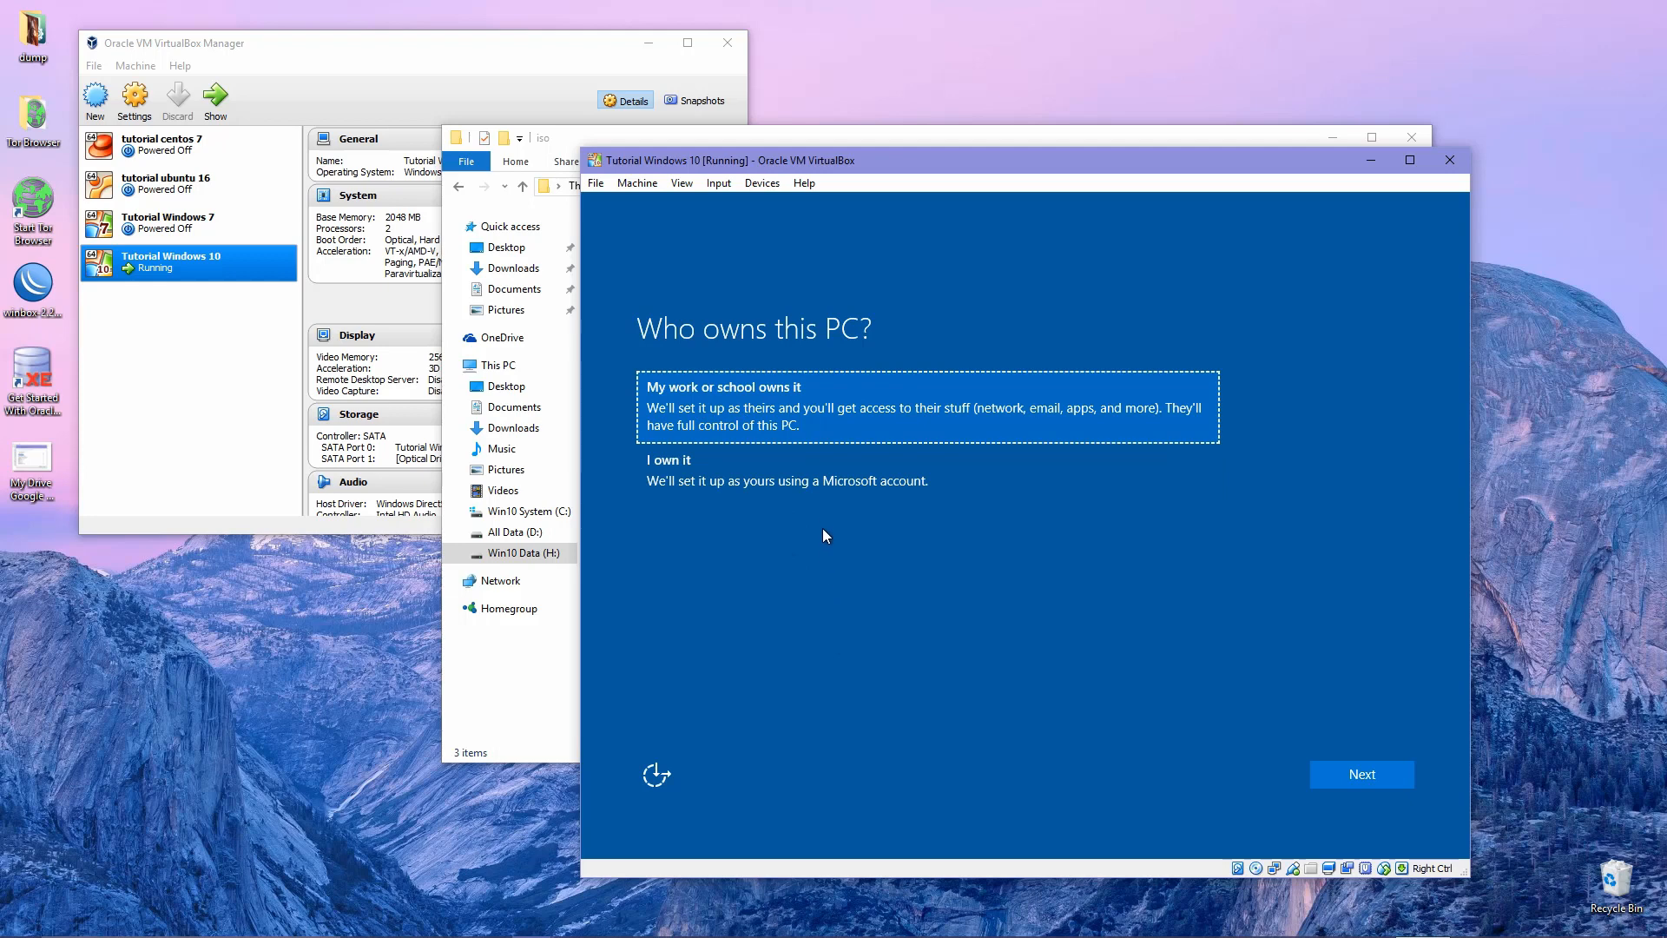
Mark the PC as 'I own it' and continue to the 'Make it yours' page.
left_click(813, 482)
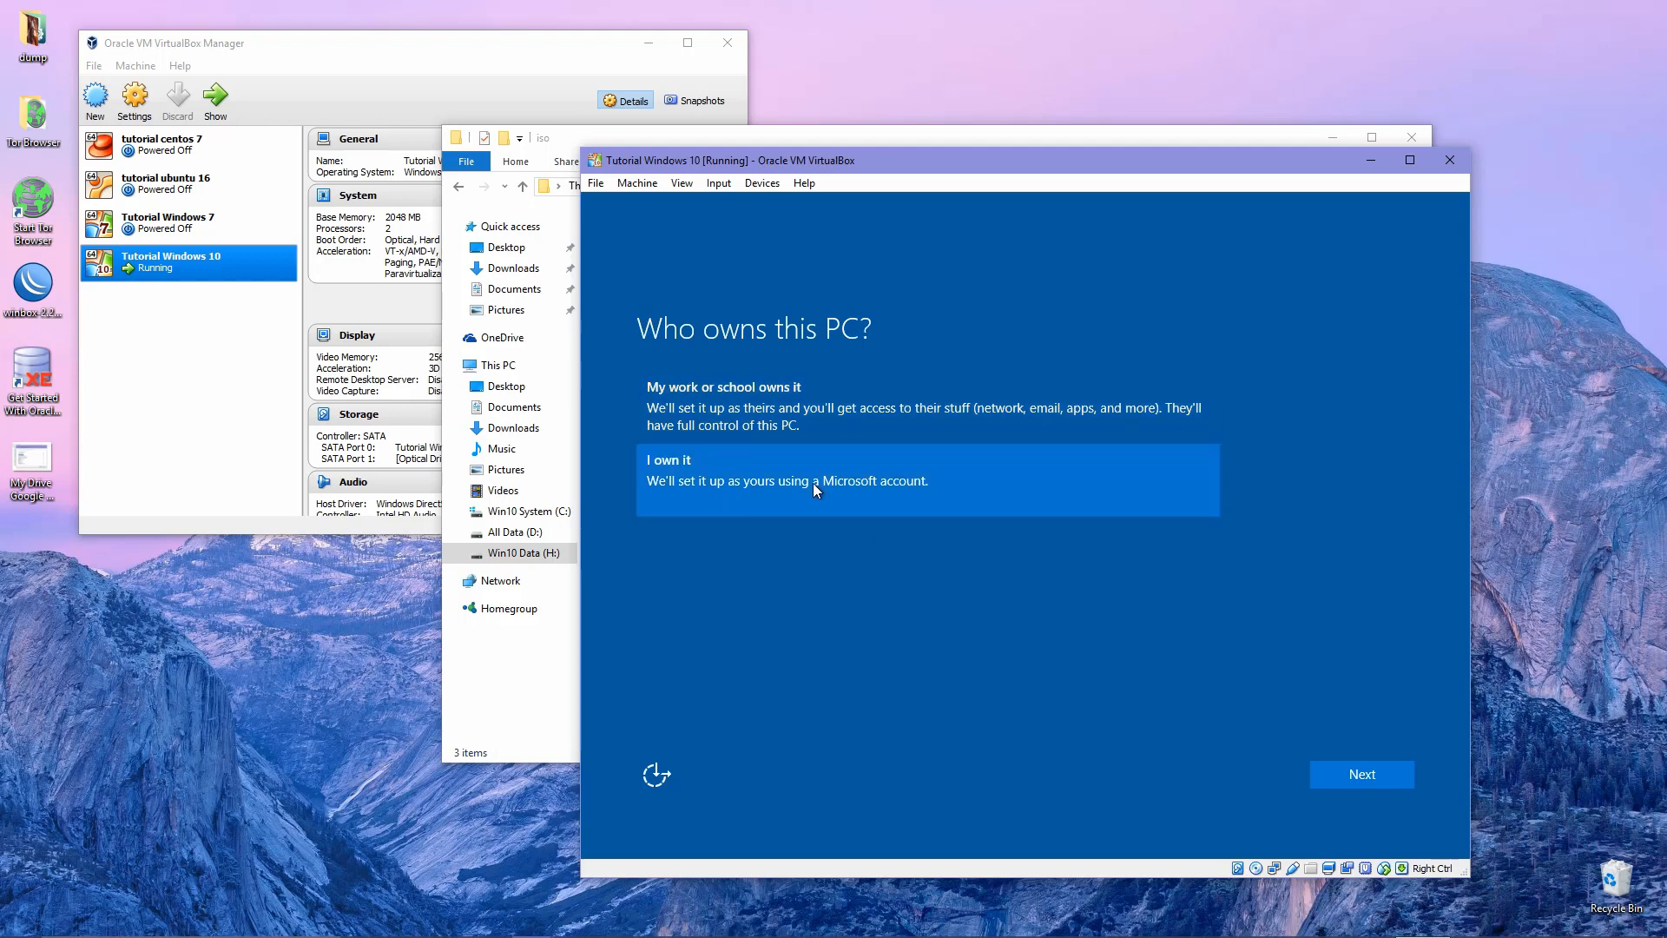
left_click(1362, 775)
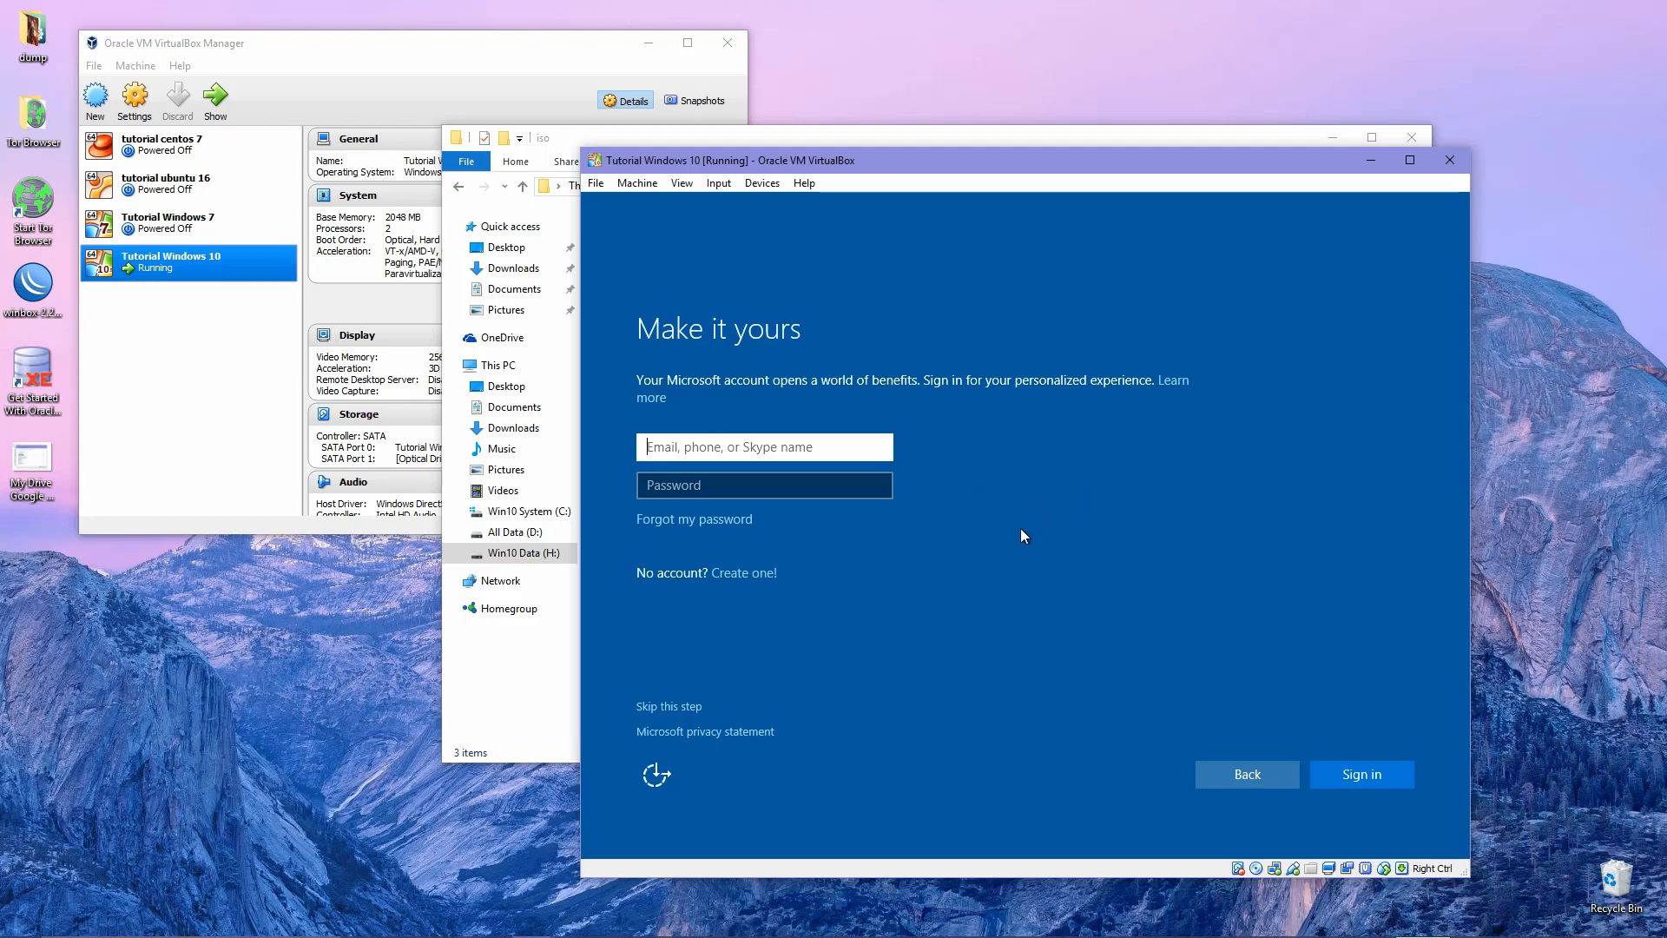
Skip the Microsoft account and enter the local account's user name.
left_click(692, 709)
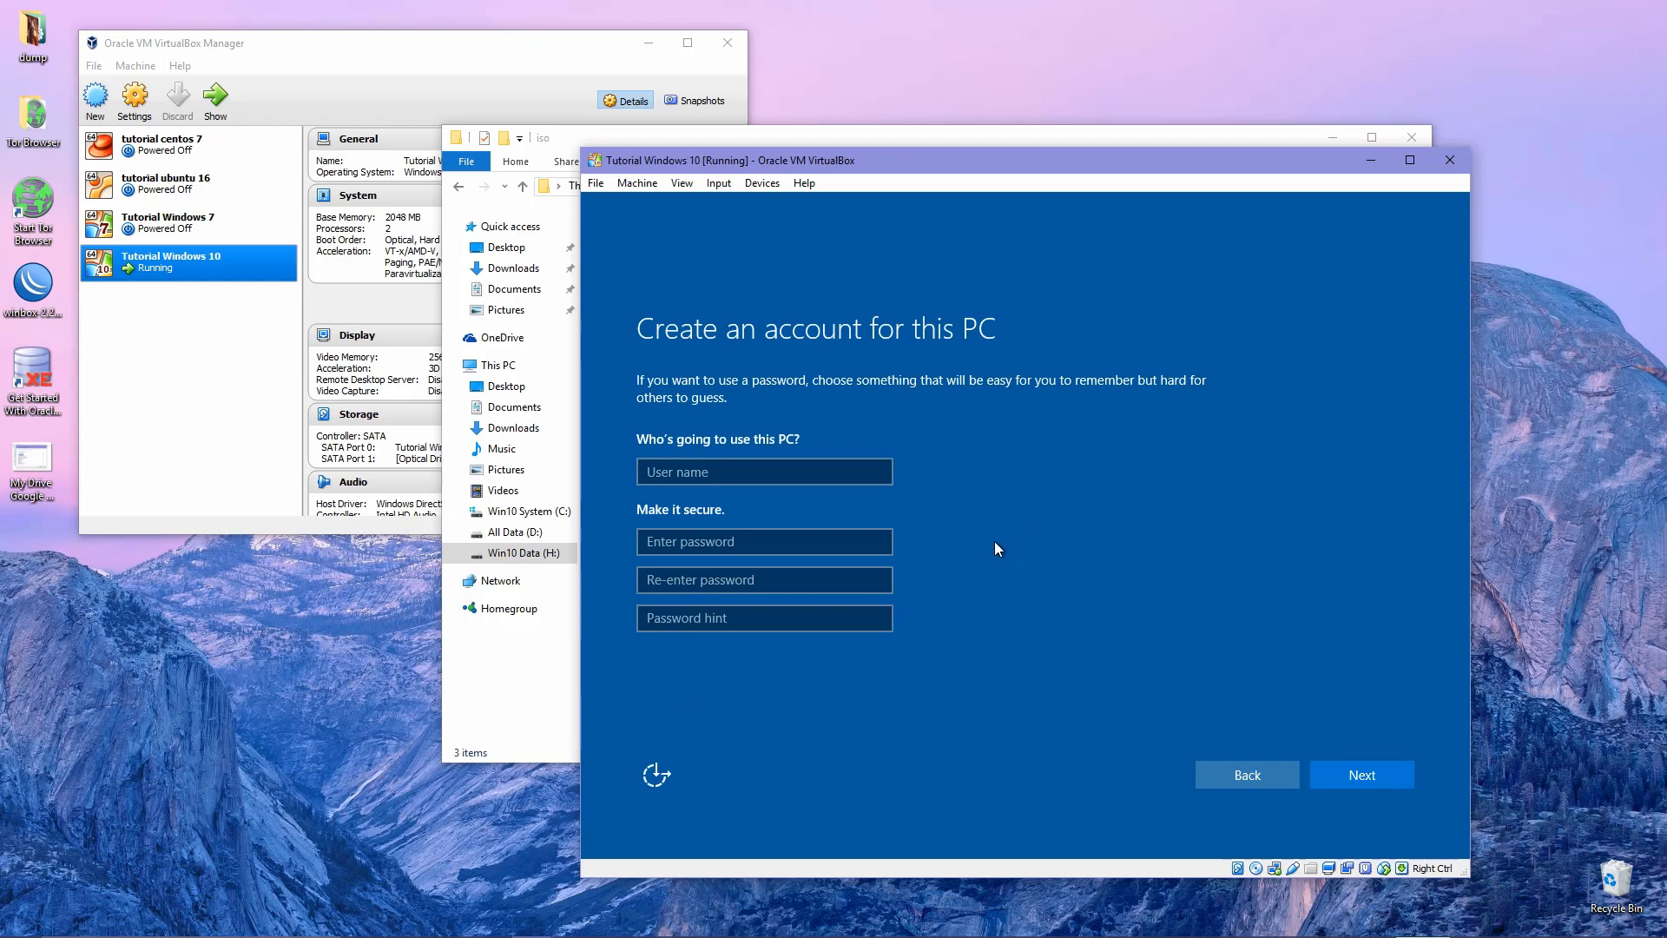
left_click(772, 473)
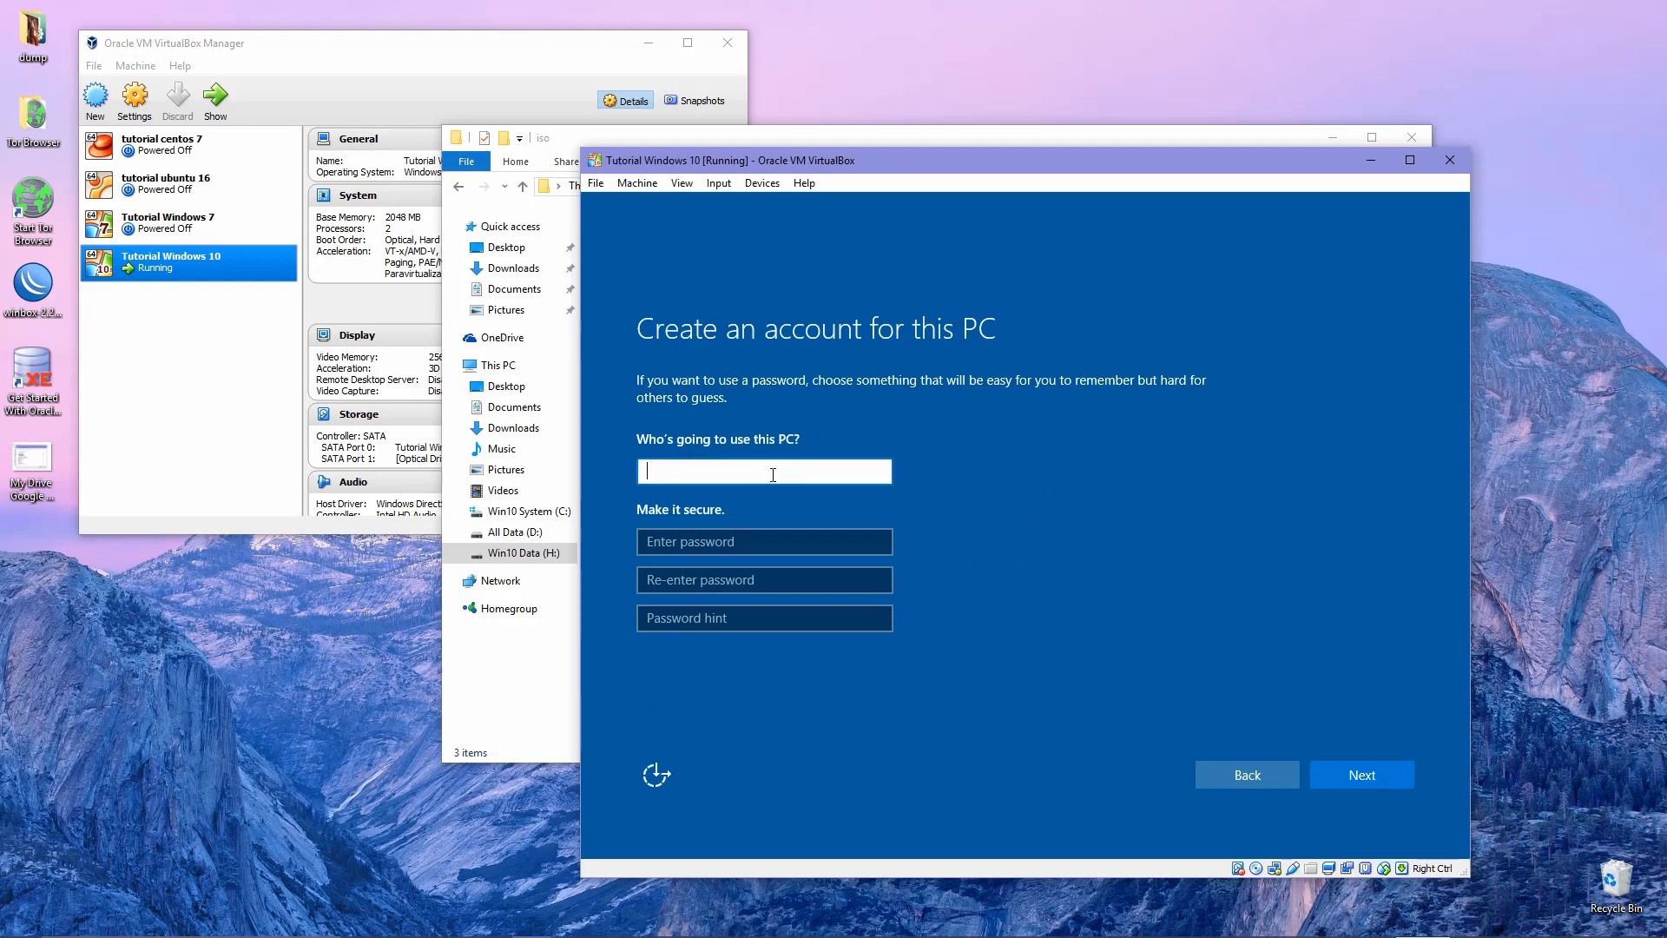
type("Ryudith")
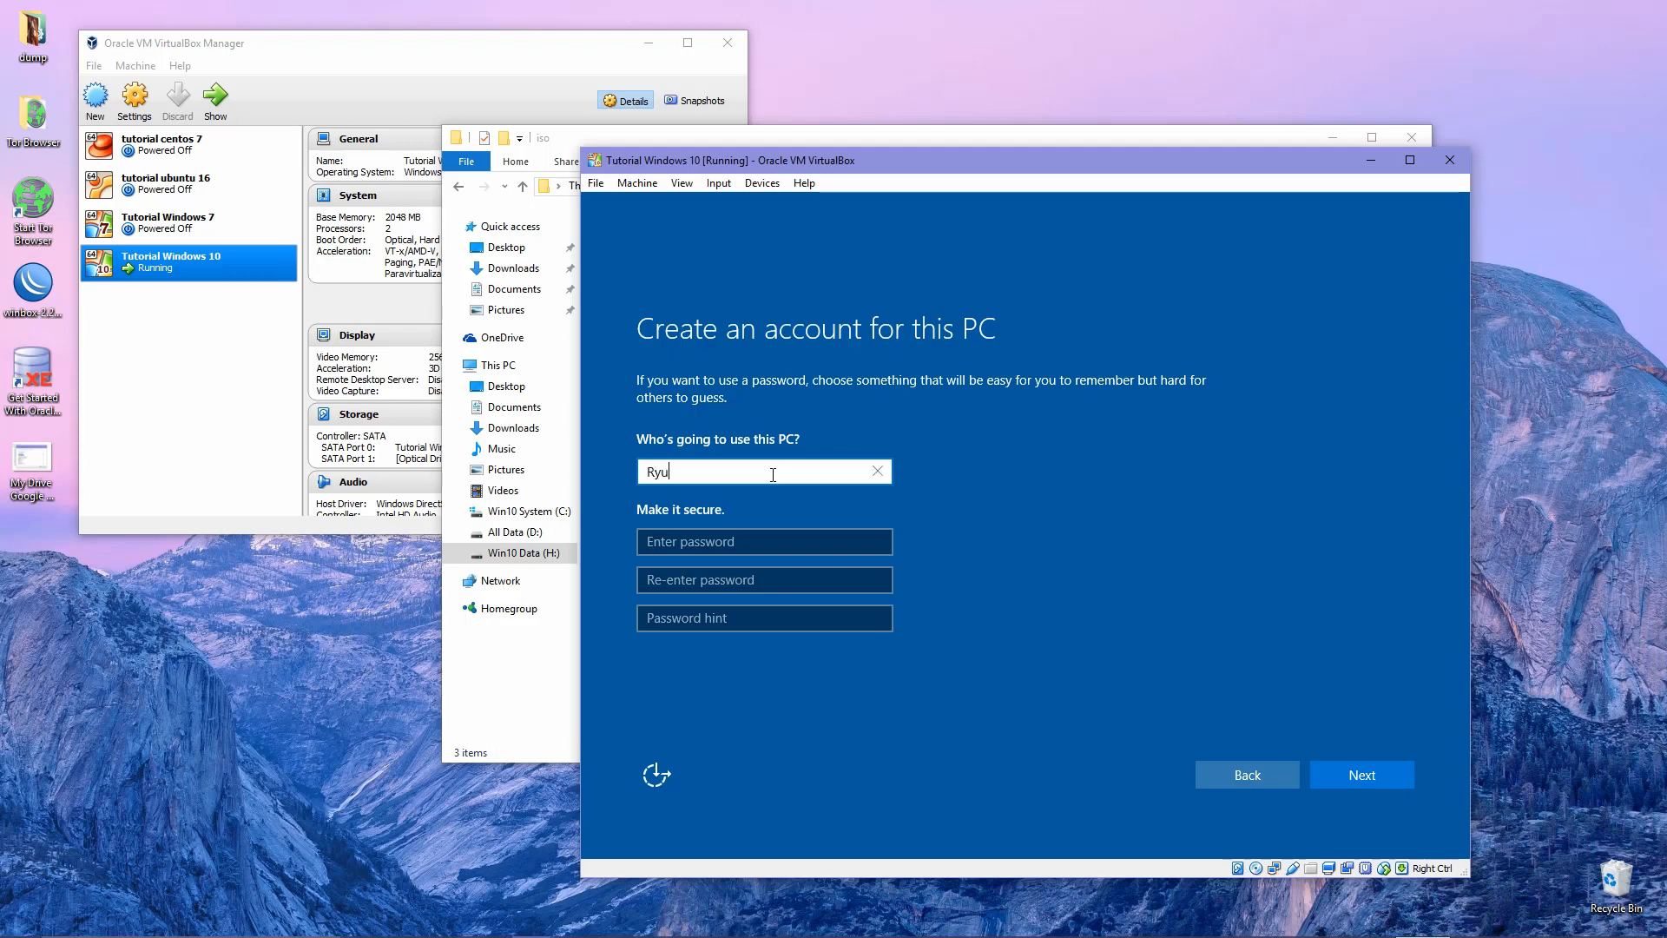
left_click(788, 546)
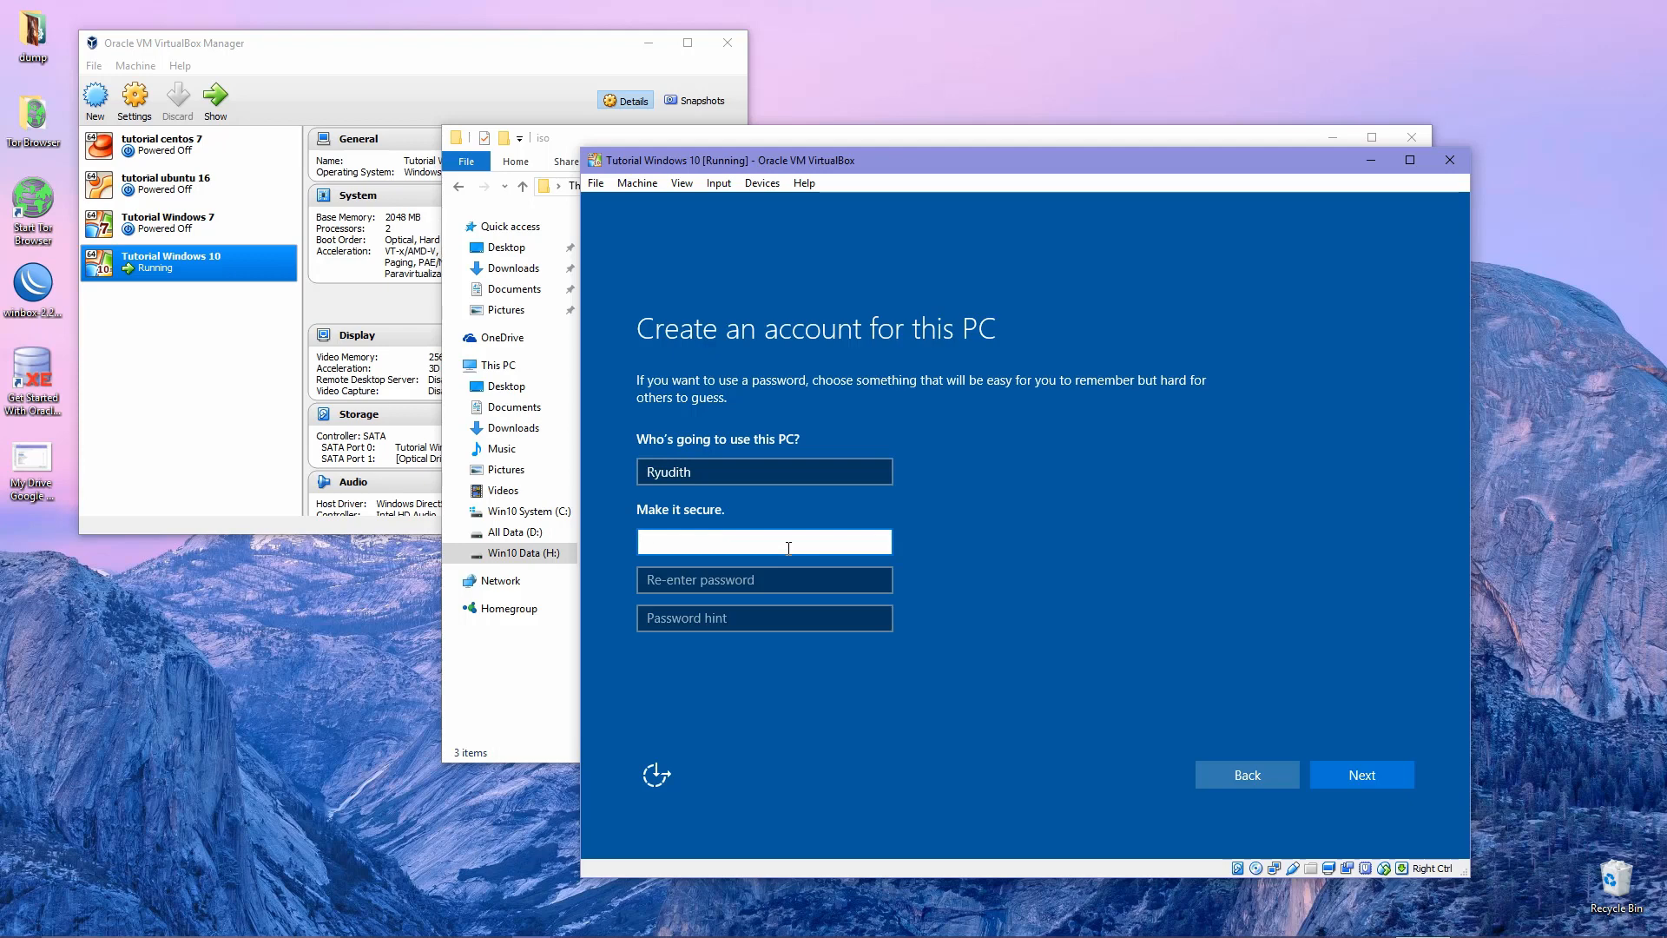
type("*********")
key("Tab")
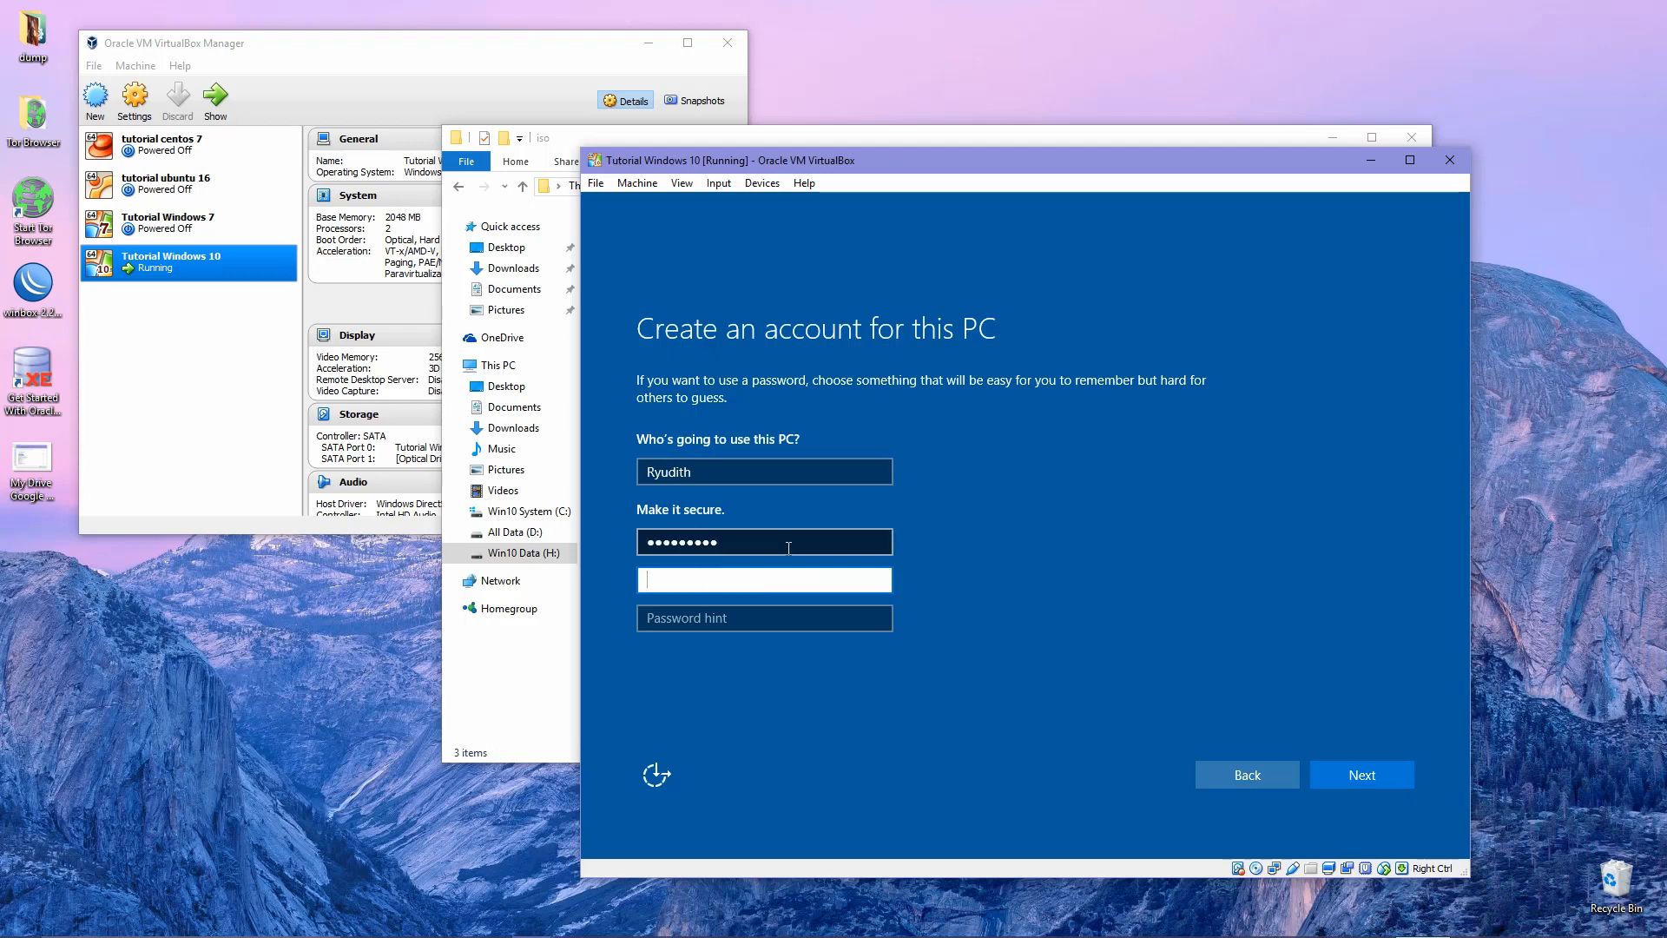
type("*********")
key("Tab")
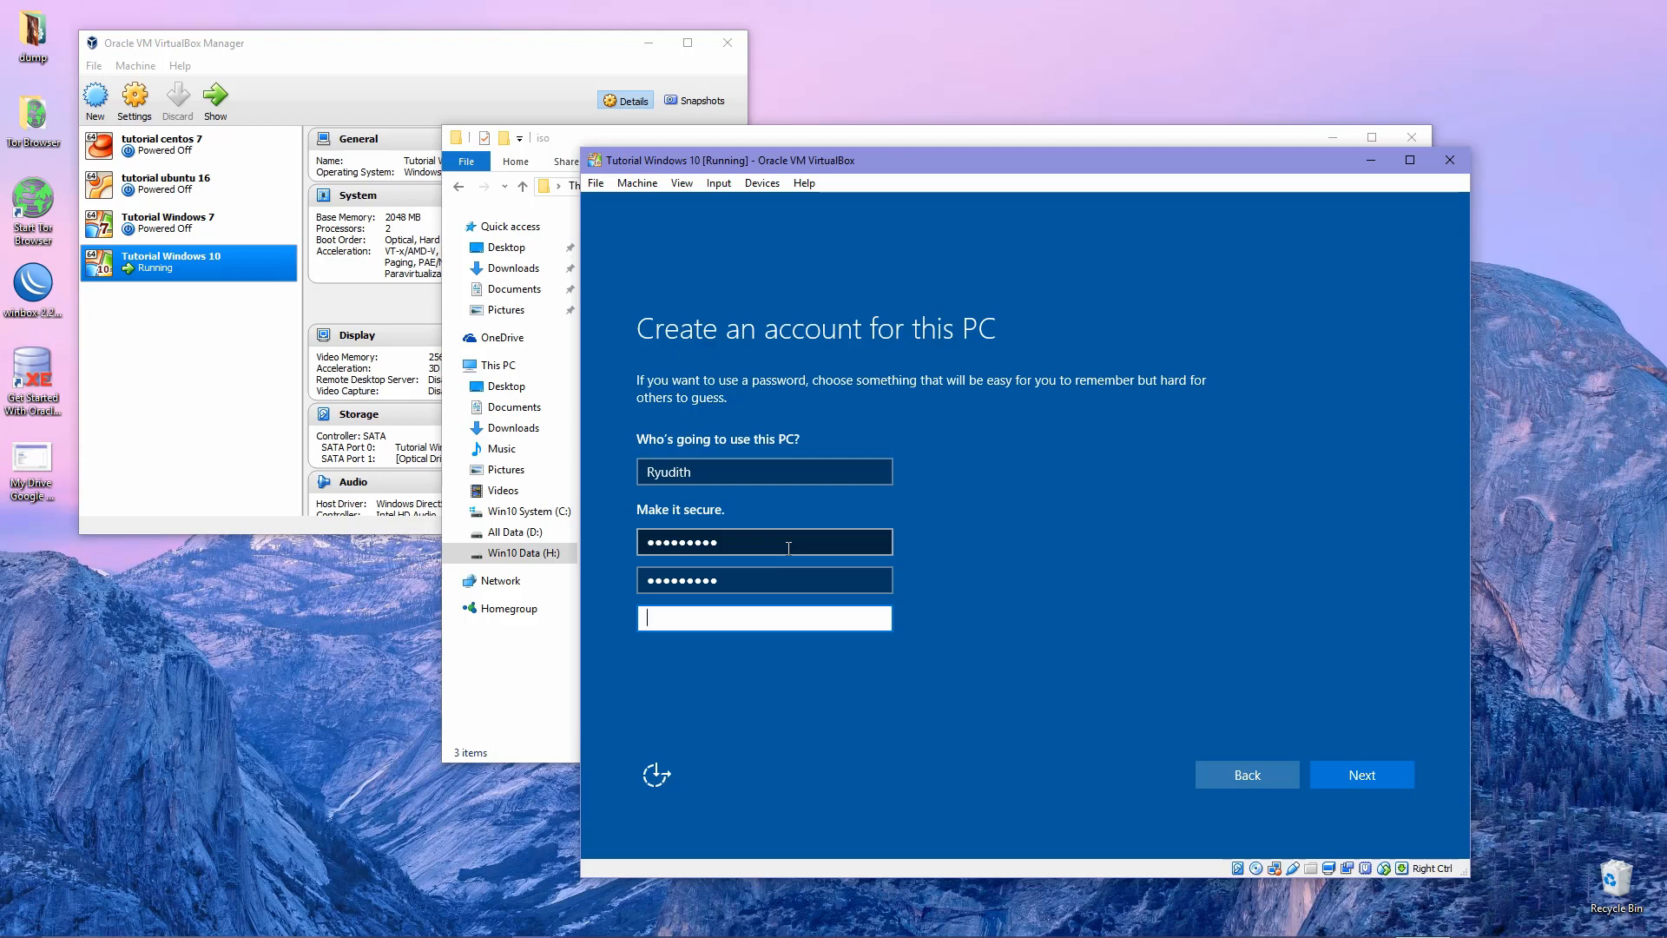
type("let me in")
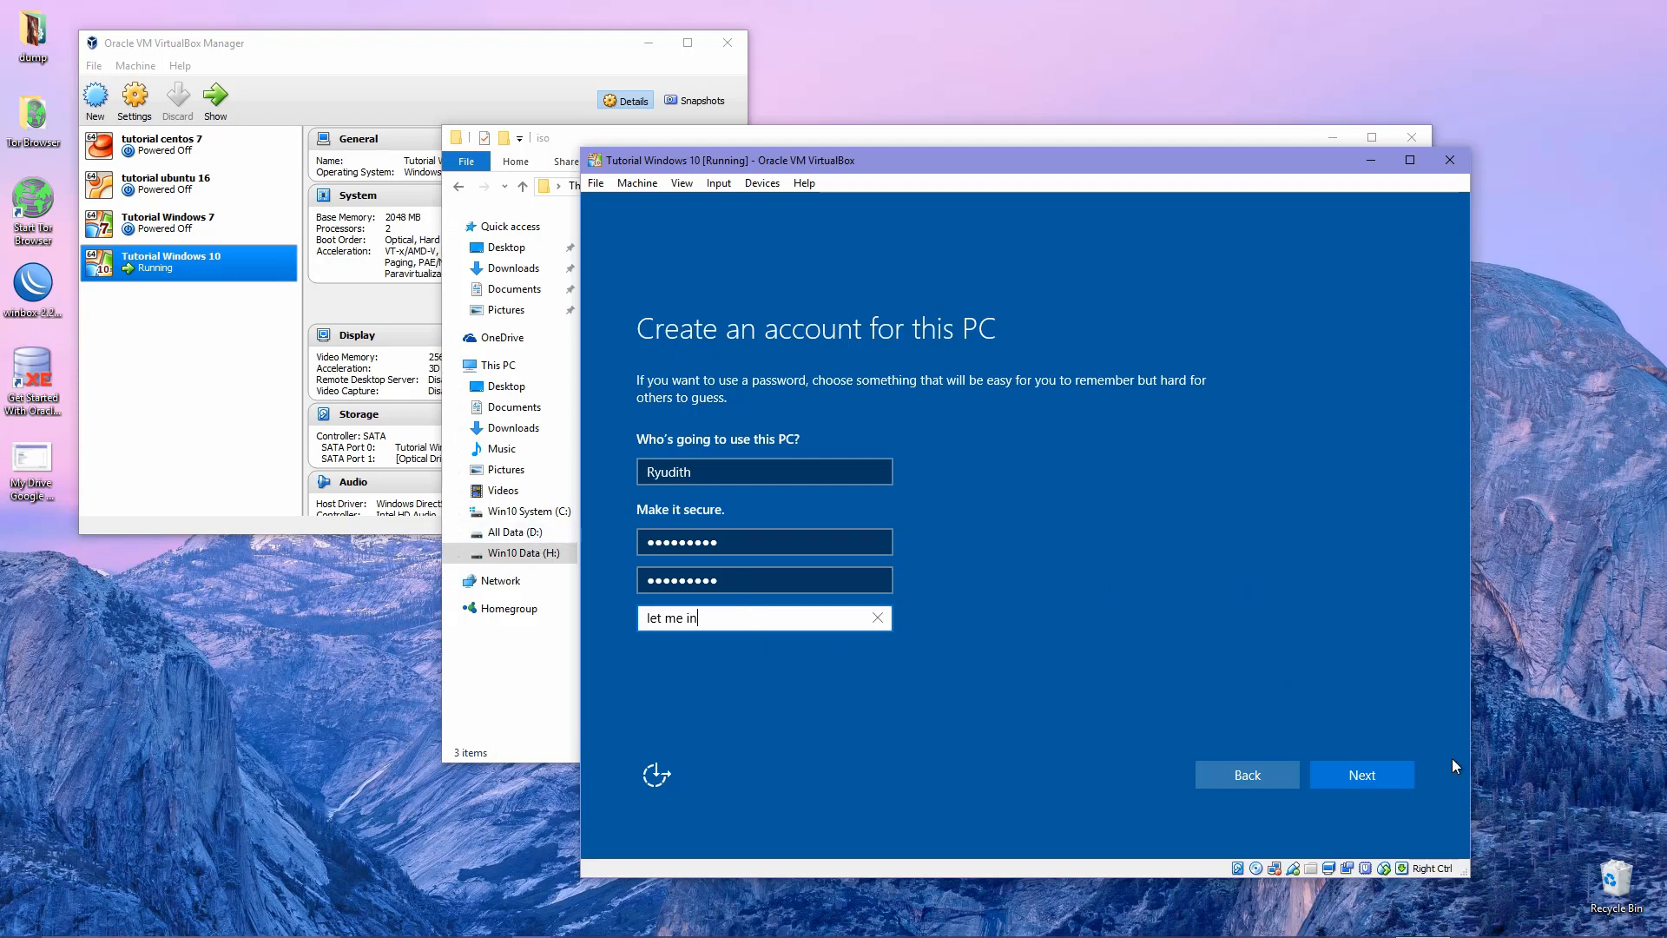
Submit the local account and let setup finish to the Windows 10 desktop.
left_click(1385, 773)
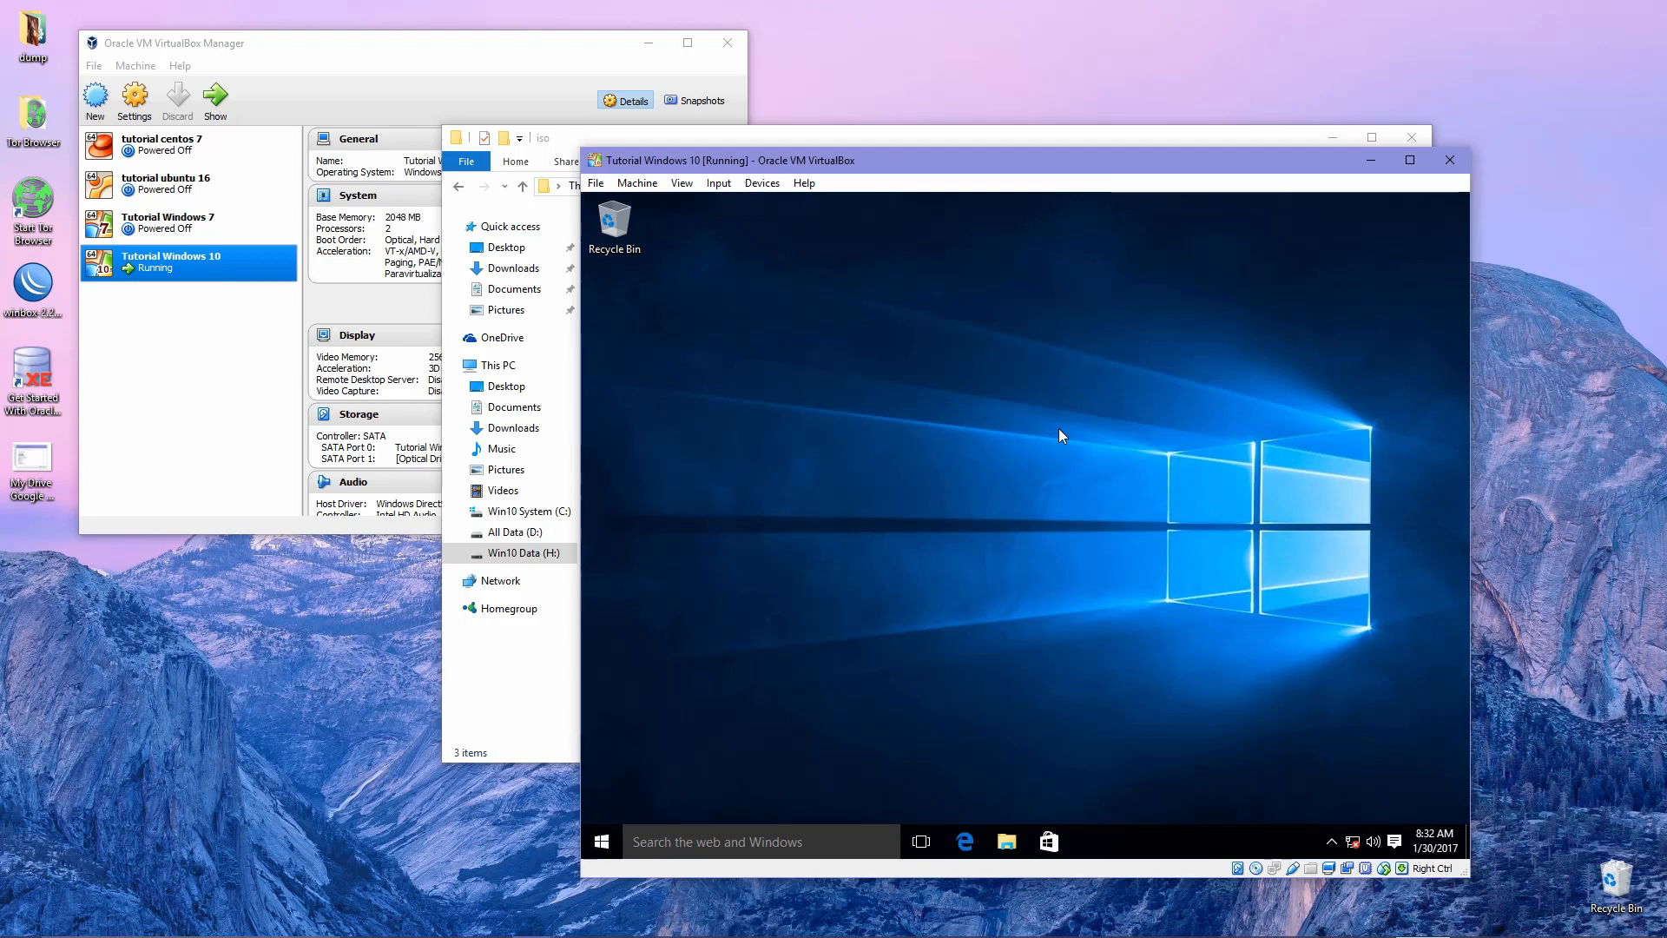
Open File Explorer in the guest and show This PC with its 30.7 GB C: and 18.7 GB D: drives.
left_click(1005, 838)
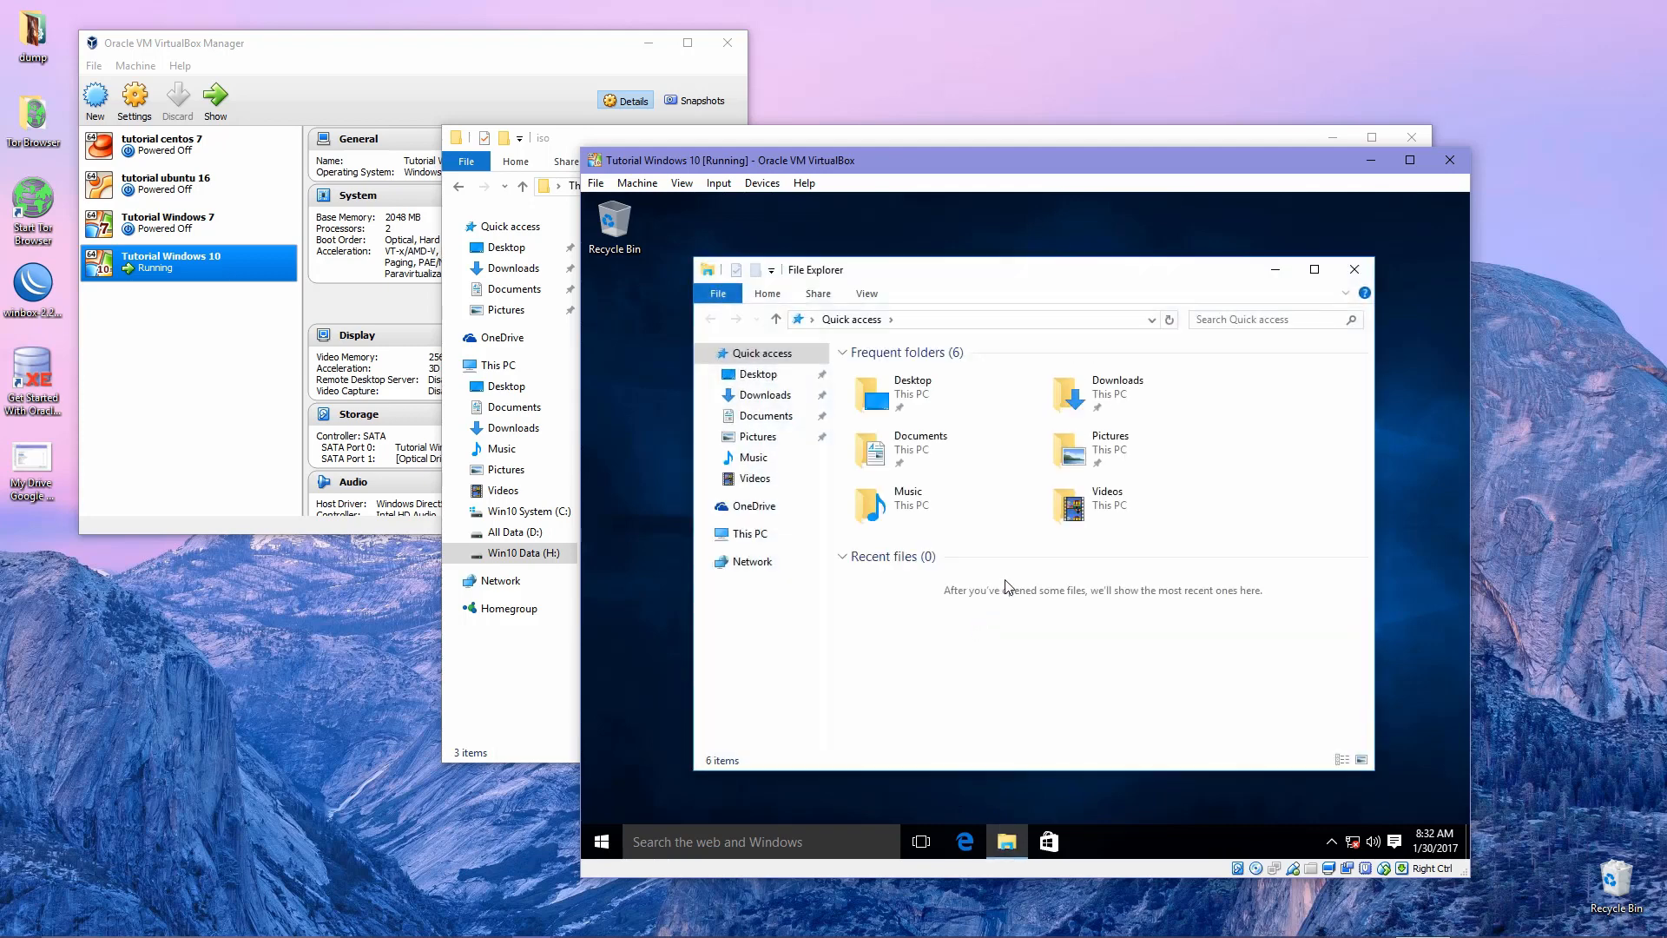
left_click(745, 533)
right_click(1136, 686)
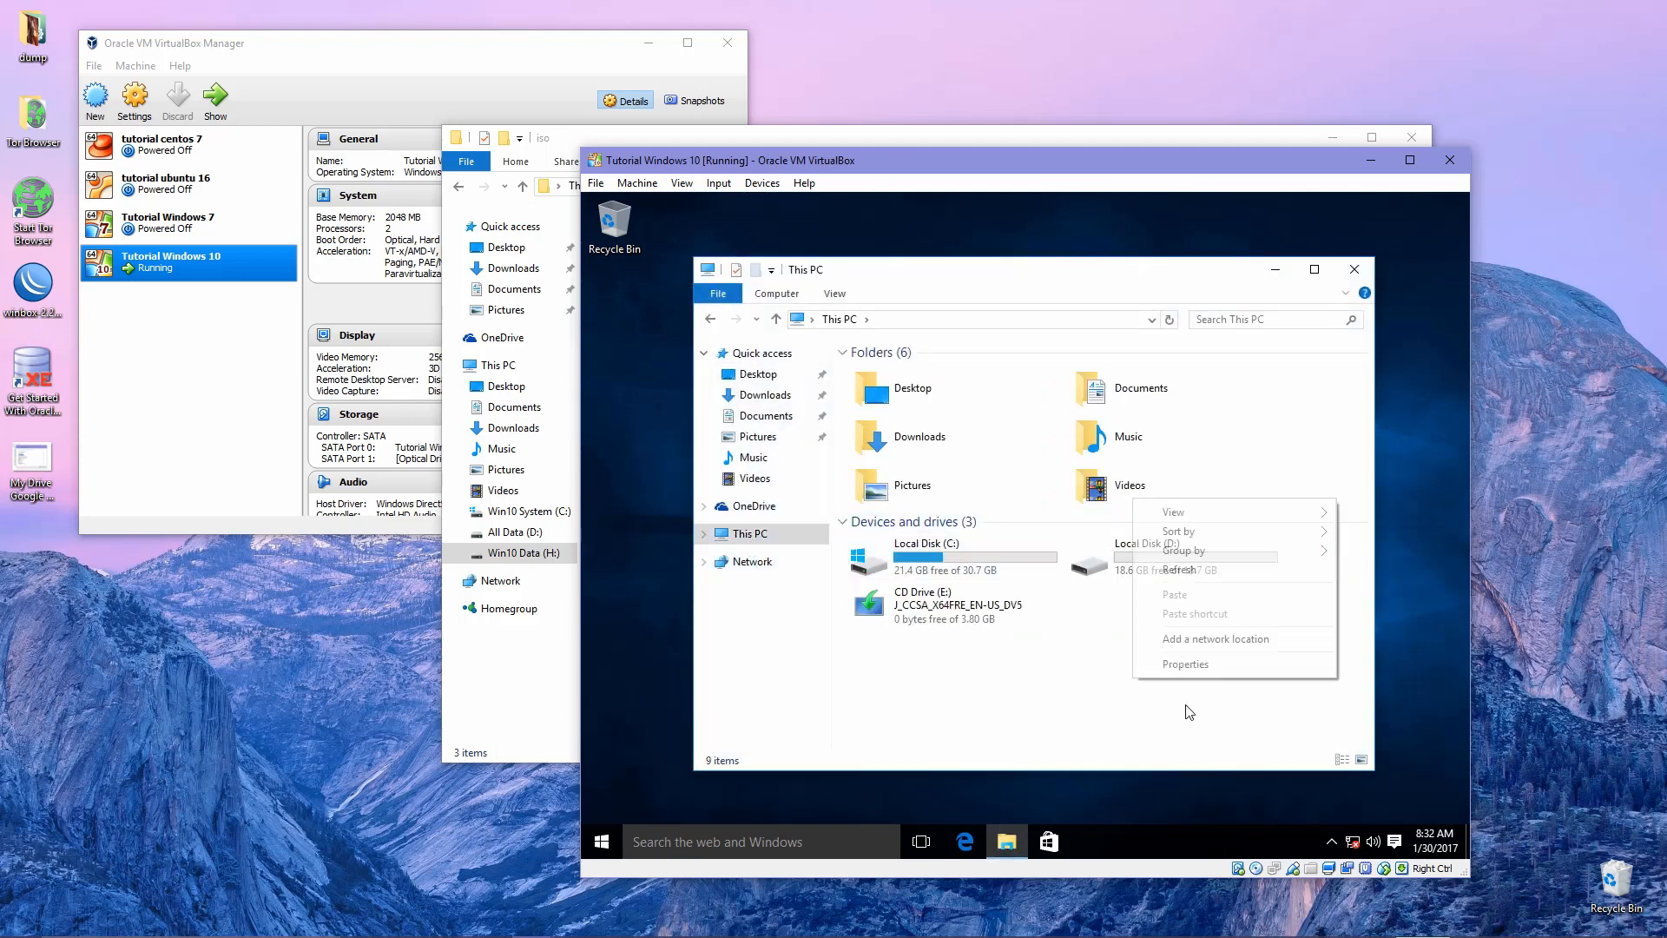
left_click(1207, 663)
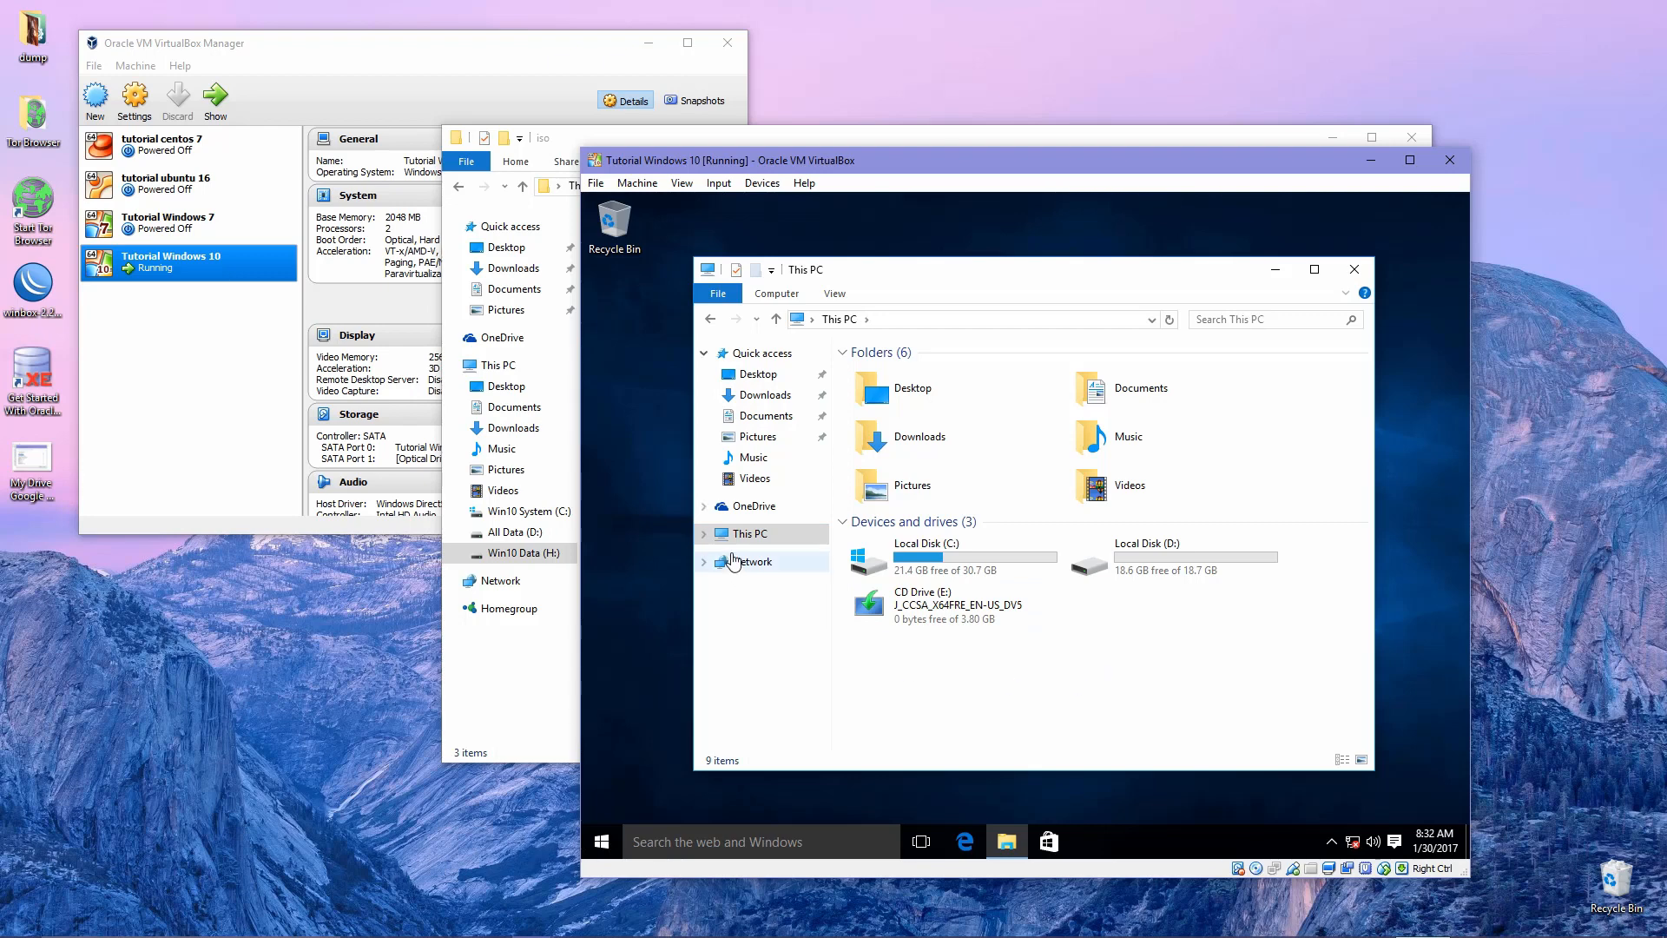
Open This PC's Properties, go to the Activation page showing Windows 10 Pro not activated, and choose Change product key.
right_click(1101, 674)
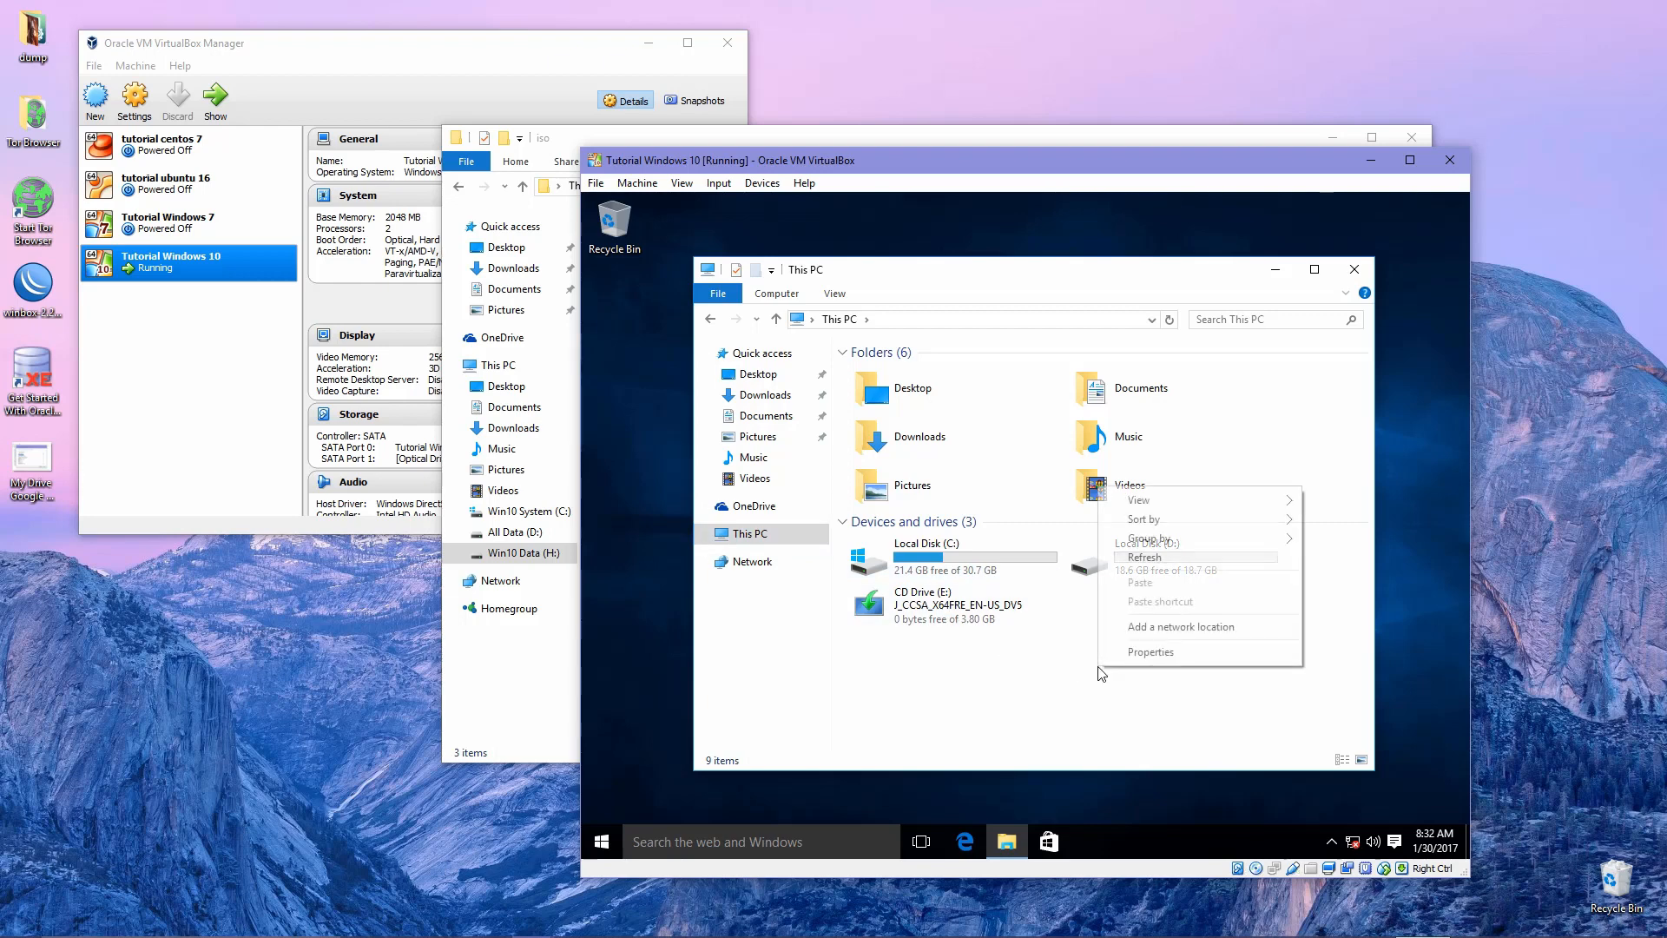
left_click(1159, 662)
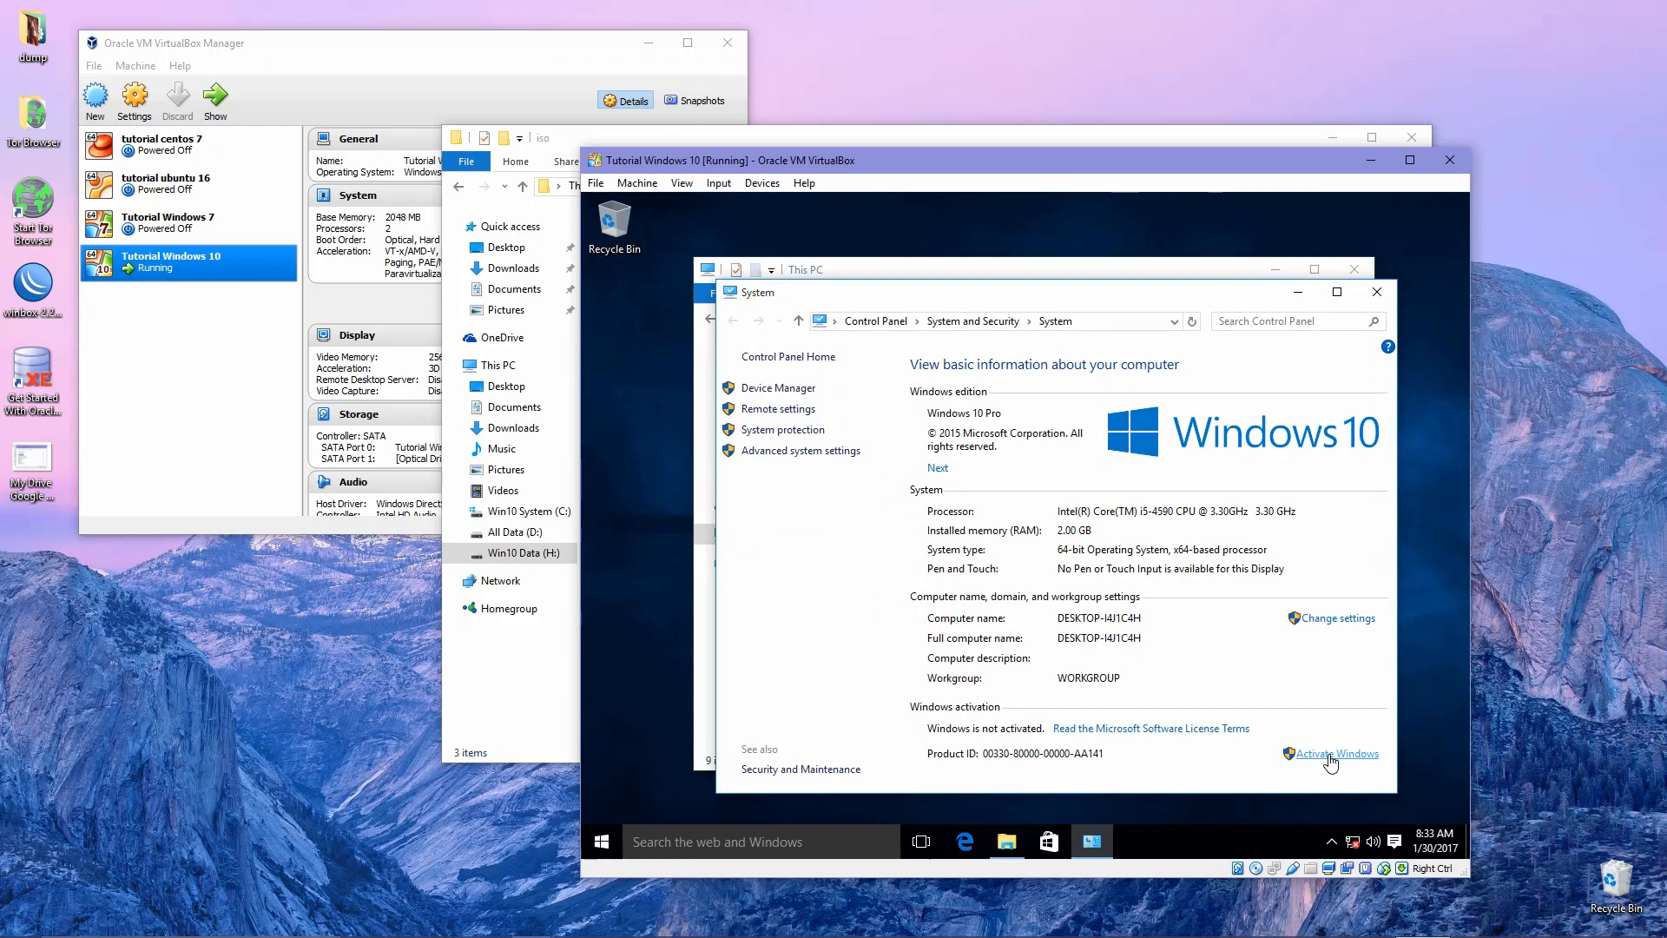
left_click(1331, 758)
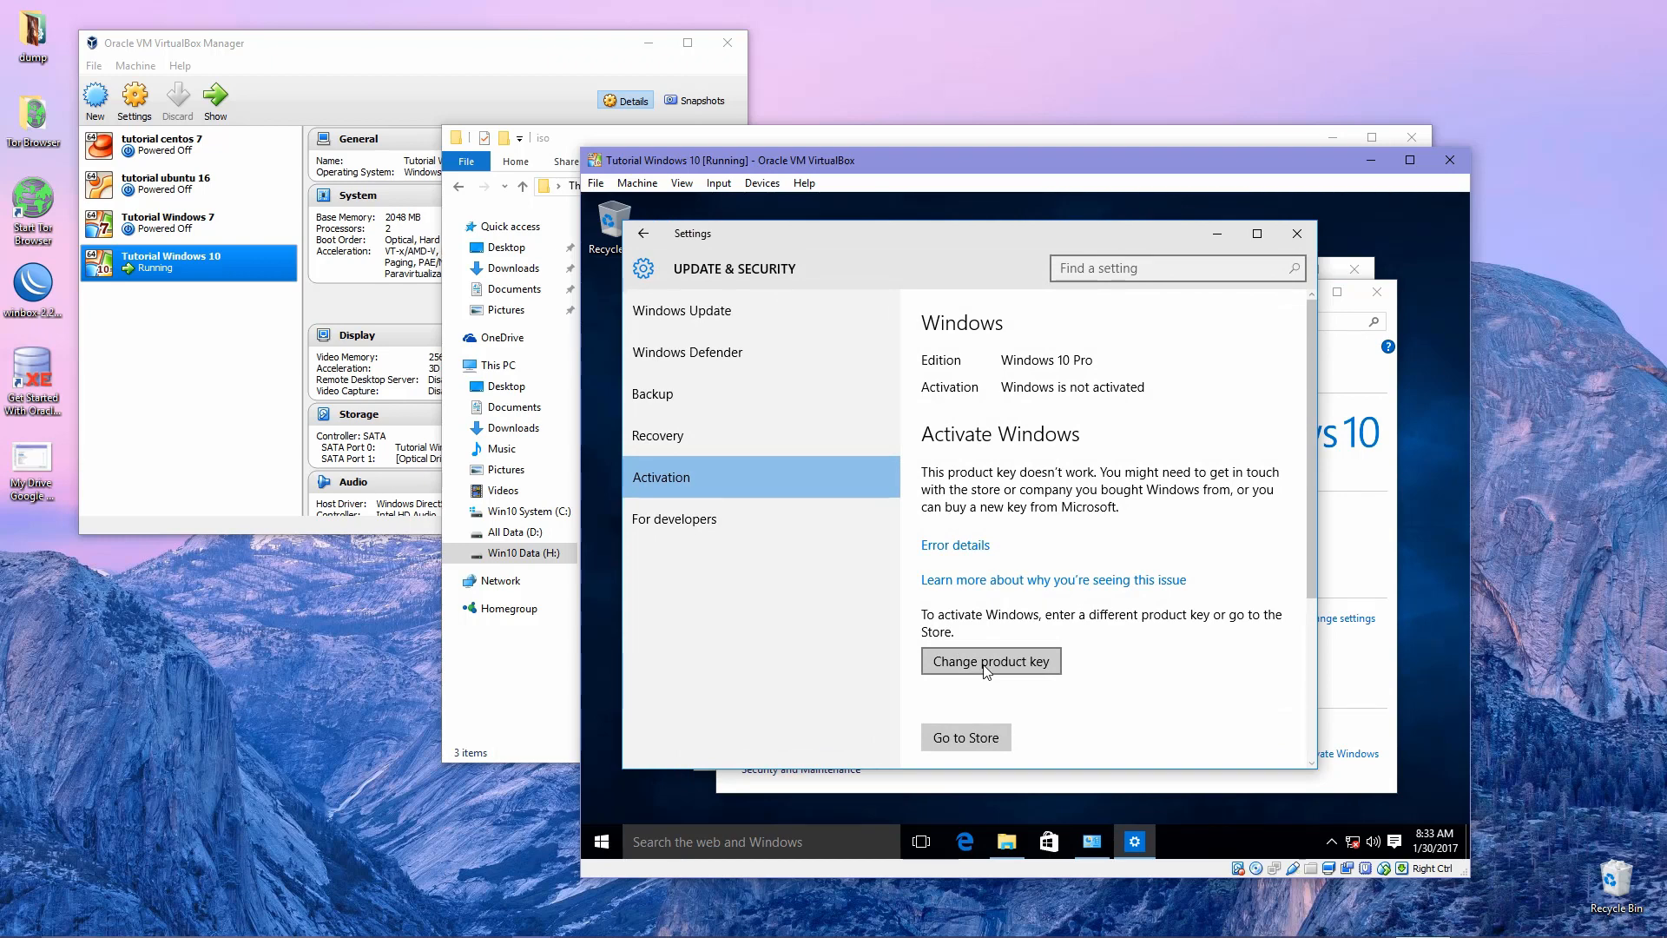
left_click(986, 666)
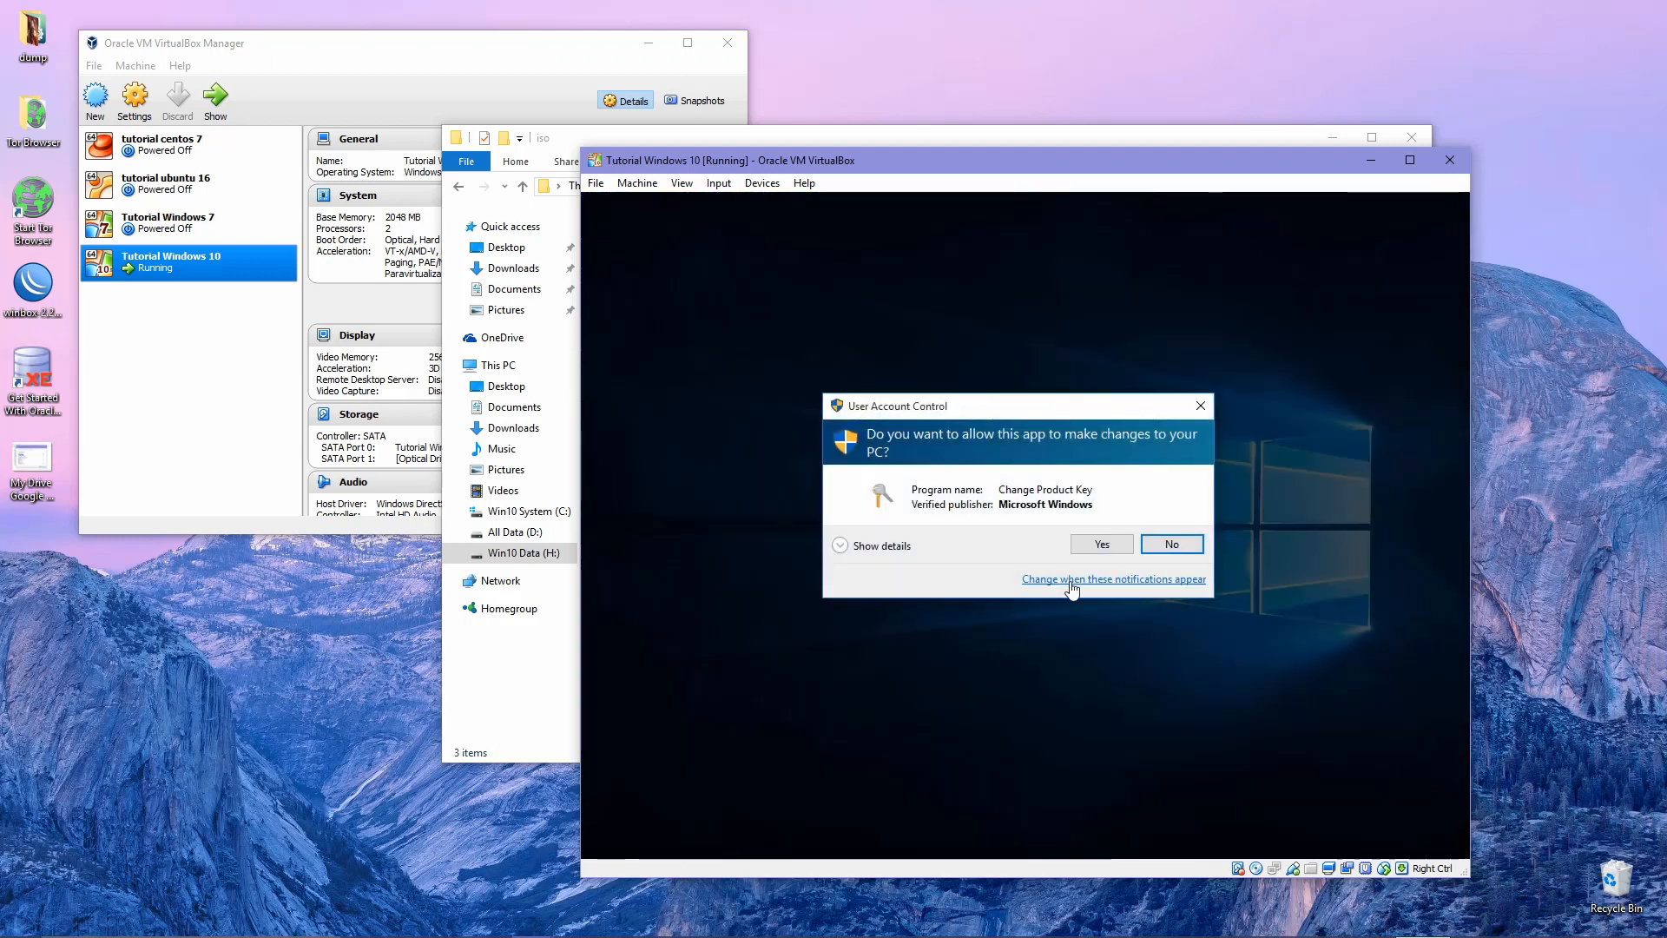
Approve the User Account Control prompt and put the cursor in the empty product key field.
left_click(1101, 548)
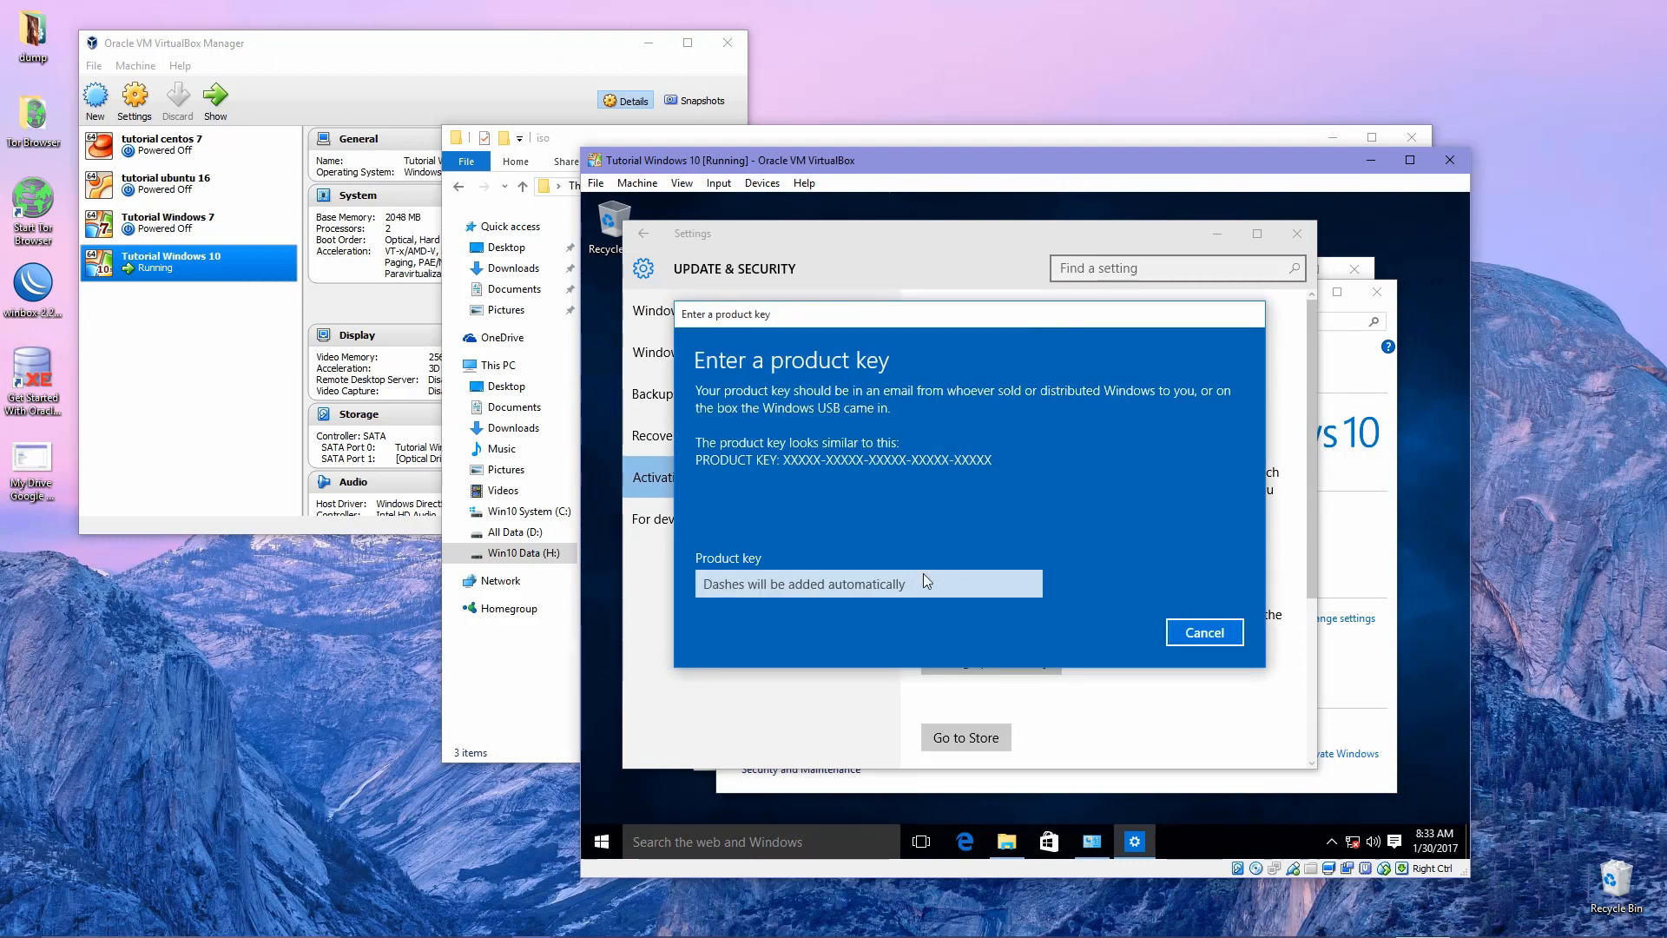
left_click(889, 582)
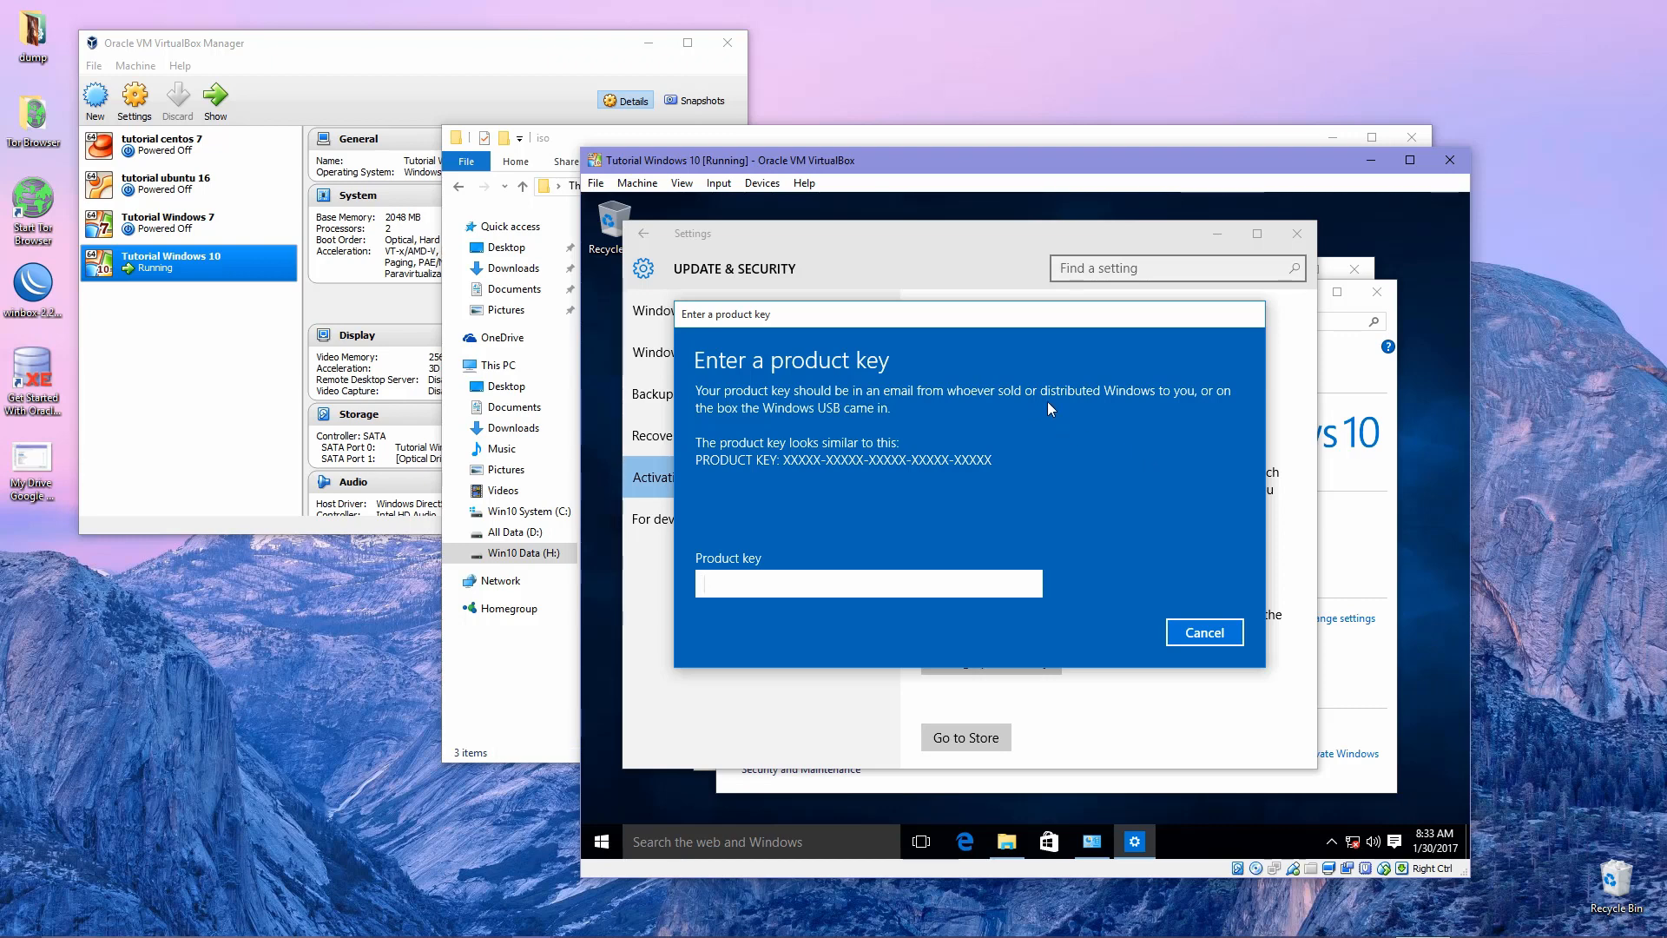
Cancel the product key entry and close the activation Settings window.
left_click(1202, 632)
left_click(1297, 233)
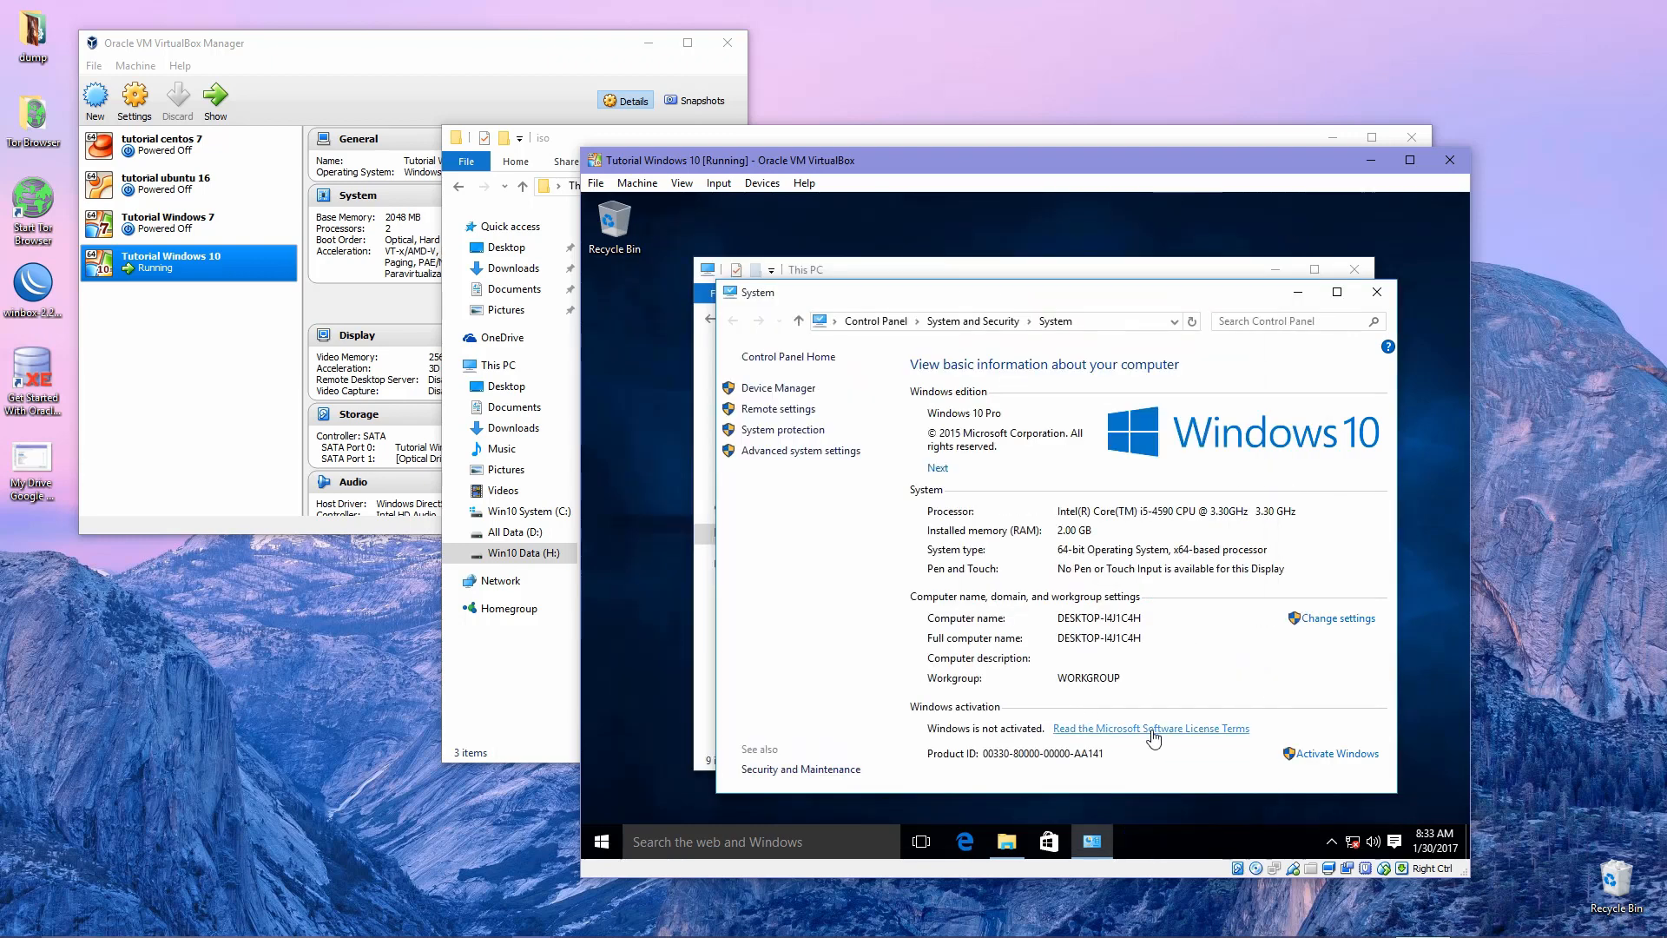